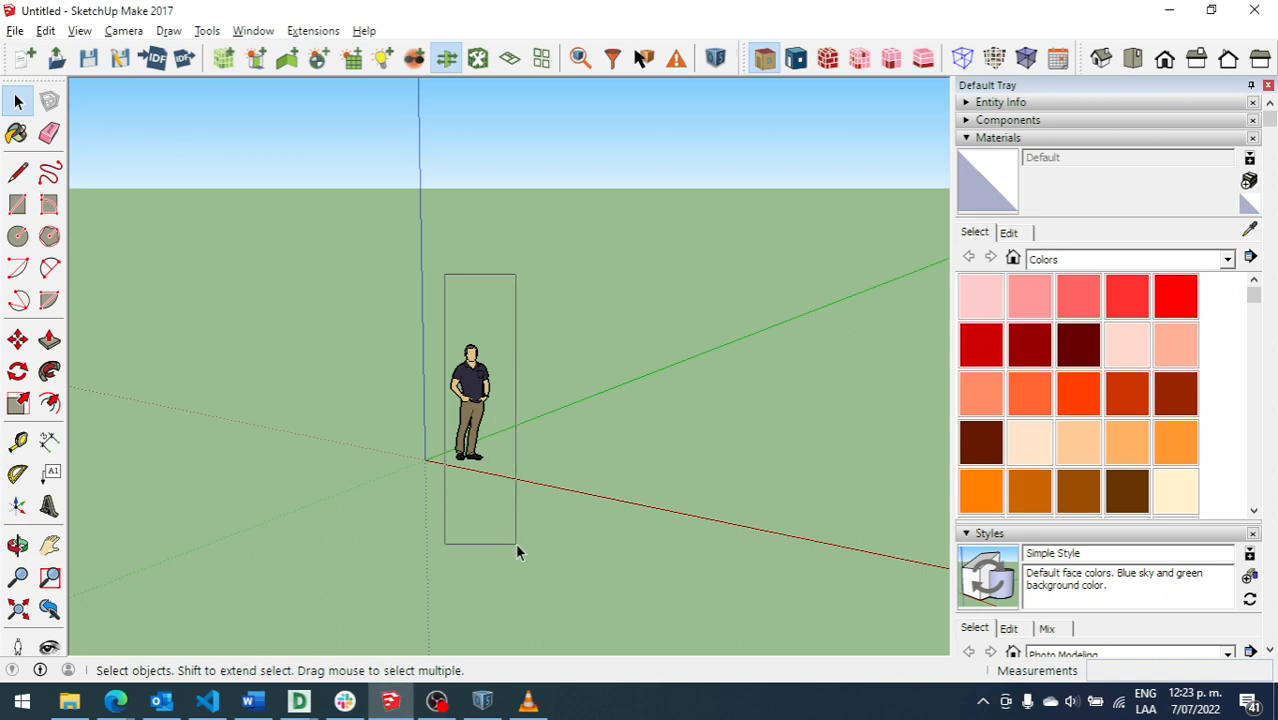
Step: Delete the default human figure and draw connected lines from the origin: 0.3 m along the red axis, 6 m straight up
key(Delete)
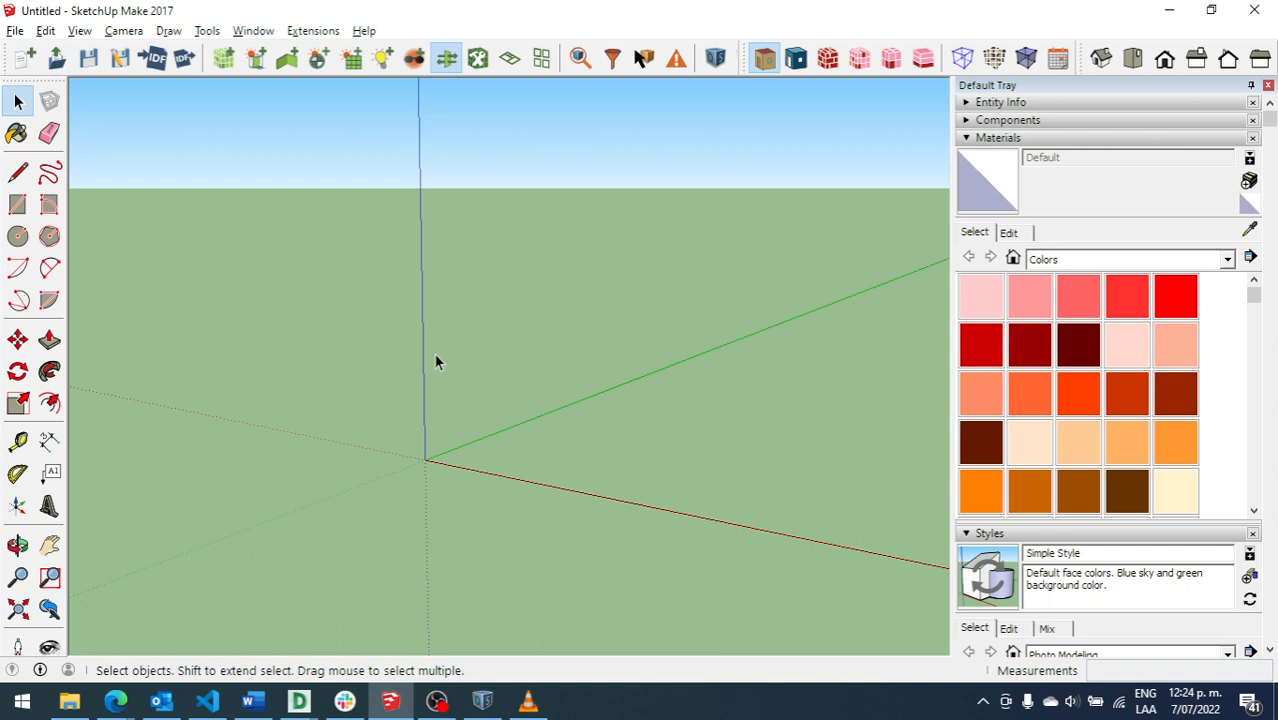
click(17, 172)
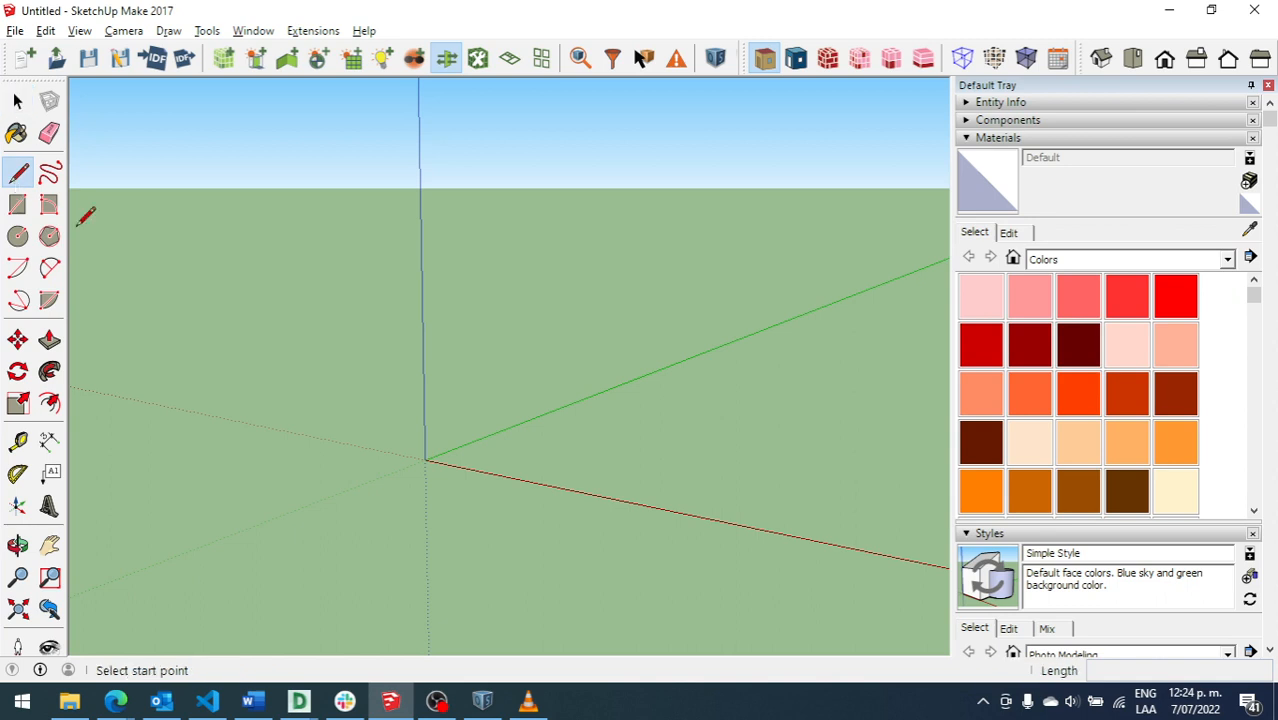
click(424, 460)
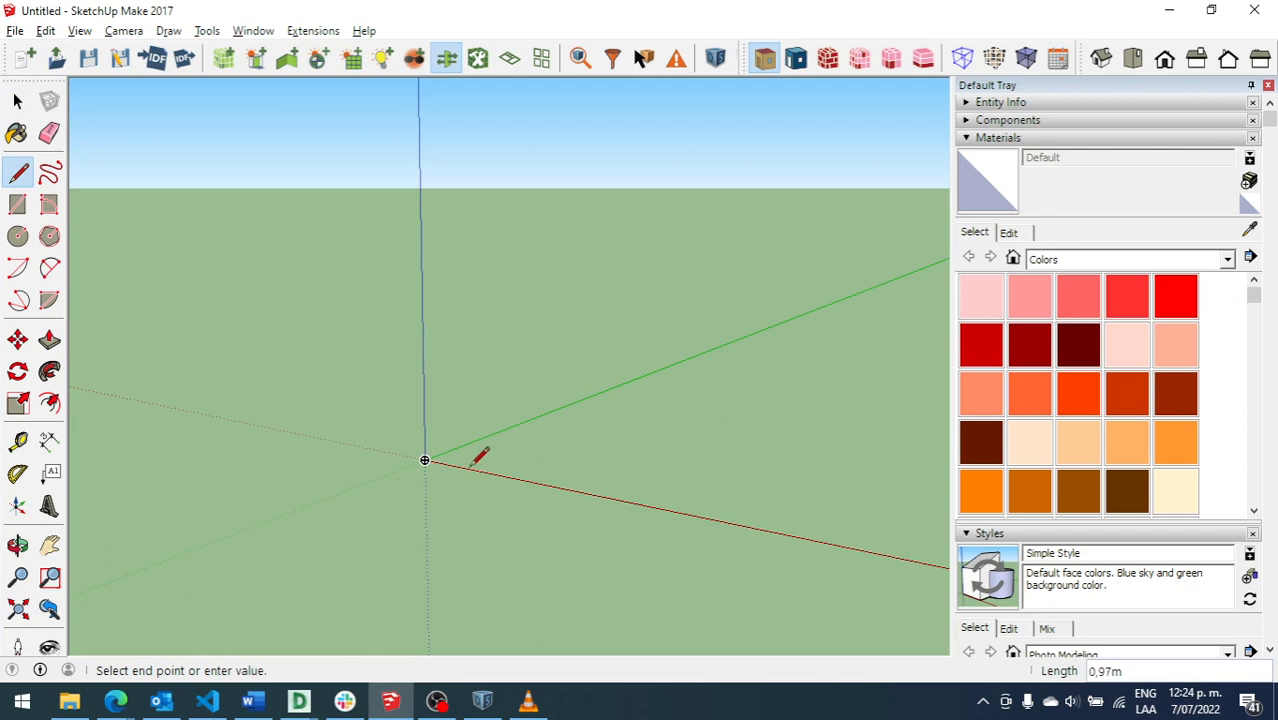
text(,3)
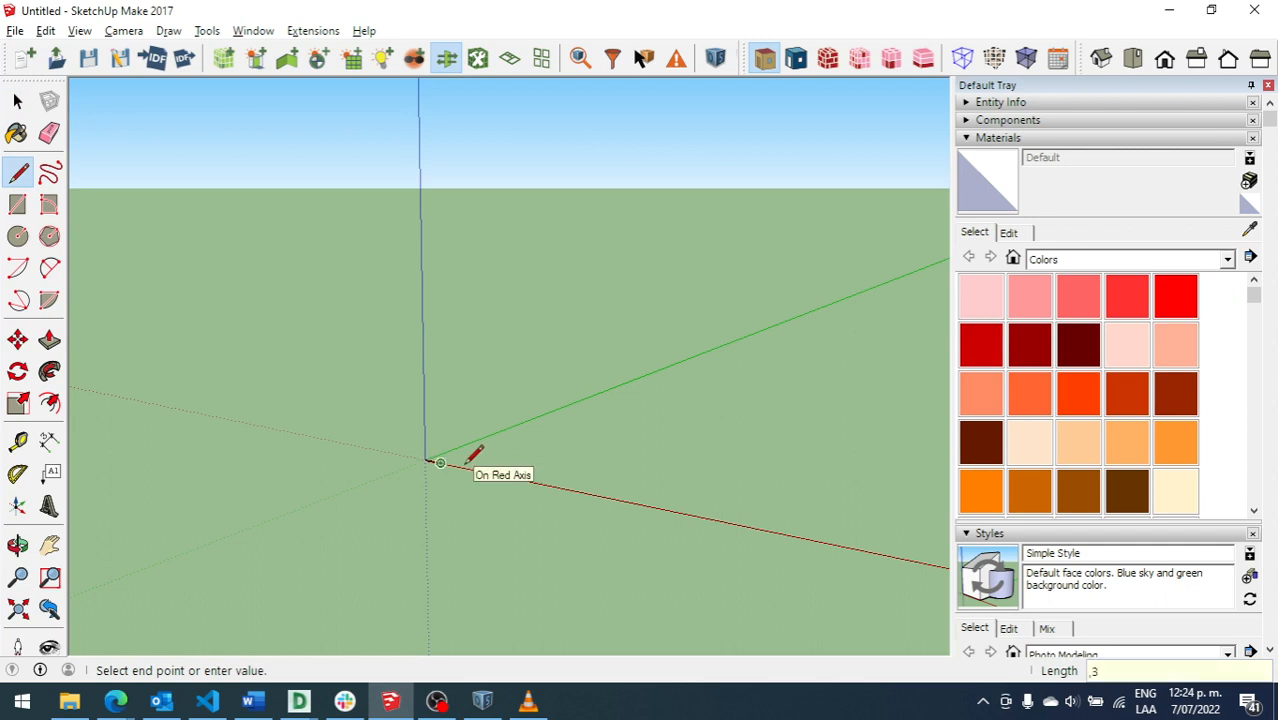
key(Return)
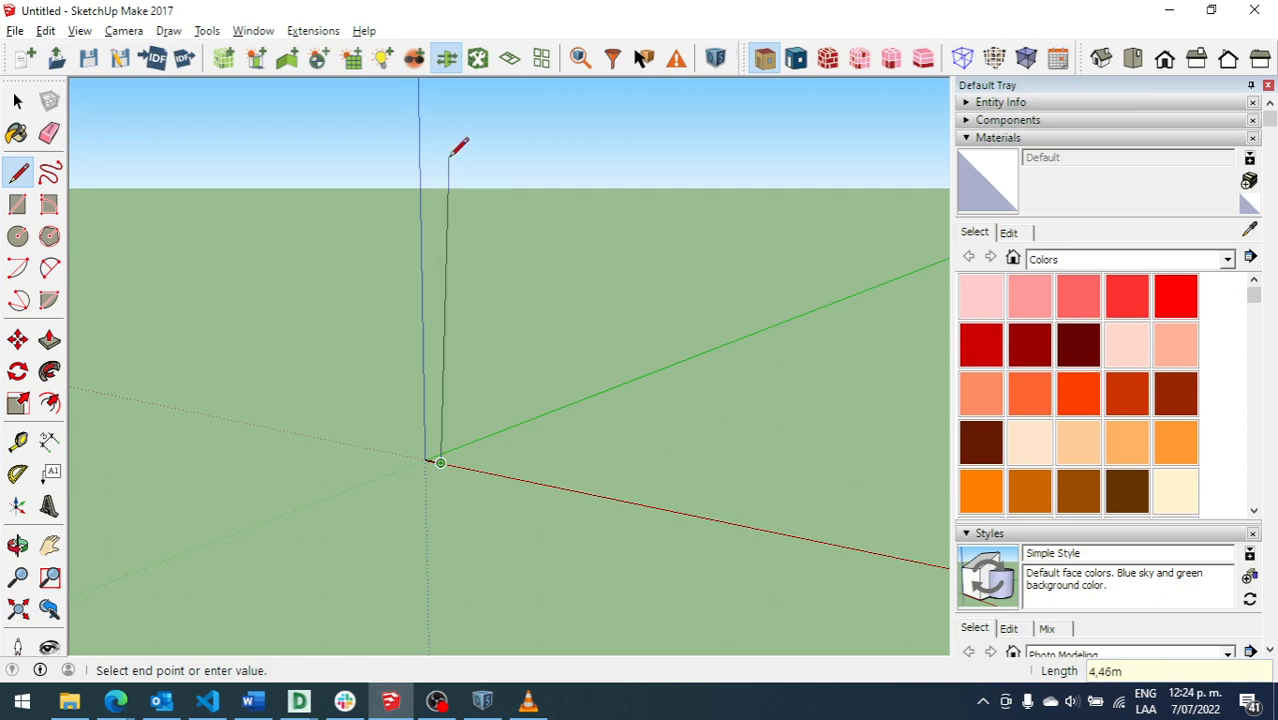
text(6)
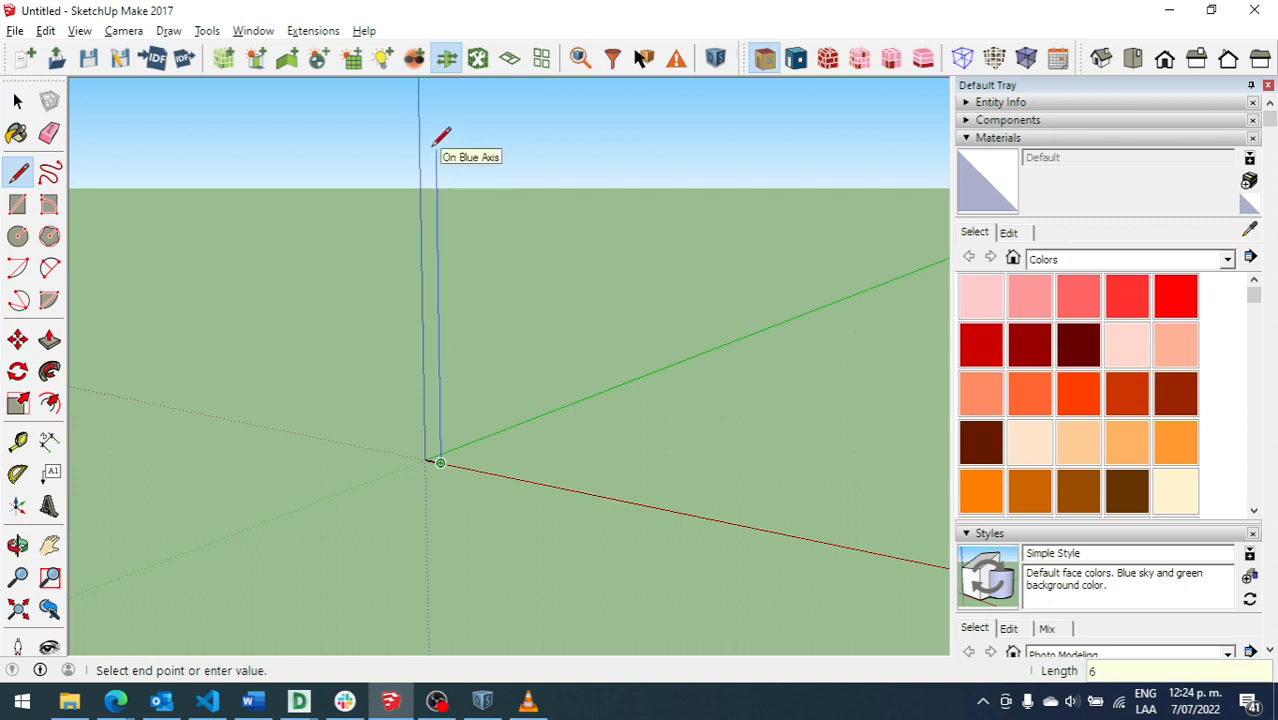
key(Return)
Step: Complete the upright rectangle with a 0.6 m top edge back across the blue axis, a vertical side down and a closing base
scroll(597, 568, down, 5)
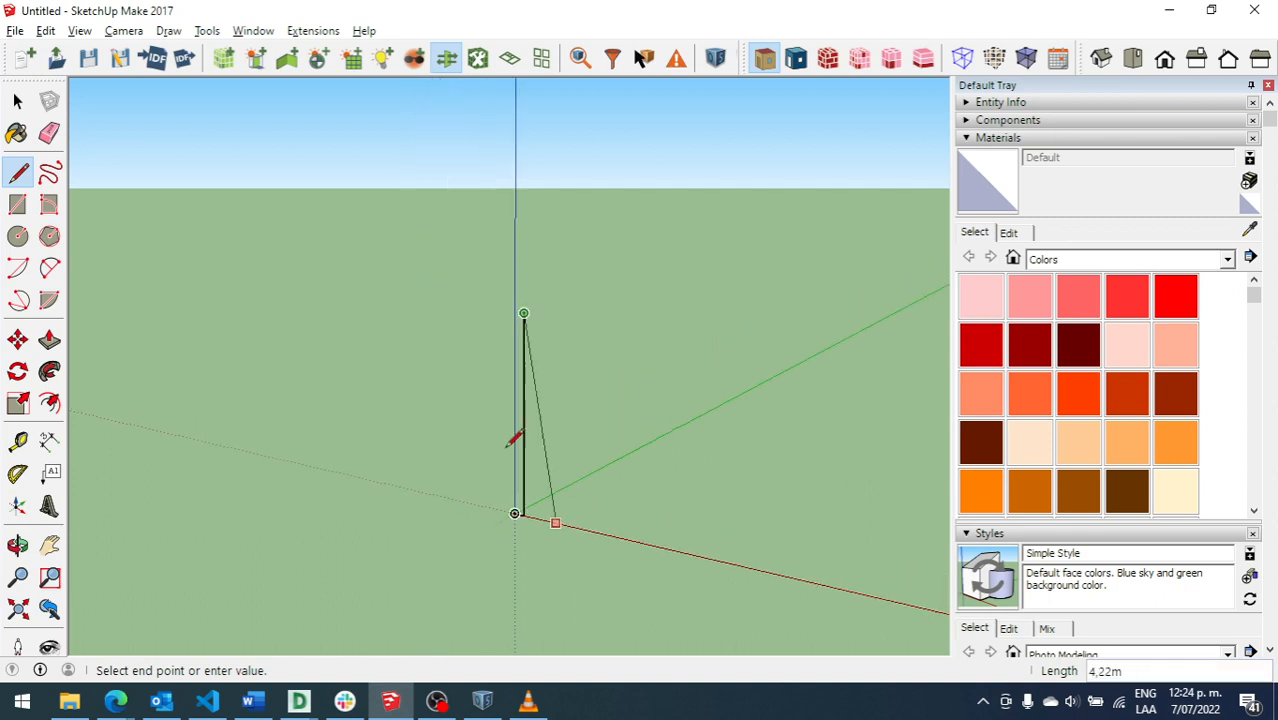
scroll(488, 422, up, 3)
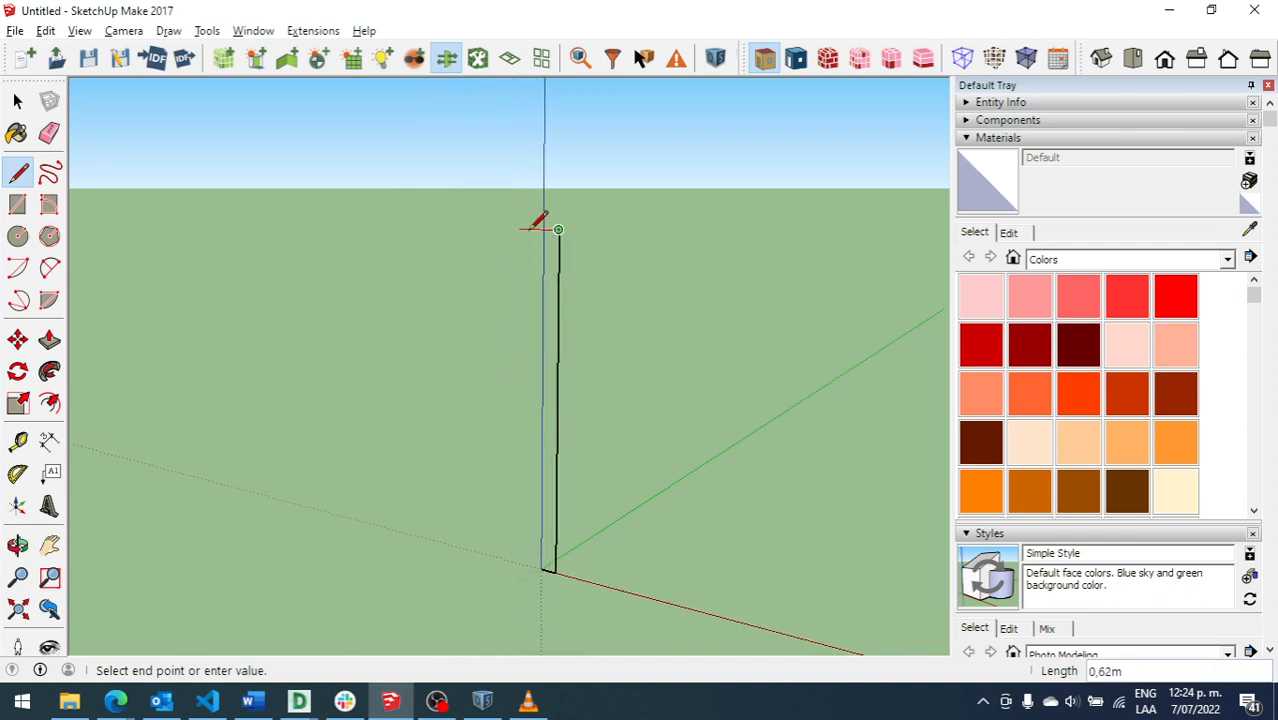
text(,6)
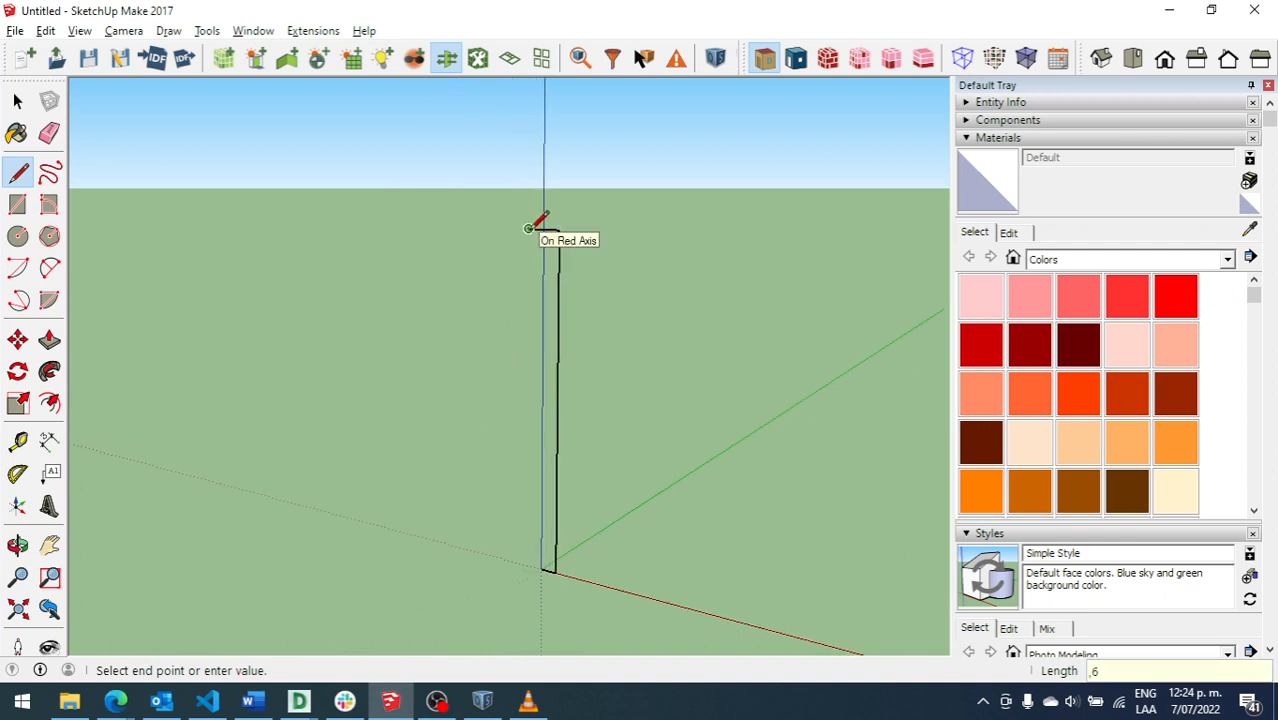
key(Return)
click(527, 565)
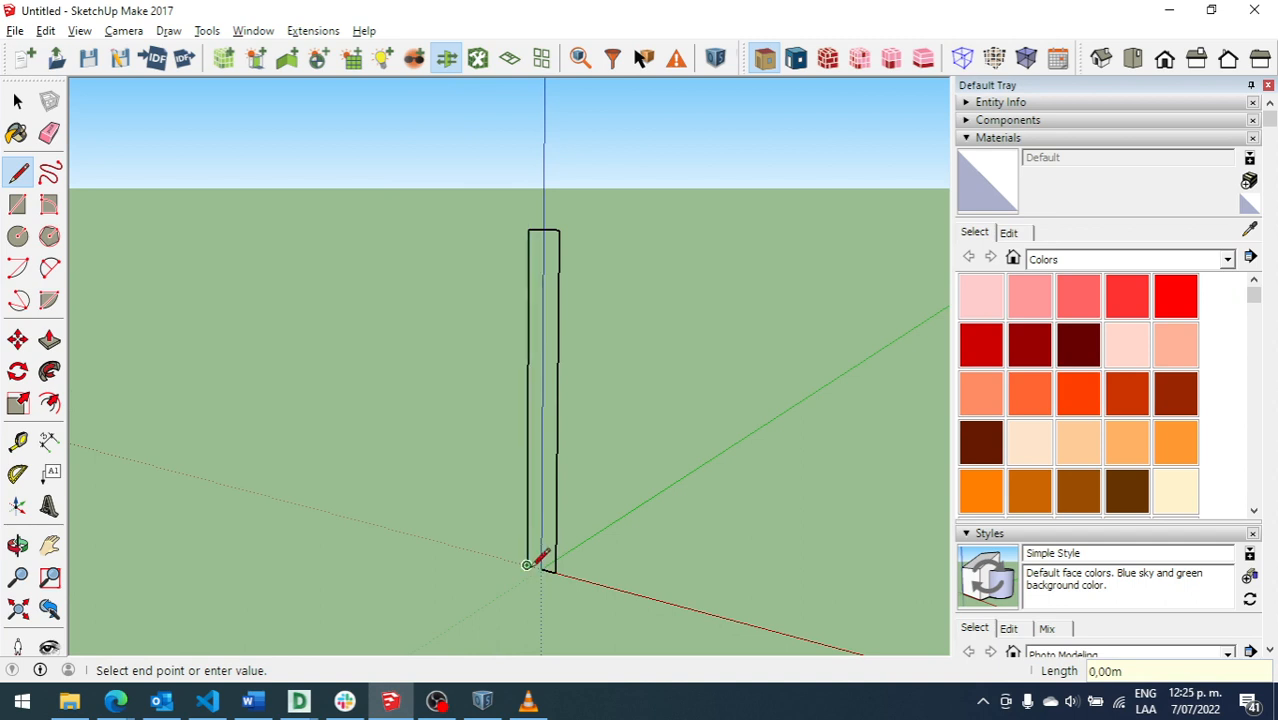
click(555, 570)
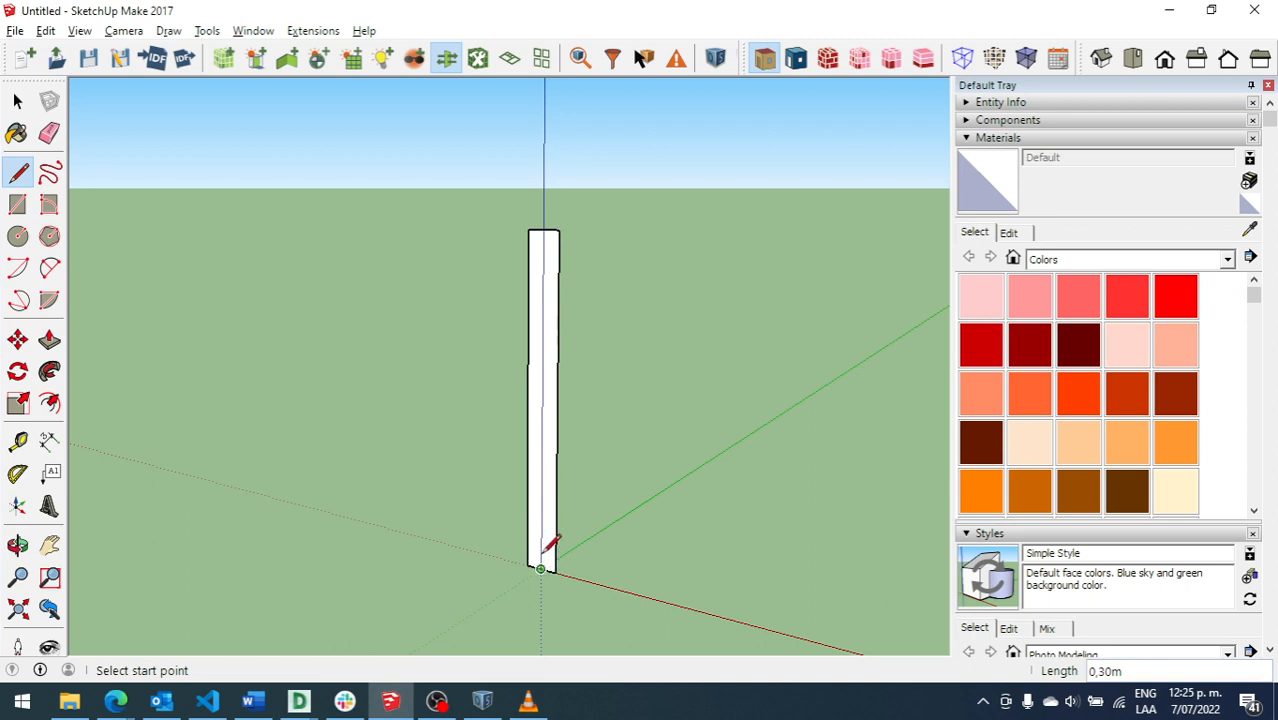
Step: Draw a line across the post at mid-height and a panel extending 2 m along positive red from its midpoint, level with the post's top
click(557, 403)
click(530, 404)
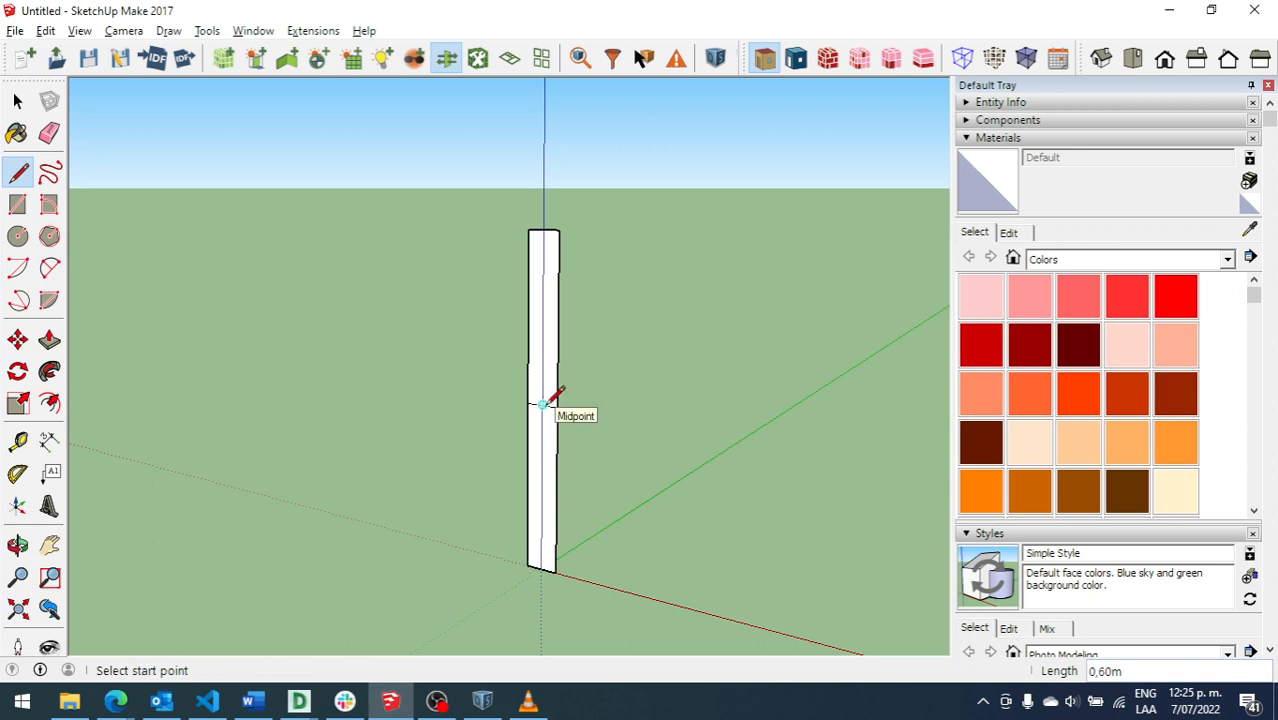
click(542, 404)
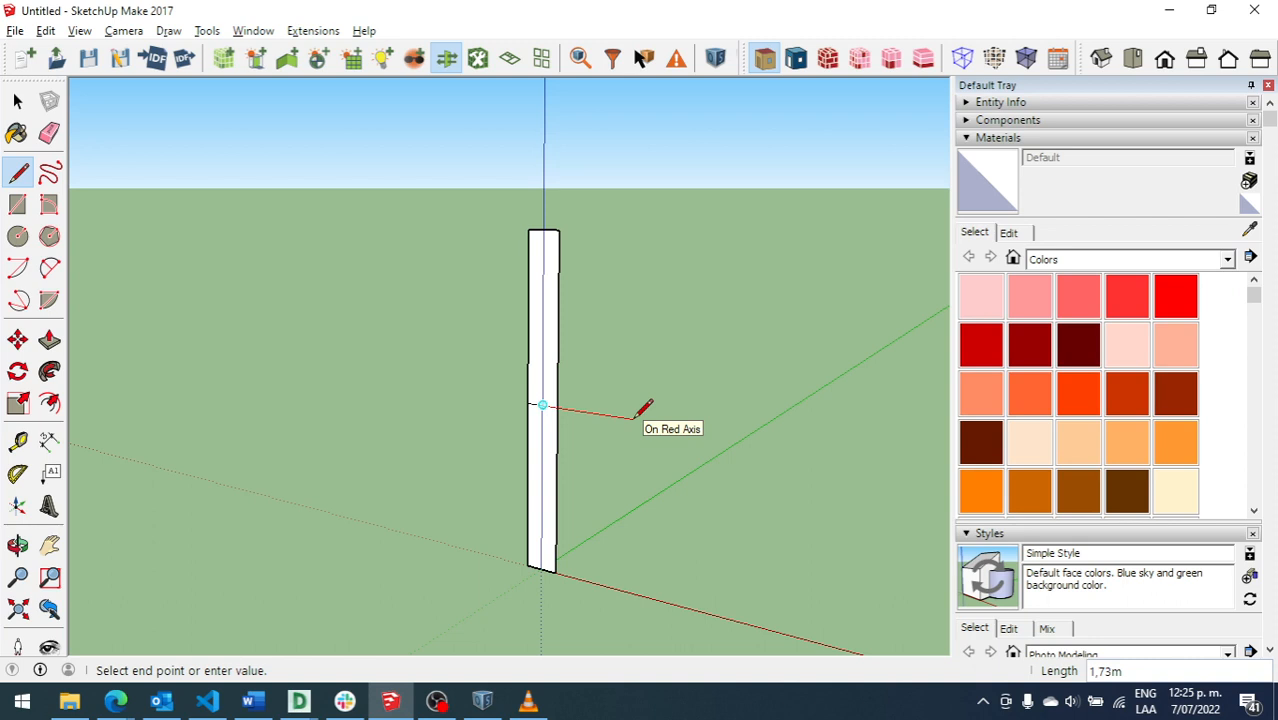
text(2)
key(Return)
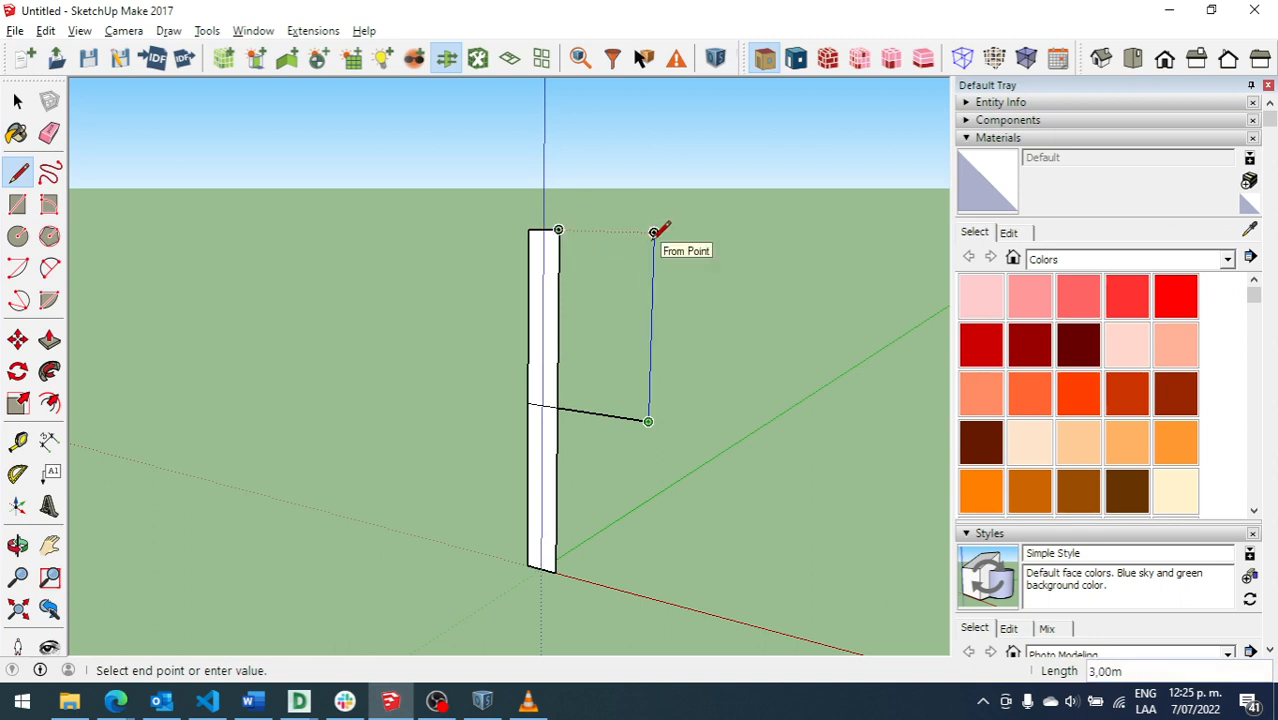
click(653, 231)
click(558, 230)
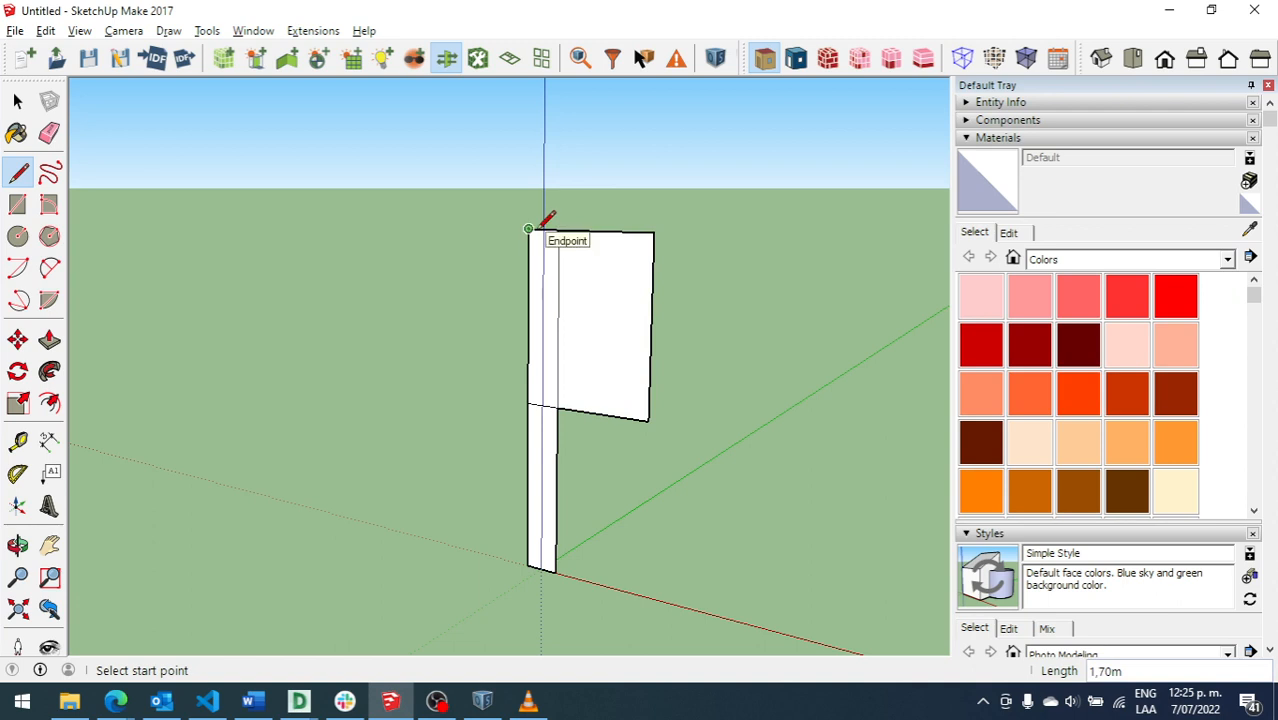
Step: Draw the matching panel on the opposite side, 2 m out from the mid-height line's midpoint and up to the post's top level
click(541, 404)
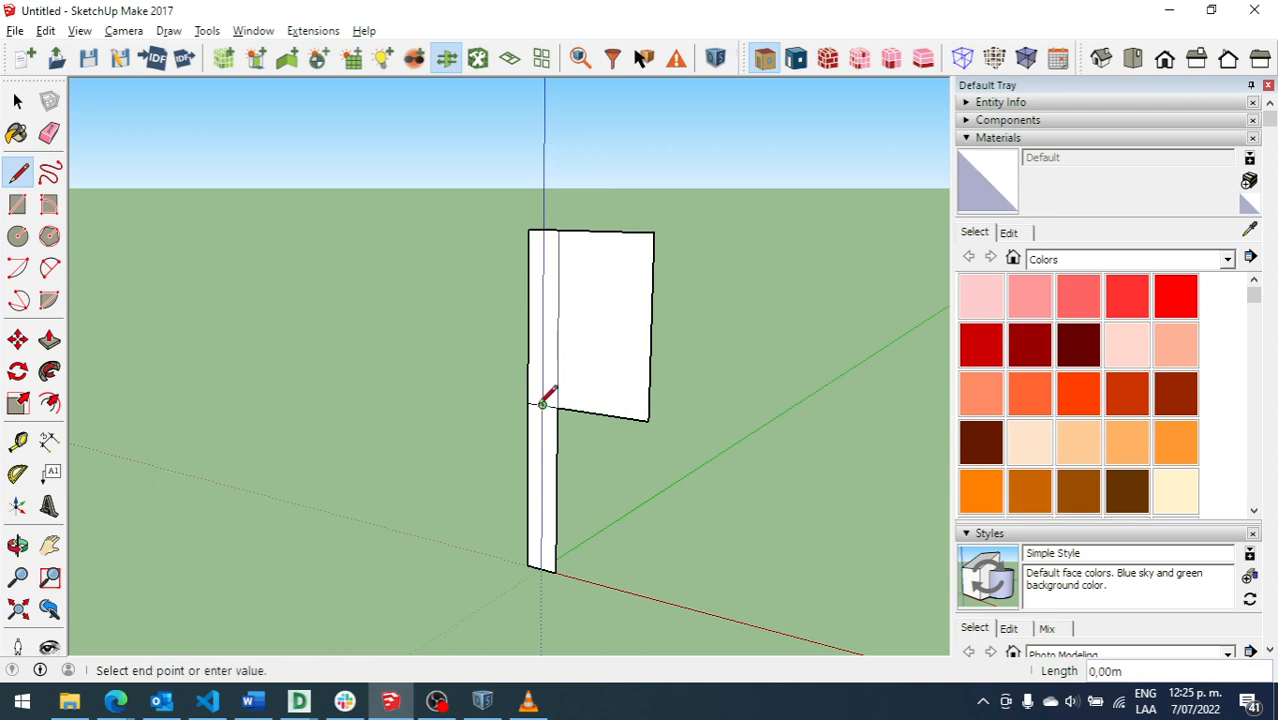
click(450, 391)
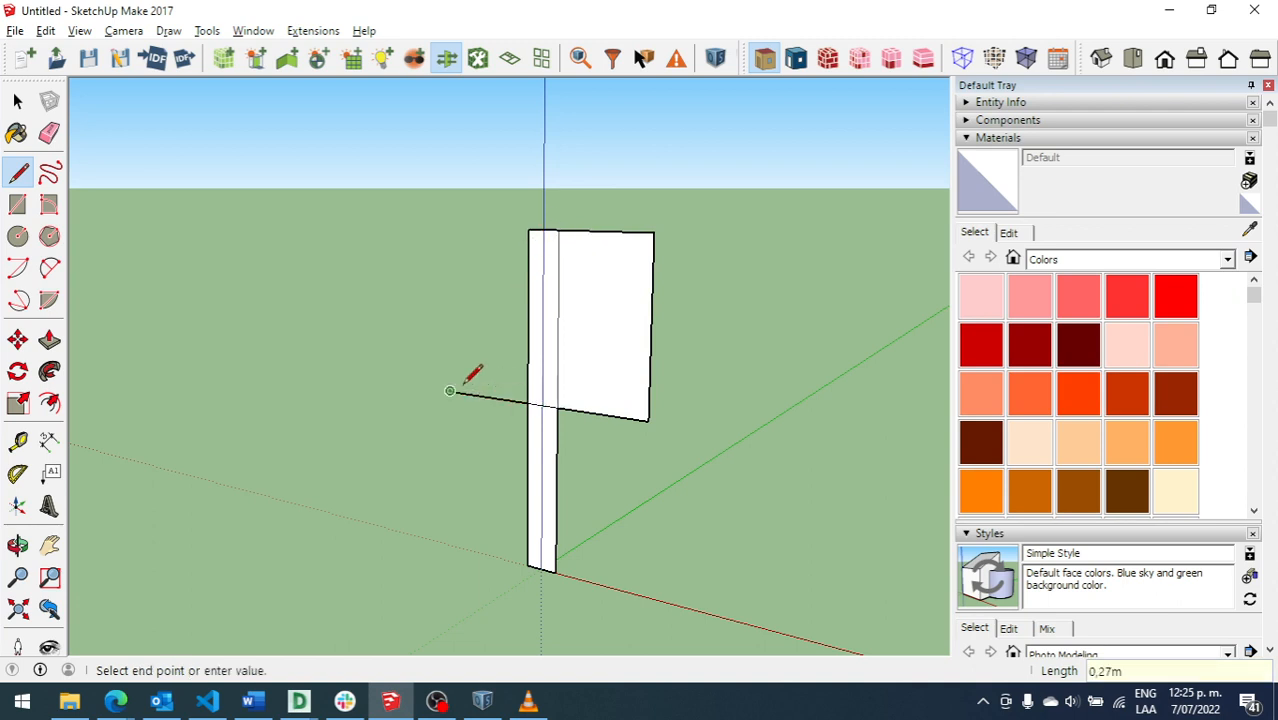
click(448, 227)
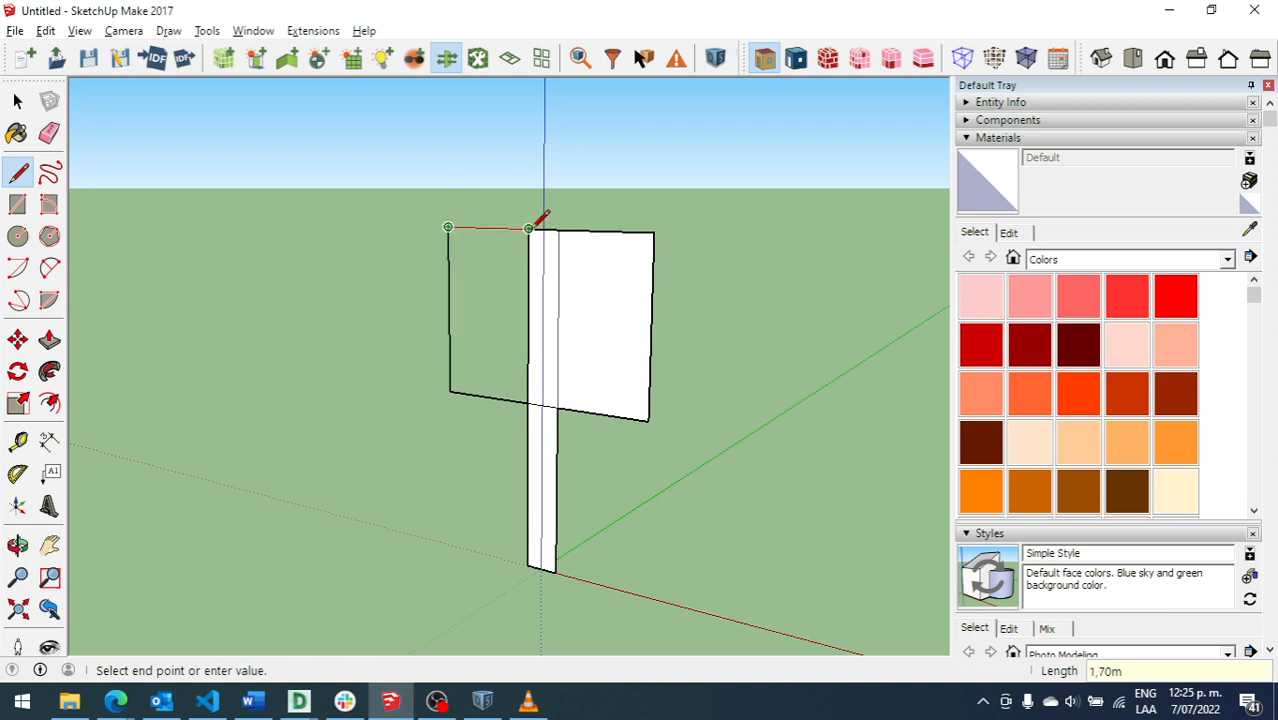
click(543, 229)
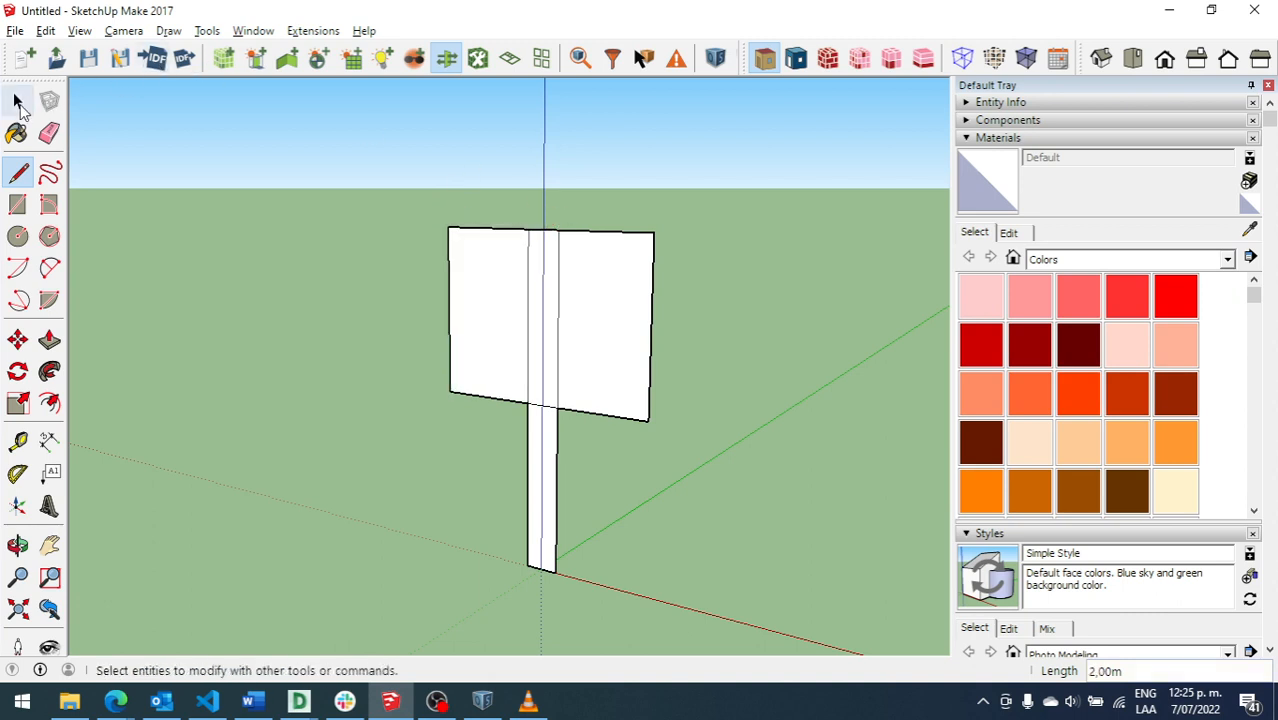
Step: Erase the inner vertical and horizontal dividing edges so the panels and post merge into one face
click(17, 101)
click(522, 304)
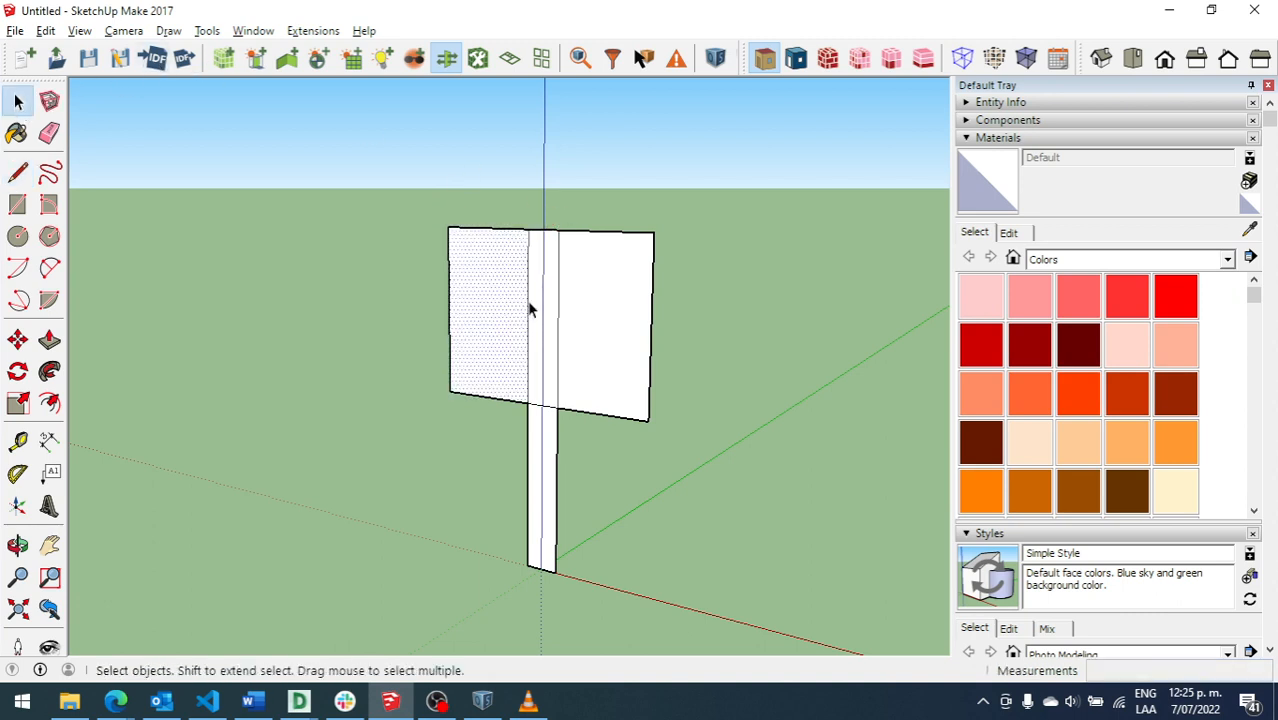
click(529, 308)
key(Delete)
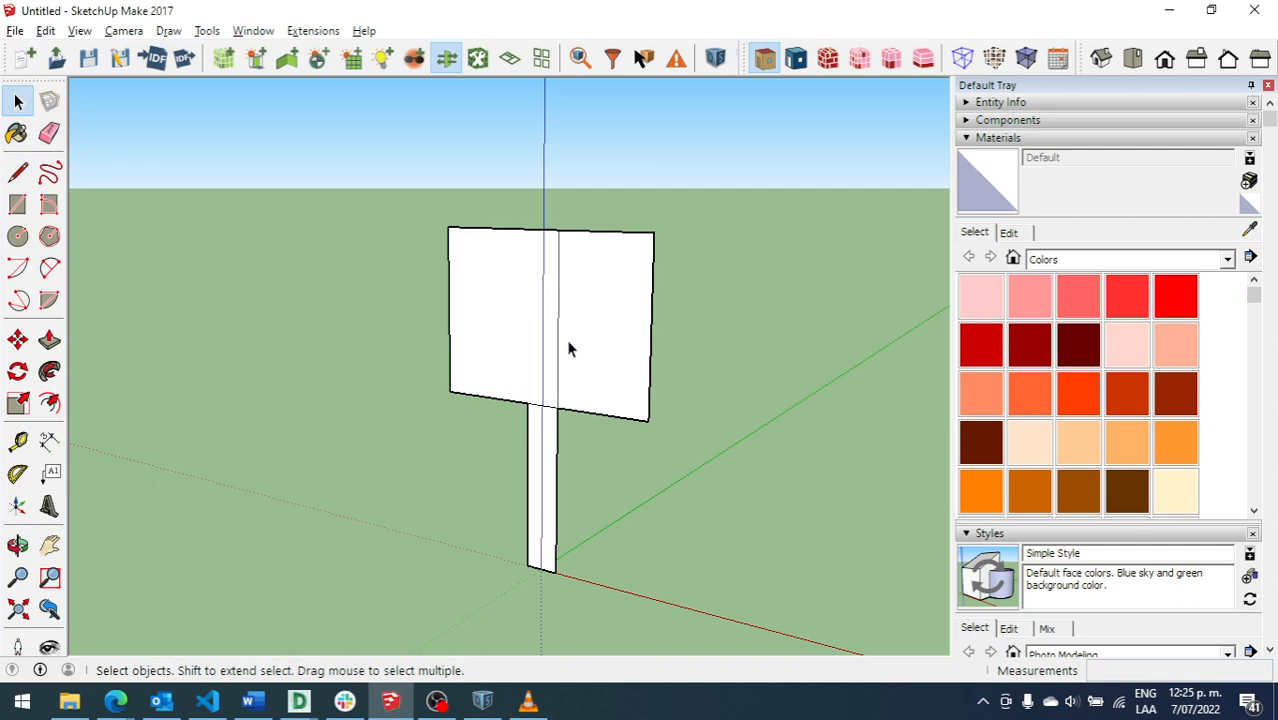
click(562, 352)
click(558, 354)
key(Delete)
click(548, 408)
key(Delete)
click(534, 405)
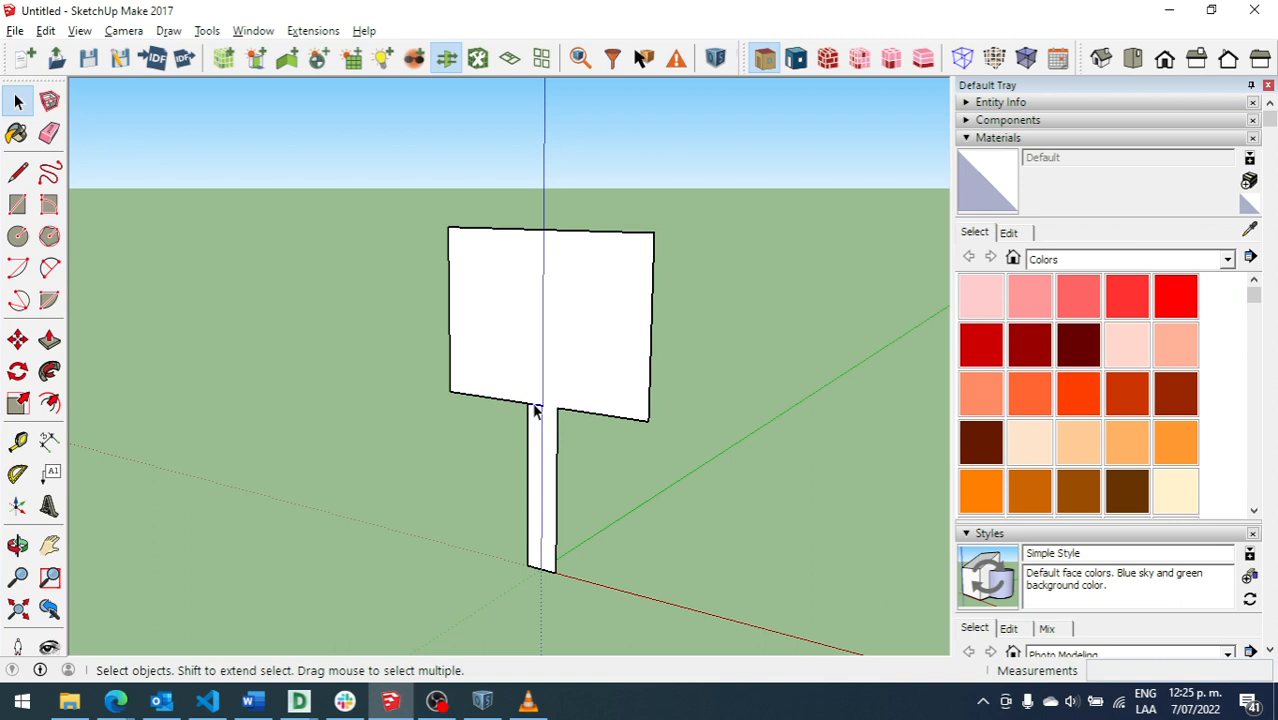
key(Delete)
Step: Measure the post's base width, the overall height, the post's height below the panel and the panel's top width
click(17, 441)
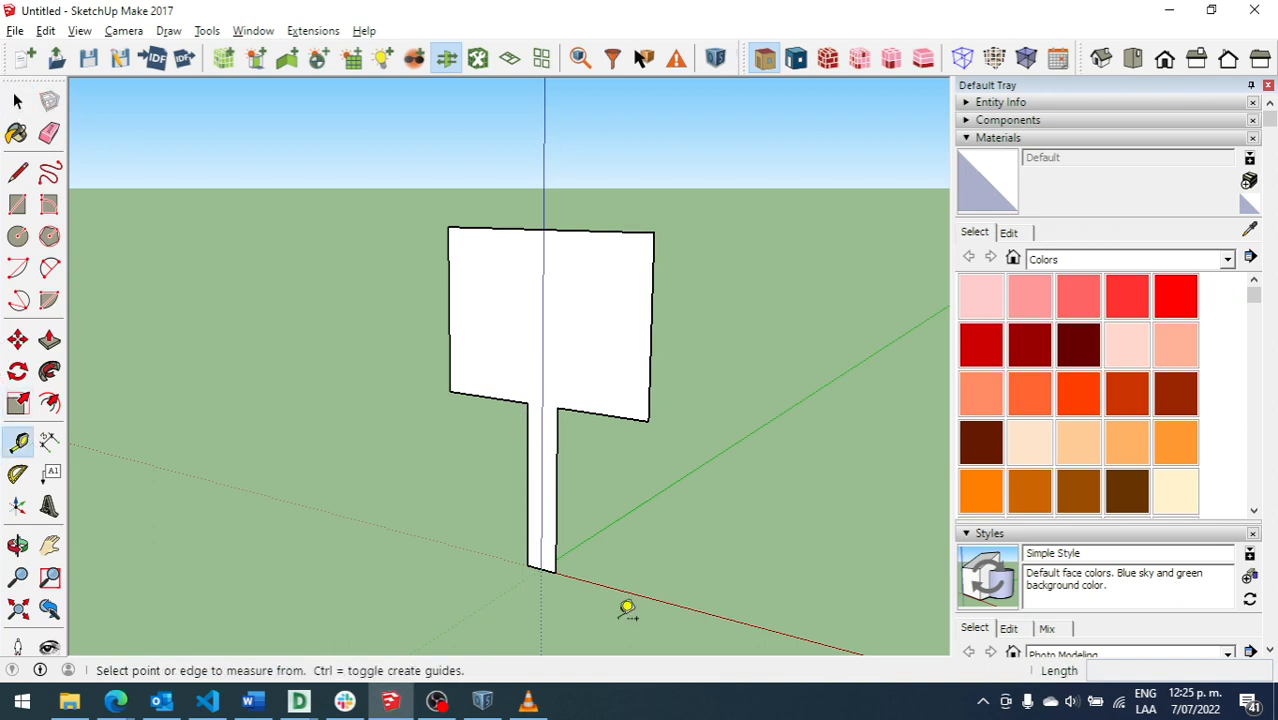
click(527, 565)
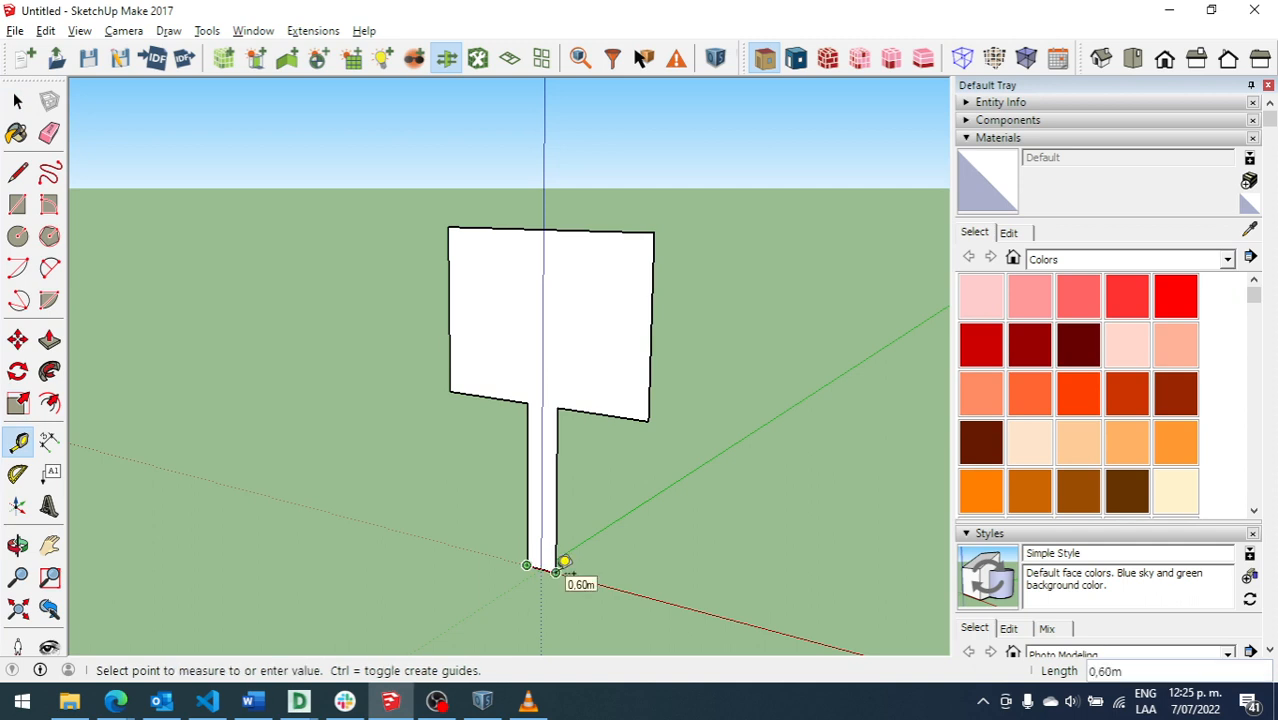
key(Escape)
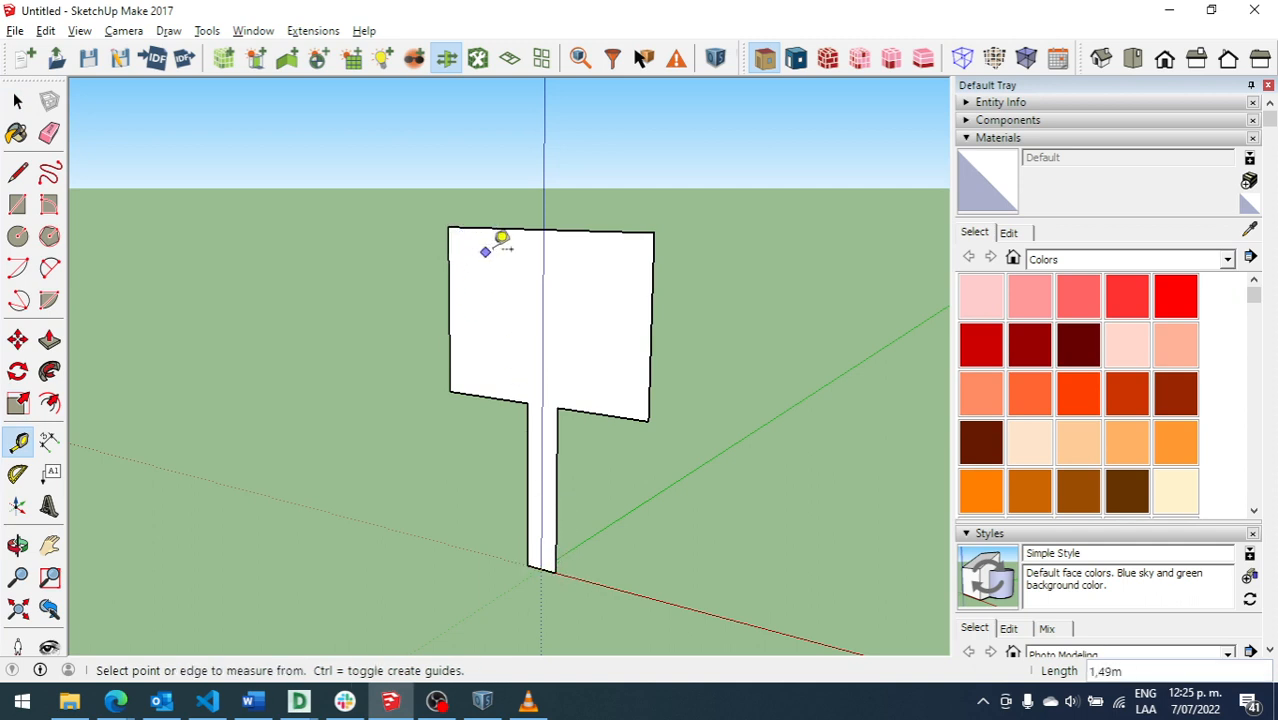
click(545, 229)
key(Escape)
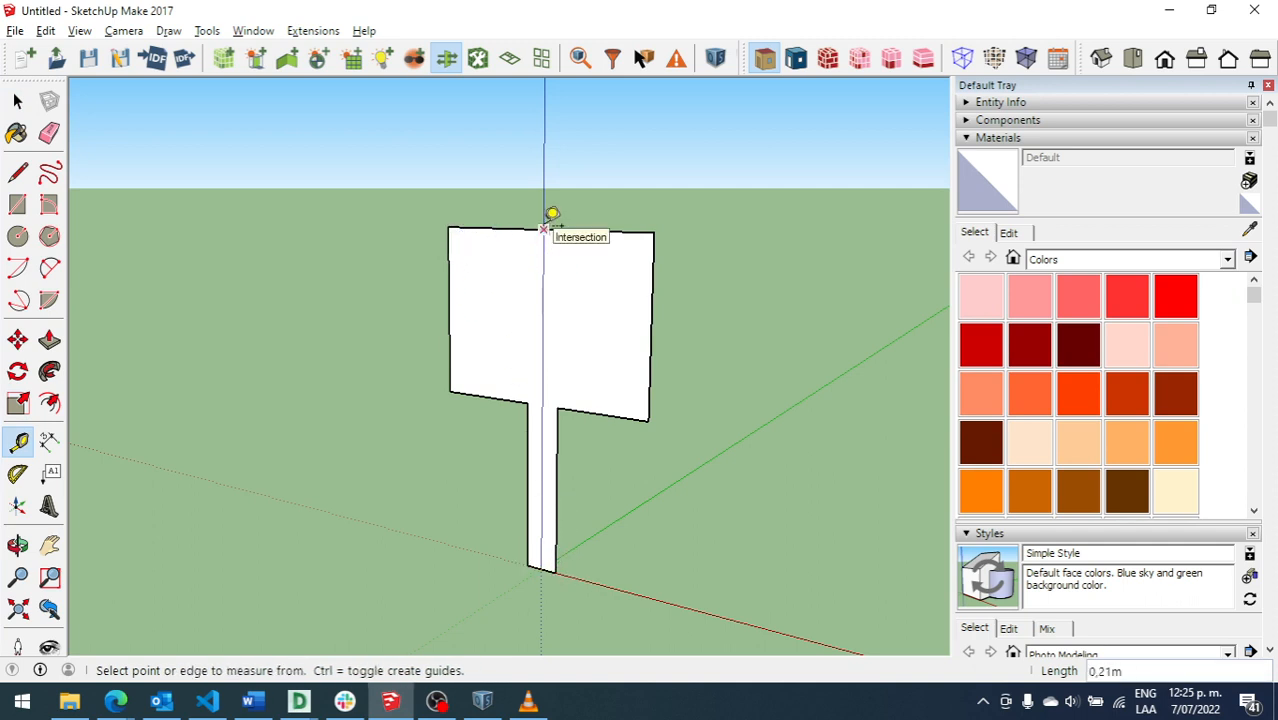
click(544, 229)
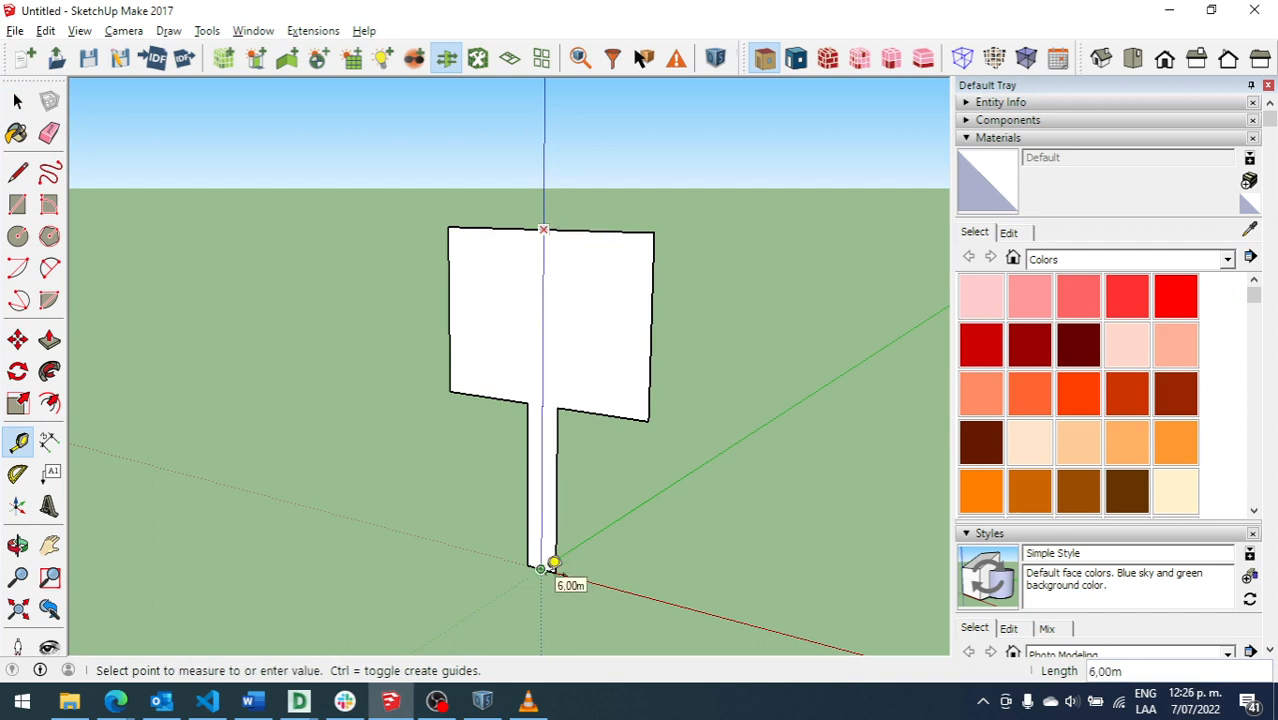
click(553, 563)
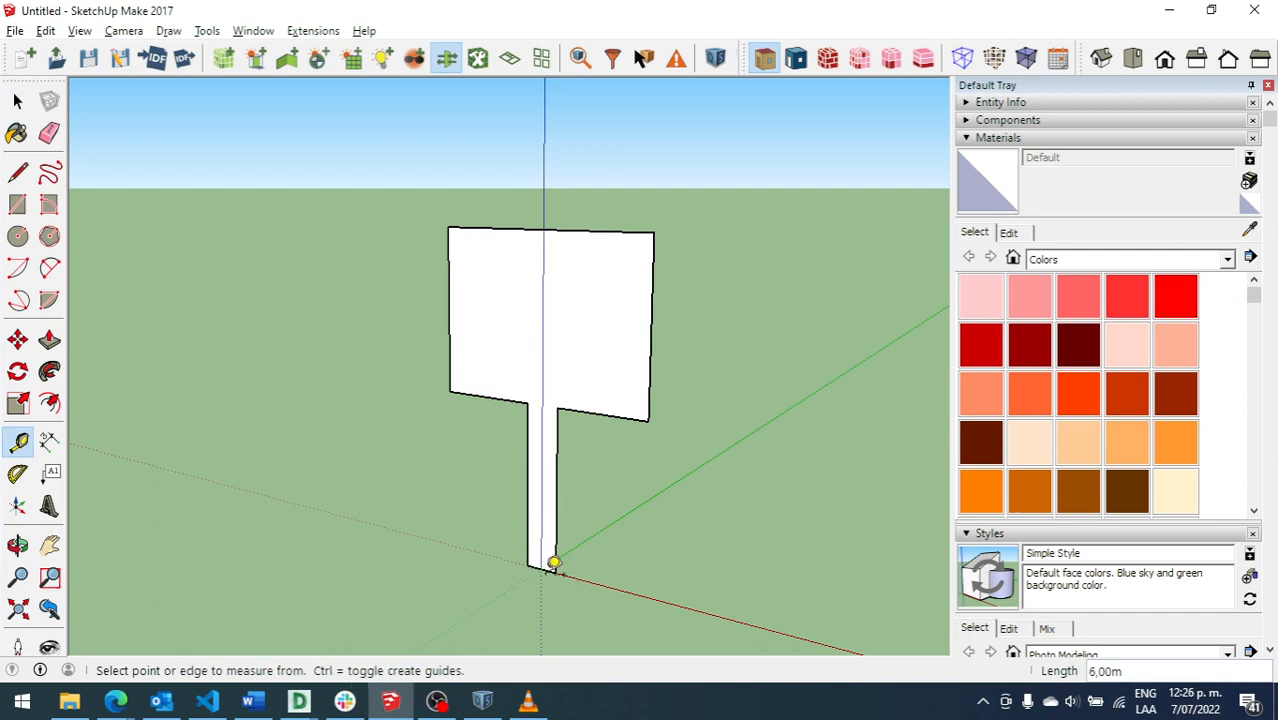
click(557, 408)
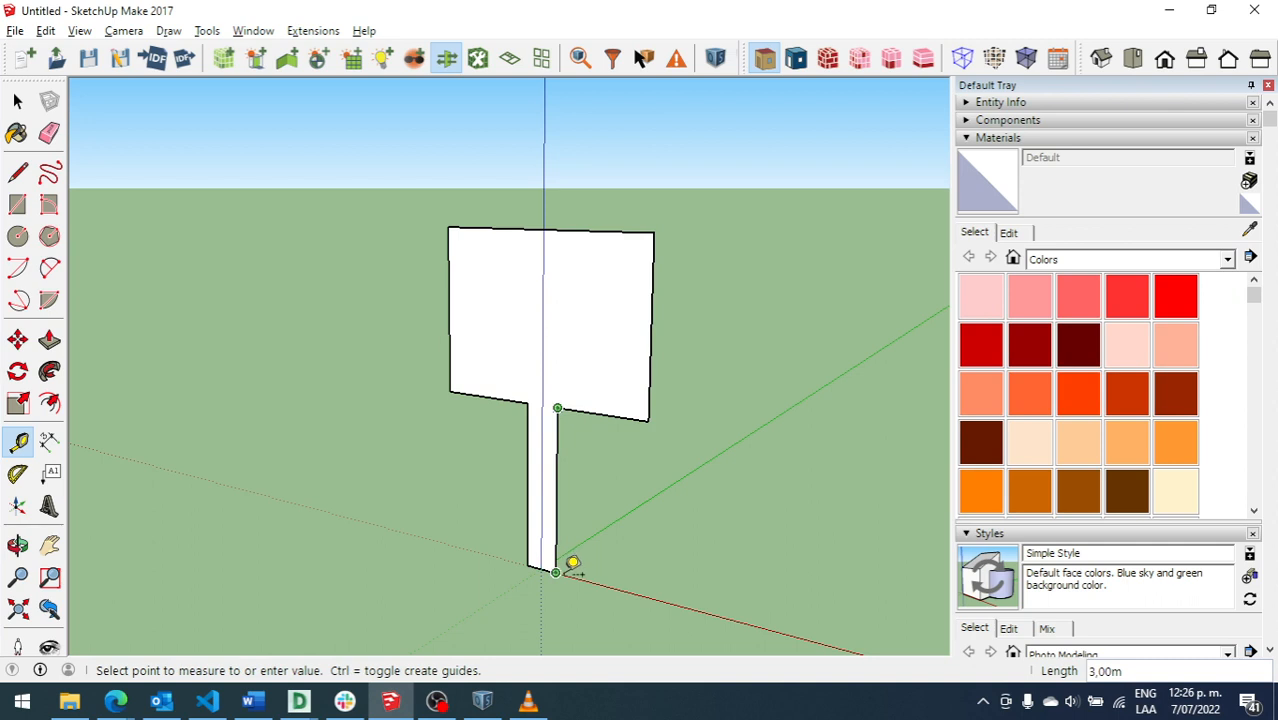
click(571, 563)
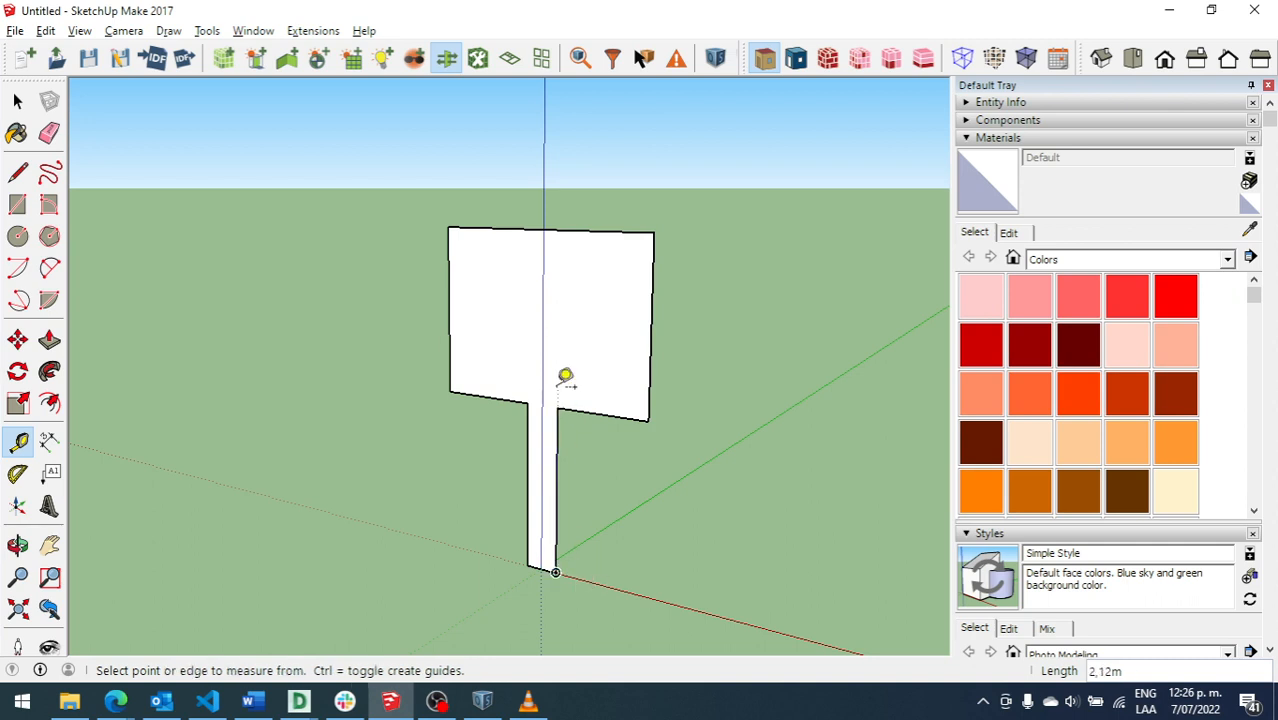
click(548, 228)
click(448, 226)
click(448, 226)
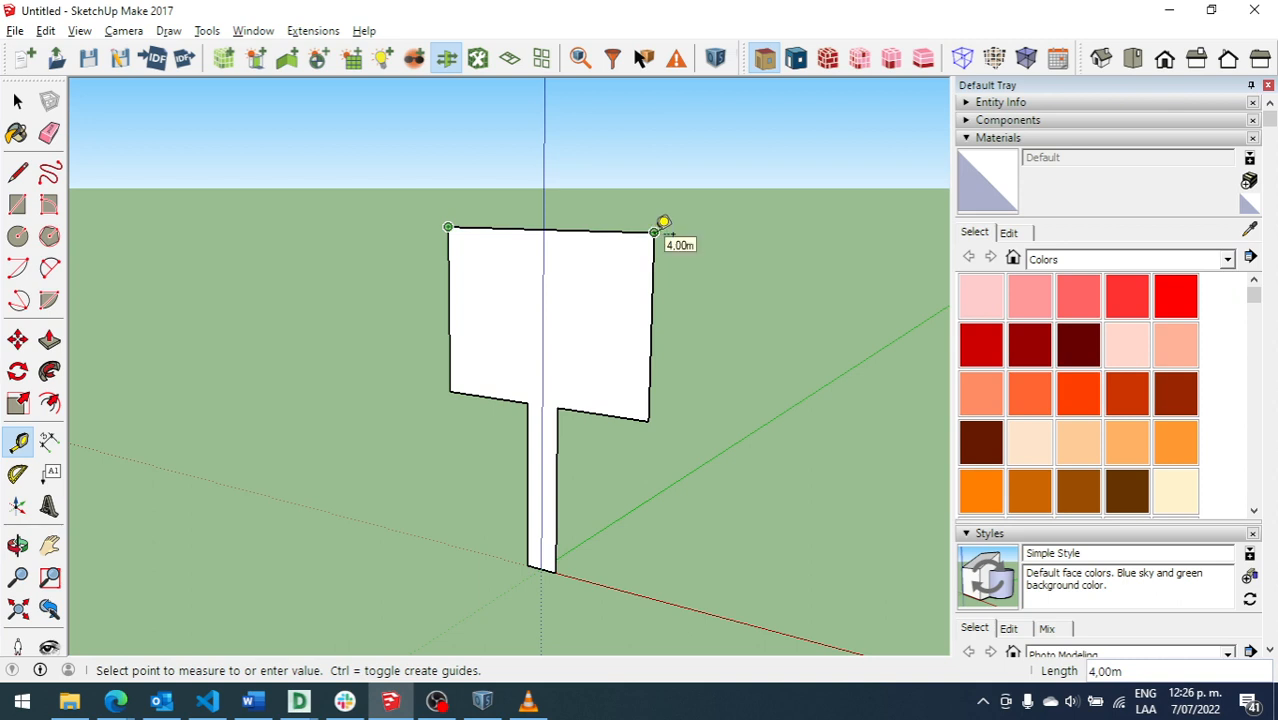
click(660, 225)
Step: Draw a 6 m vertical centre line from the midpoint of the post's base to the panel's top edge
click(17, 103)
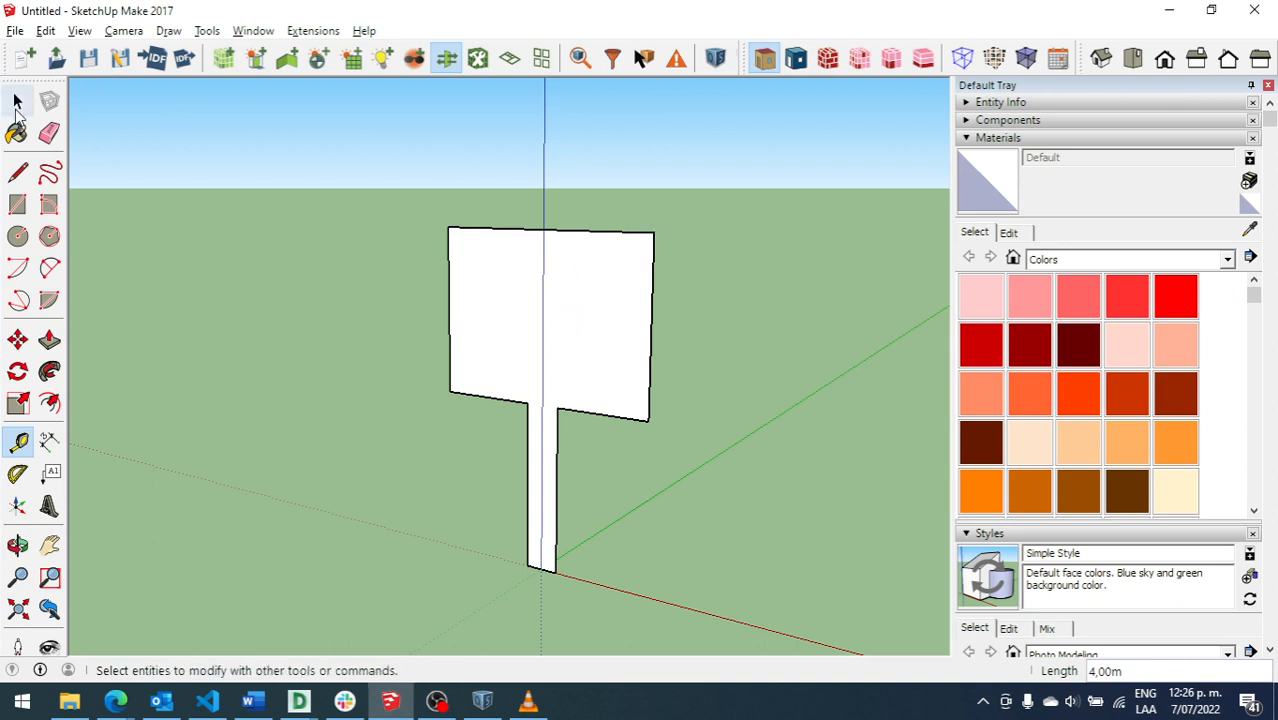
middle_drag(442, 240, 470, 293)
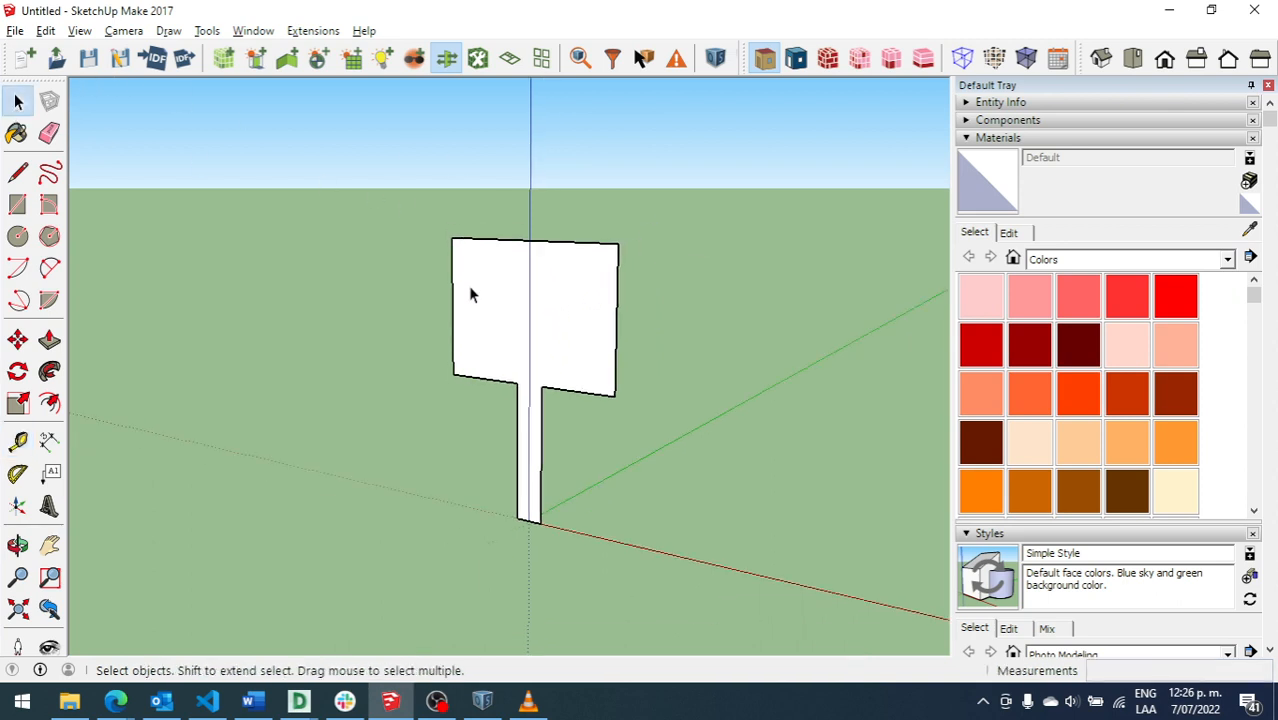
drag(418, 219, 660, 600)
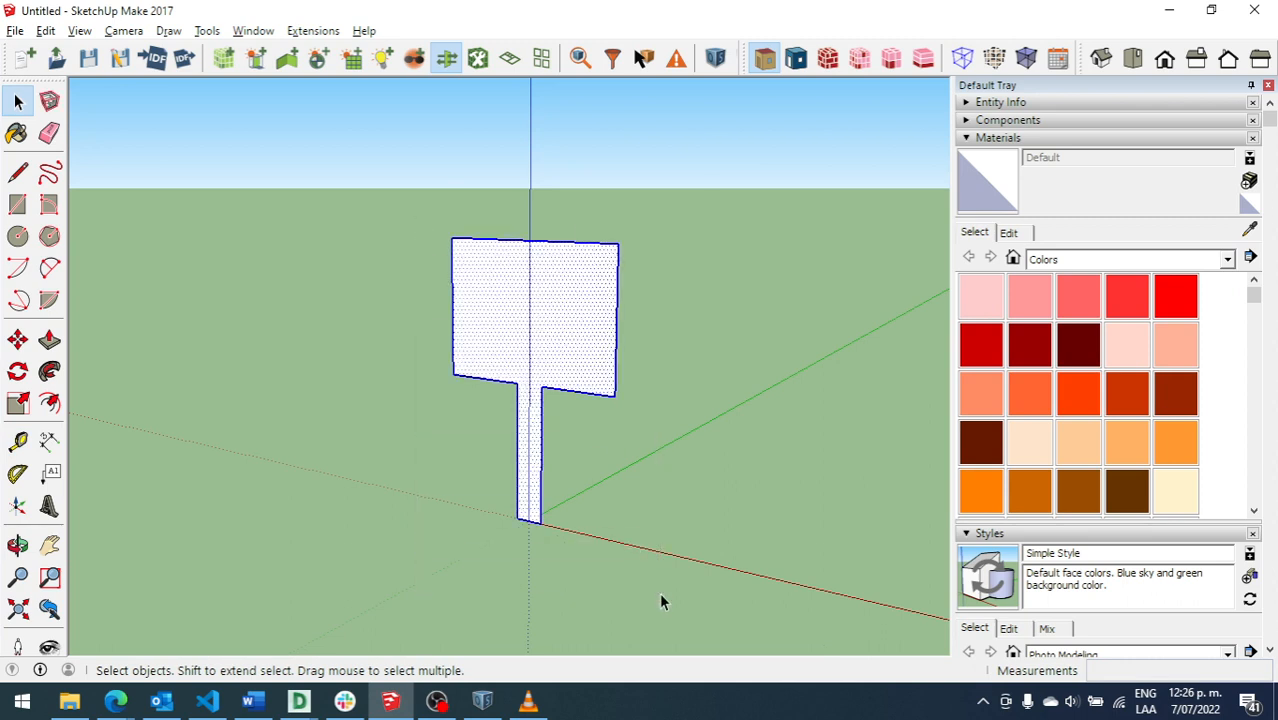
click(516, 320)
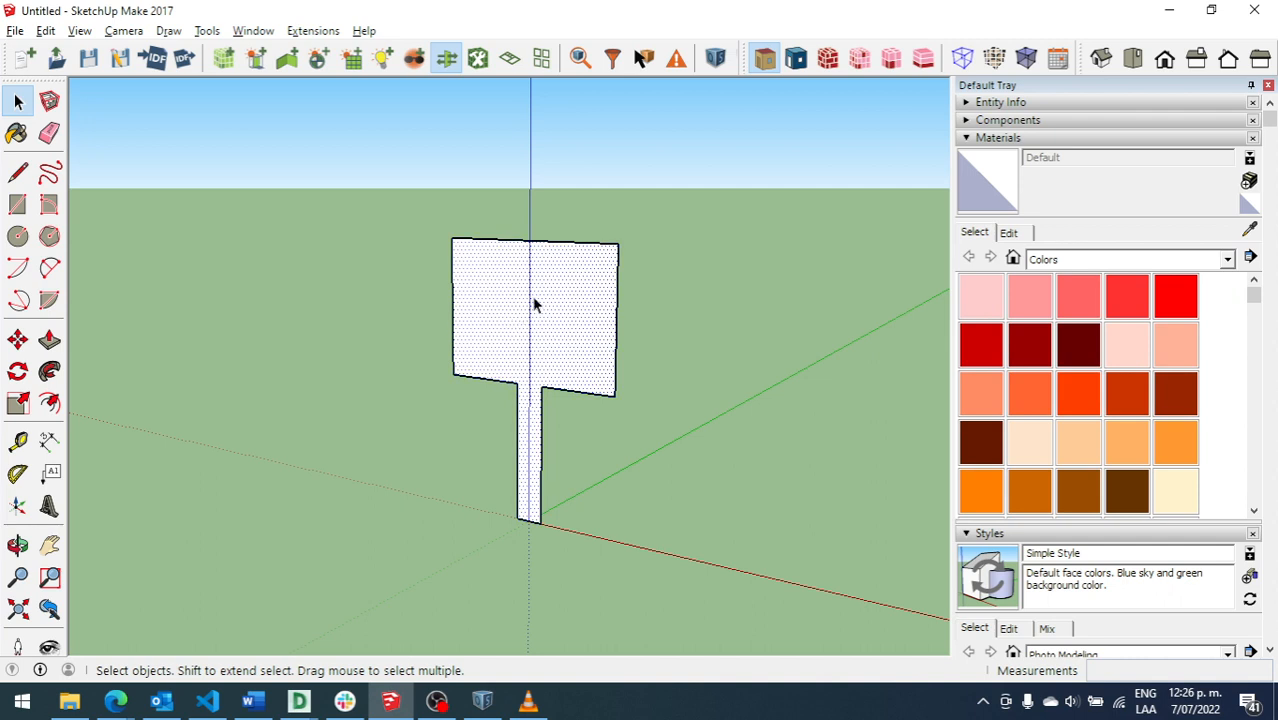
click(17, 172)
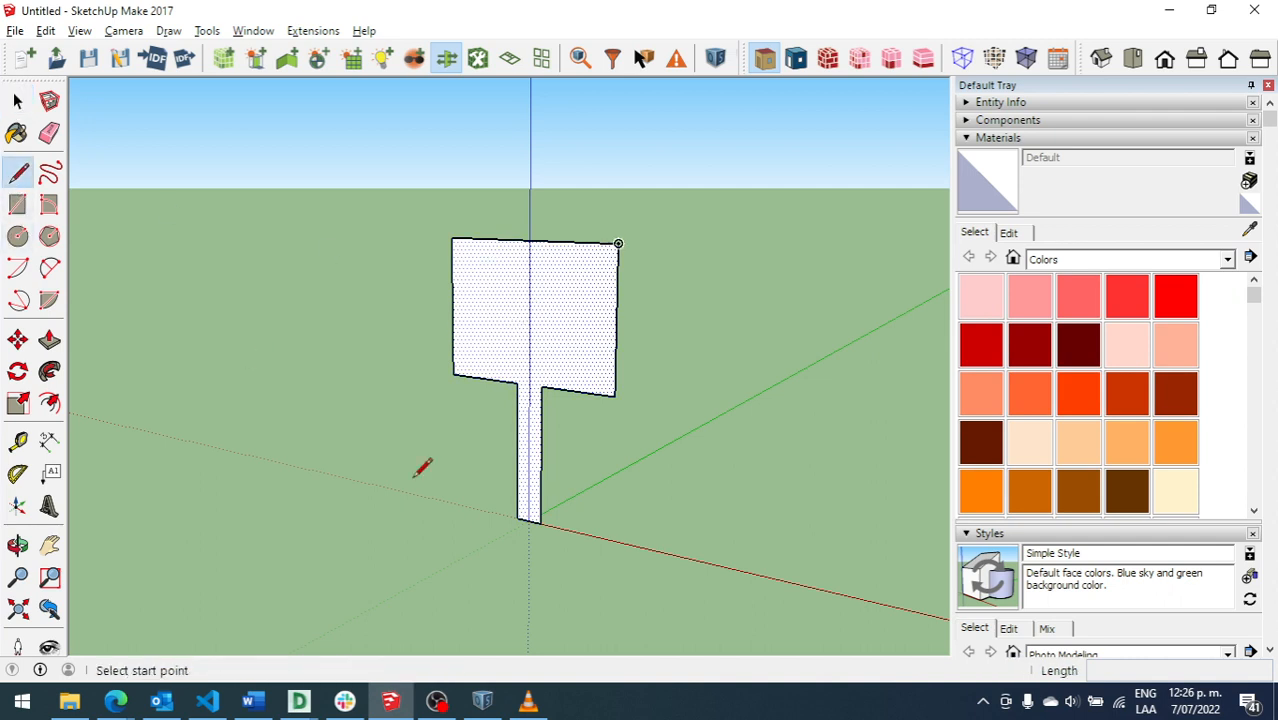
click(528, 519)
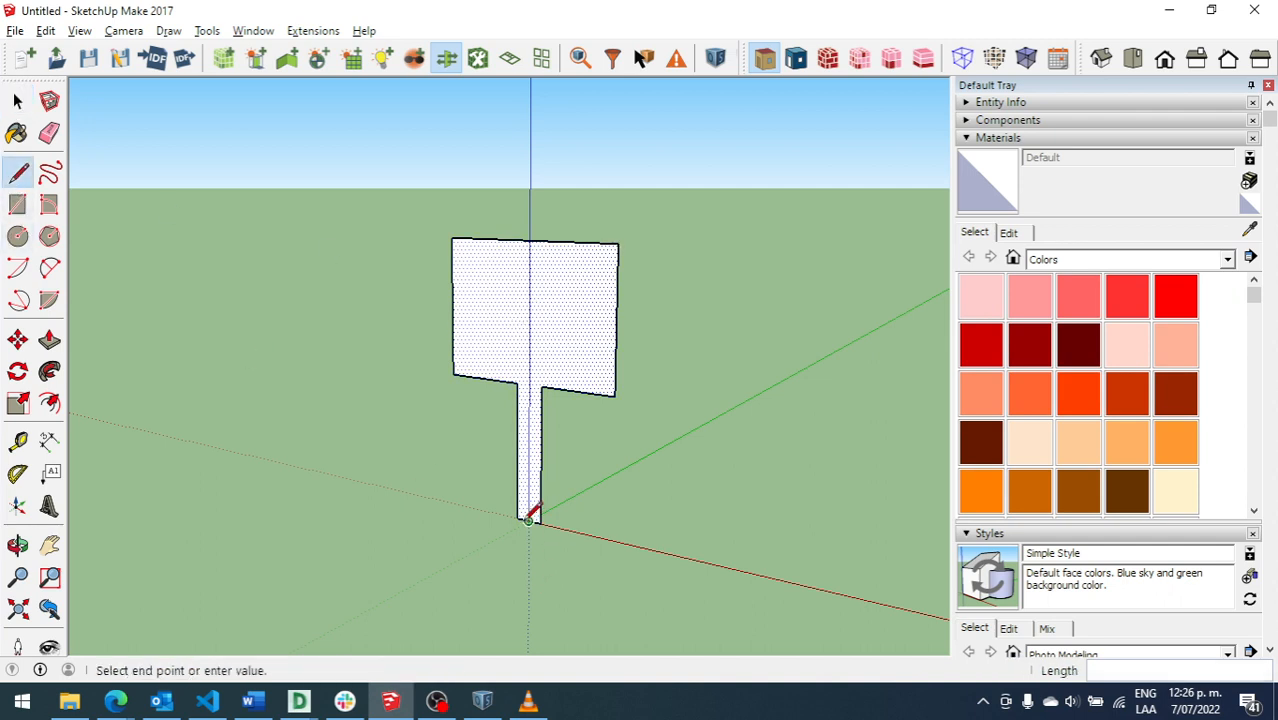
click(530, 240)
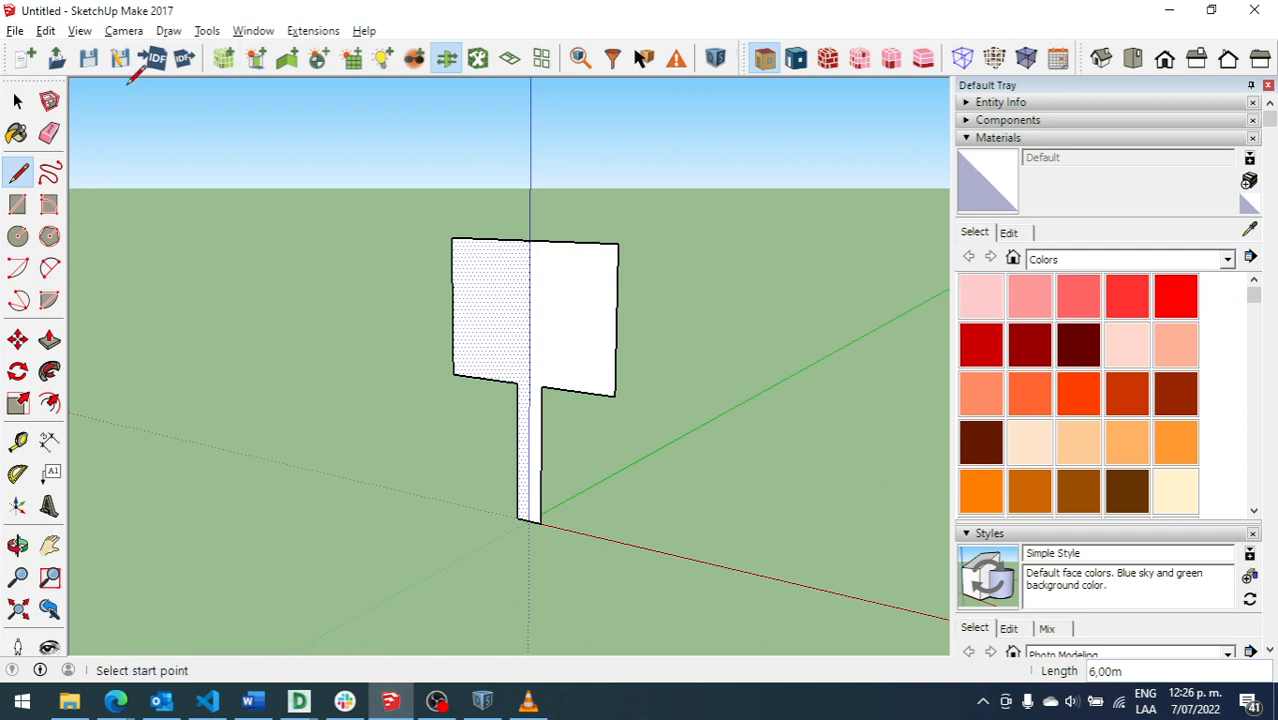
Step: Rotate a copy of the entire shape 90 degrees on the ground plane about the origin, forming a cross in plan
click(18, 103)
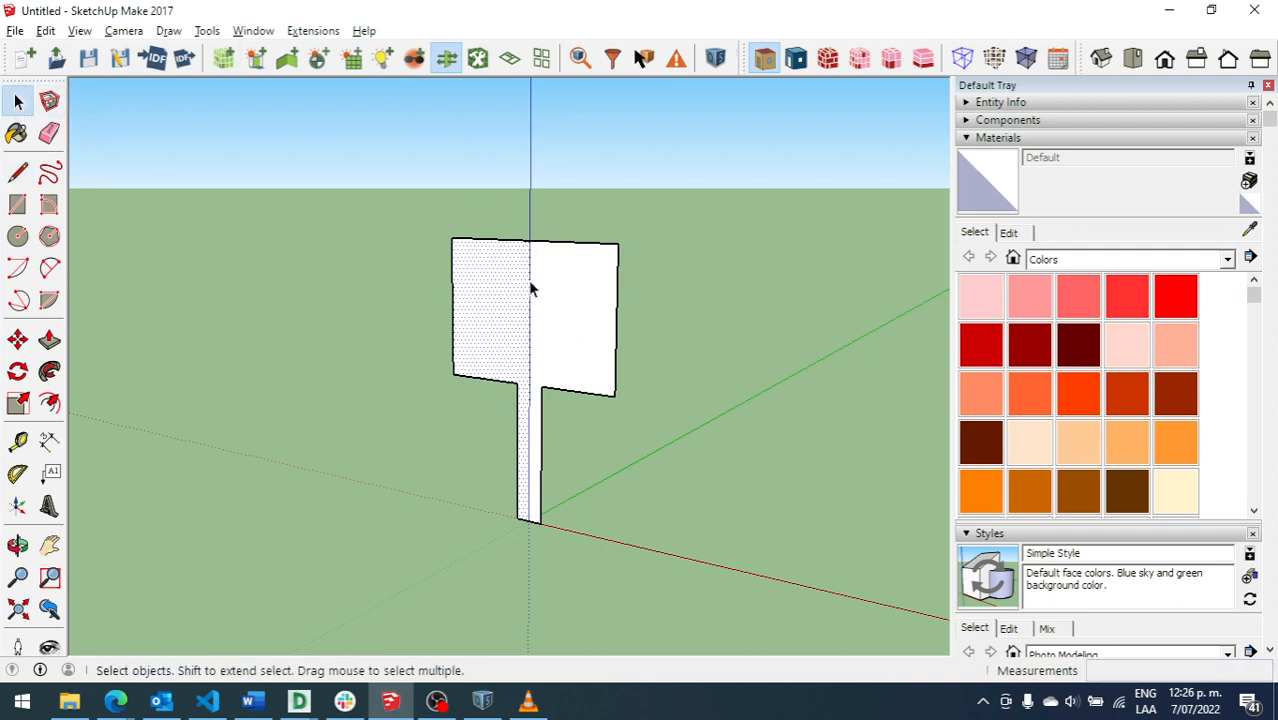
click(529, 281)
click(508, 240)
click(504, 274)
click(567, 293)
click(439, 207)
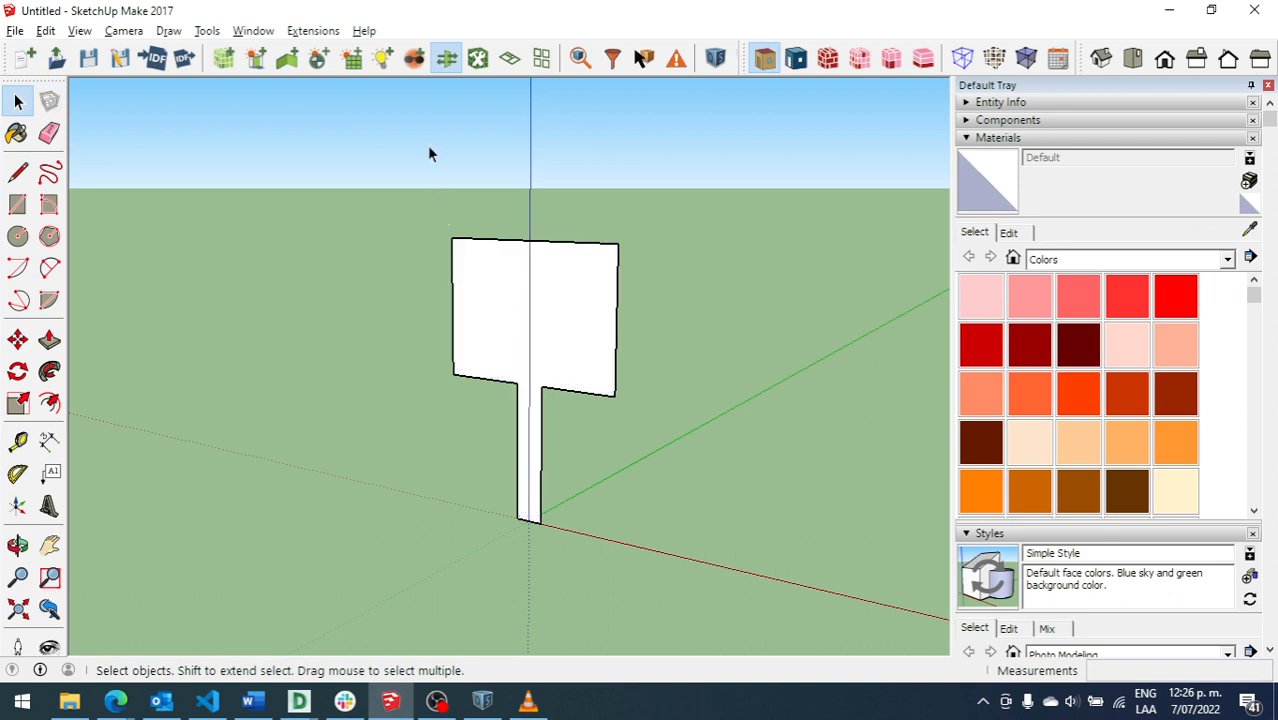
drag(427, 145, 645, 600)
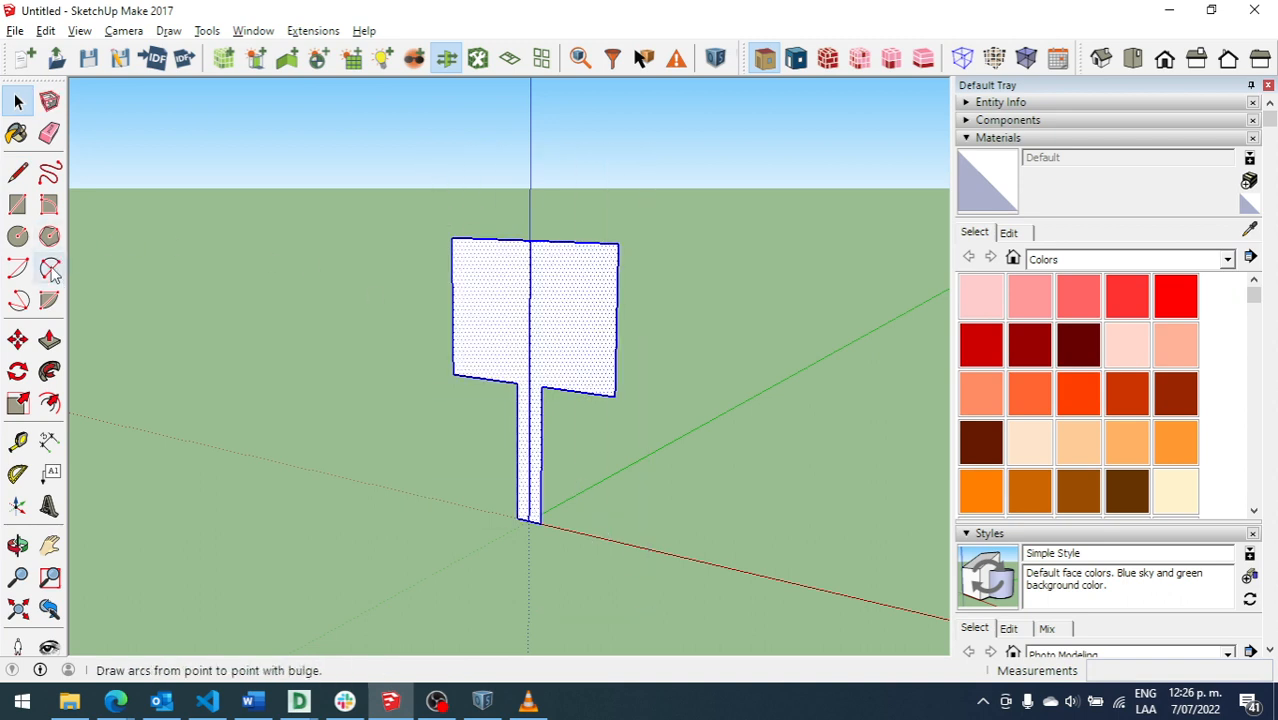
click(18, 371)
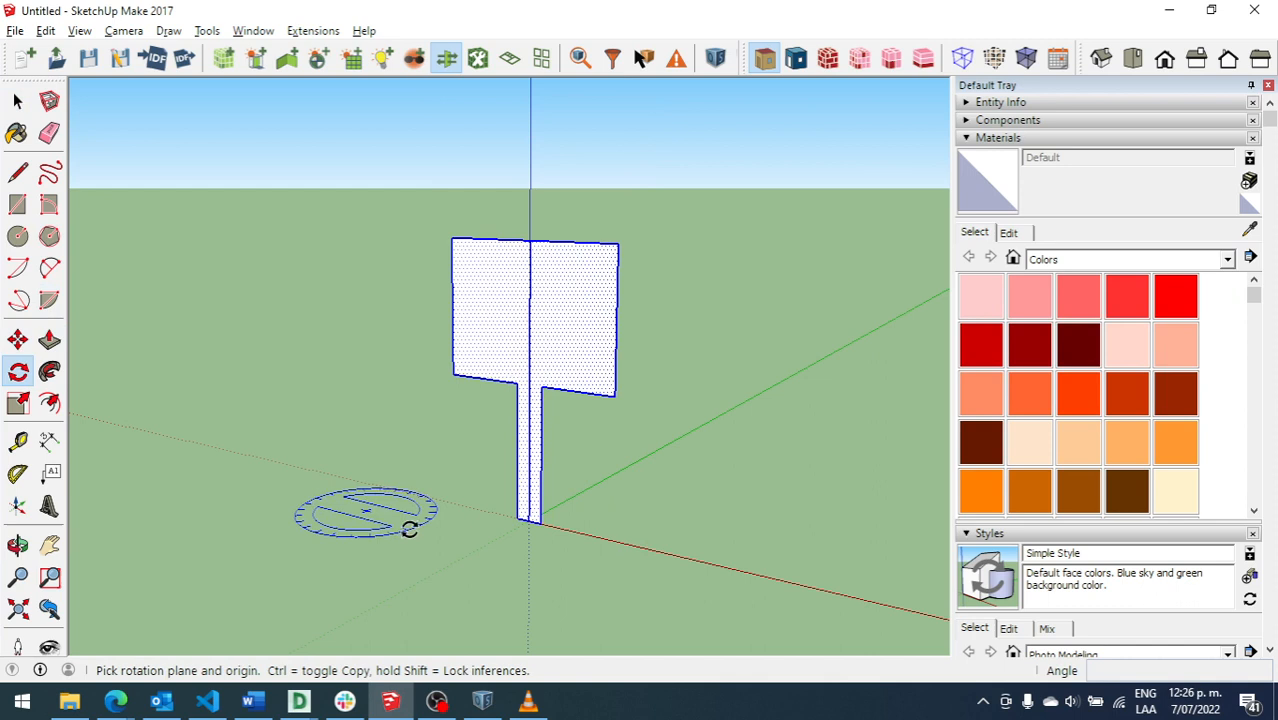
click(527, 530)
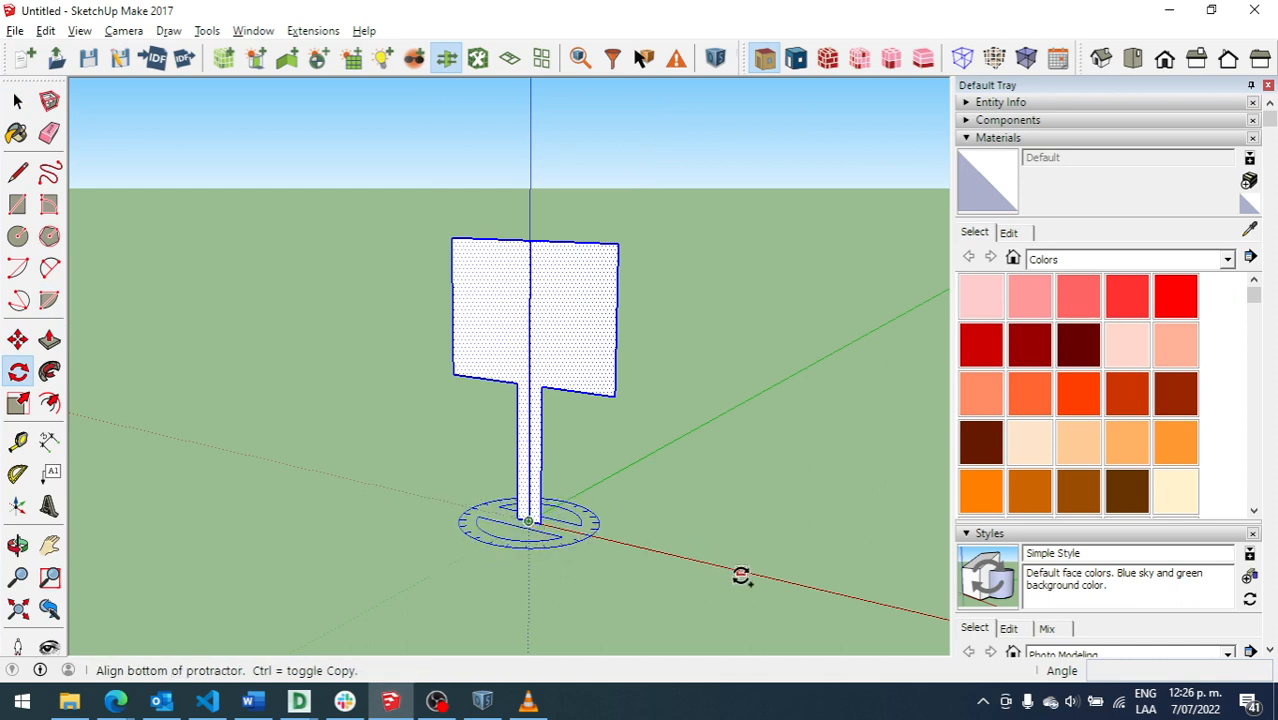
click(740, 572)
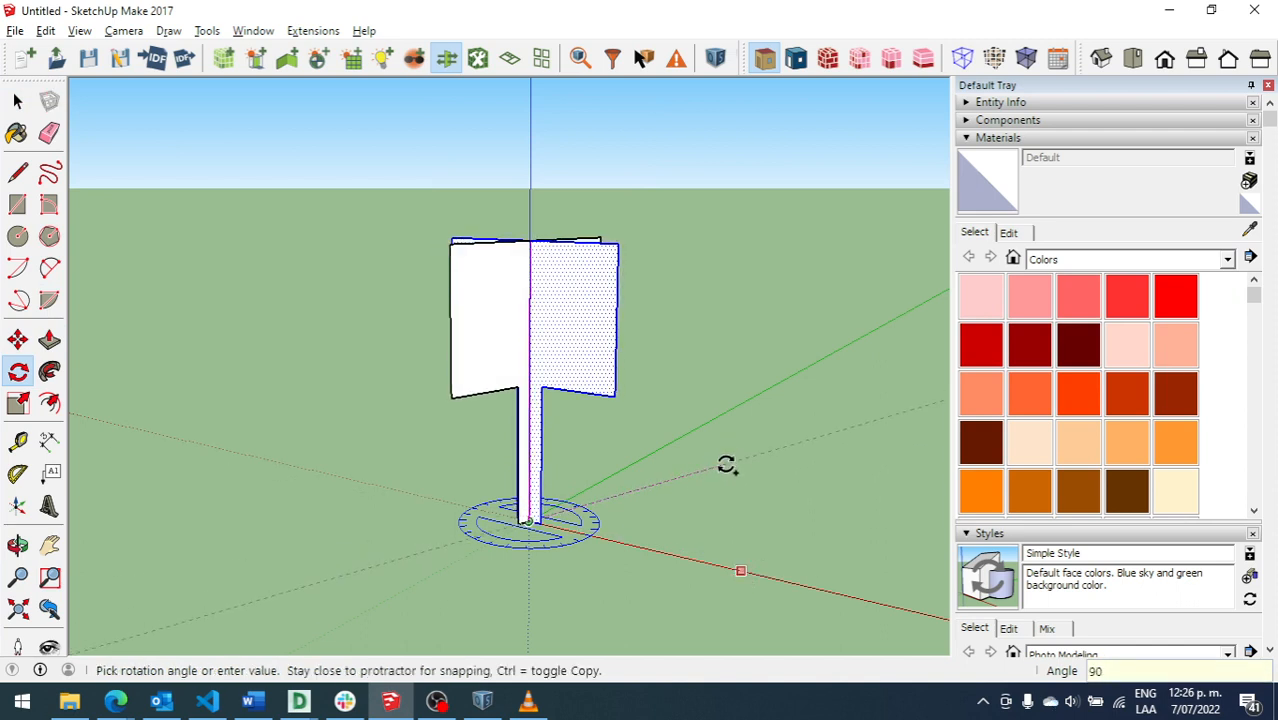
click(726, 465)
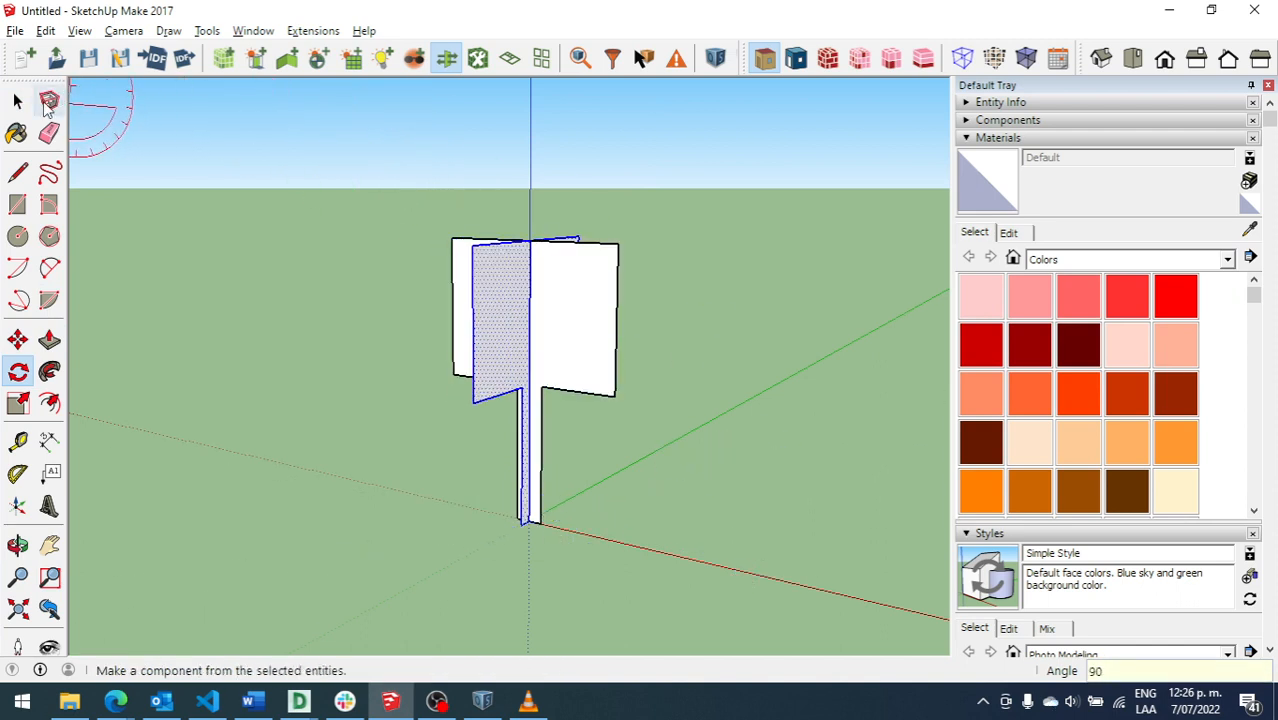
Step: Cut both crossed shapes with all their edges from the model
click(17, 101)
click(320, 218)
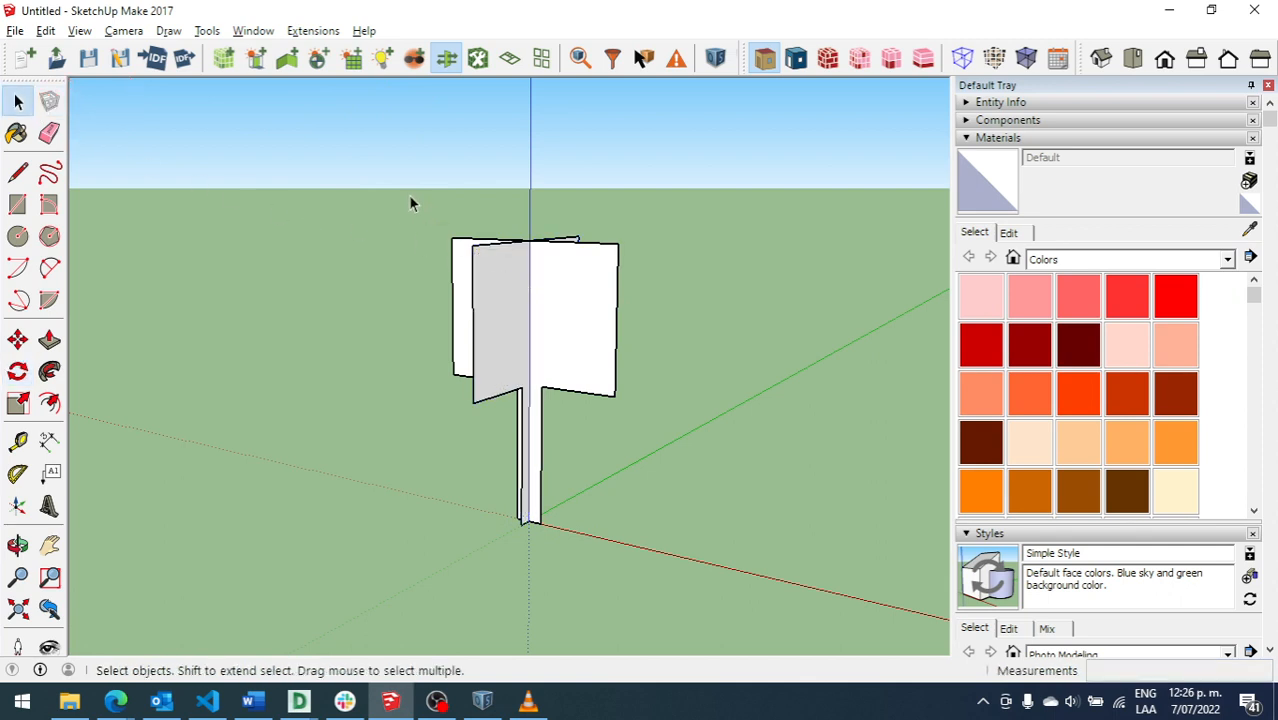
drag(392, 190, 641, 597)
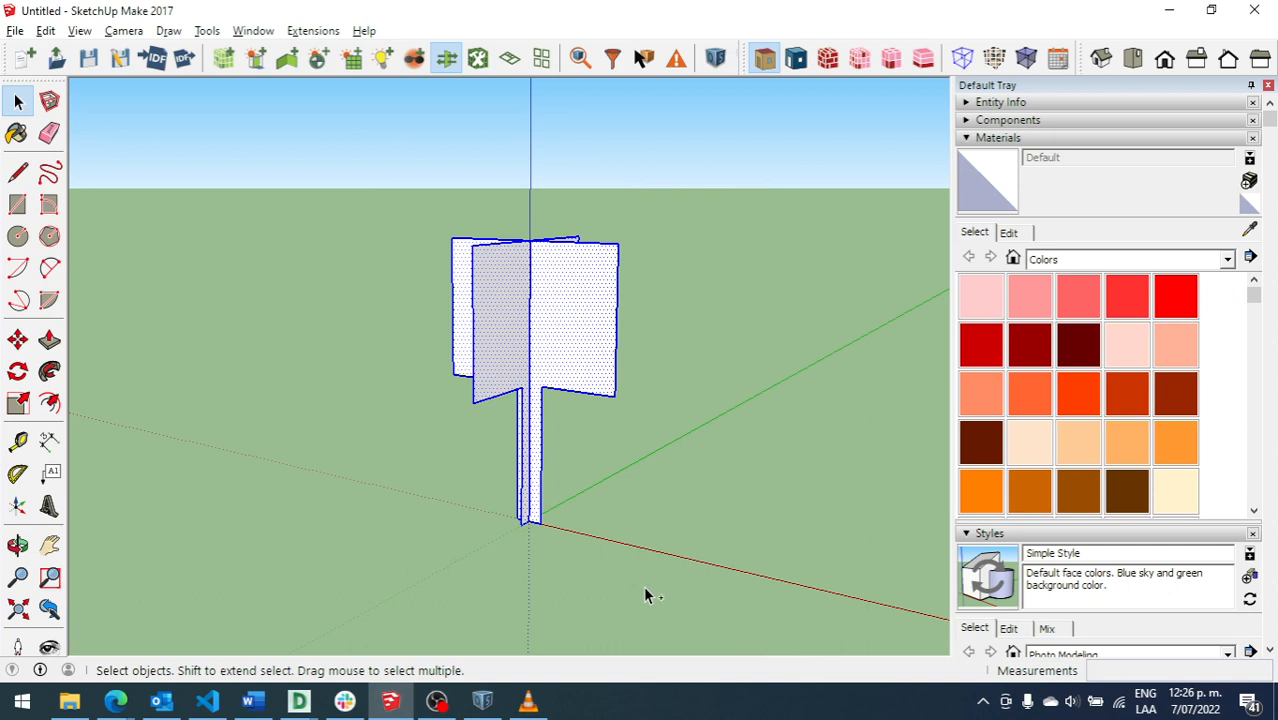
key(Delete)
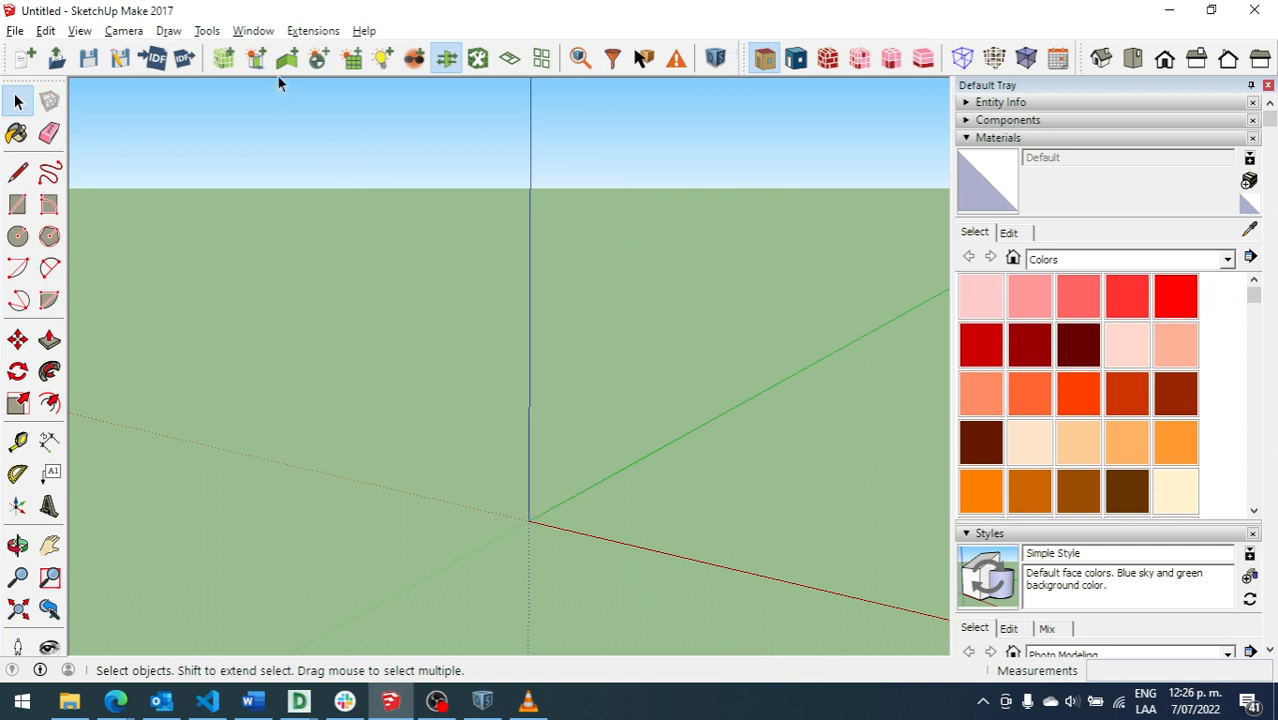
Step: Place a new shading group at the origin and open it for editing
click(256, 57)
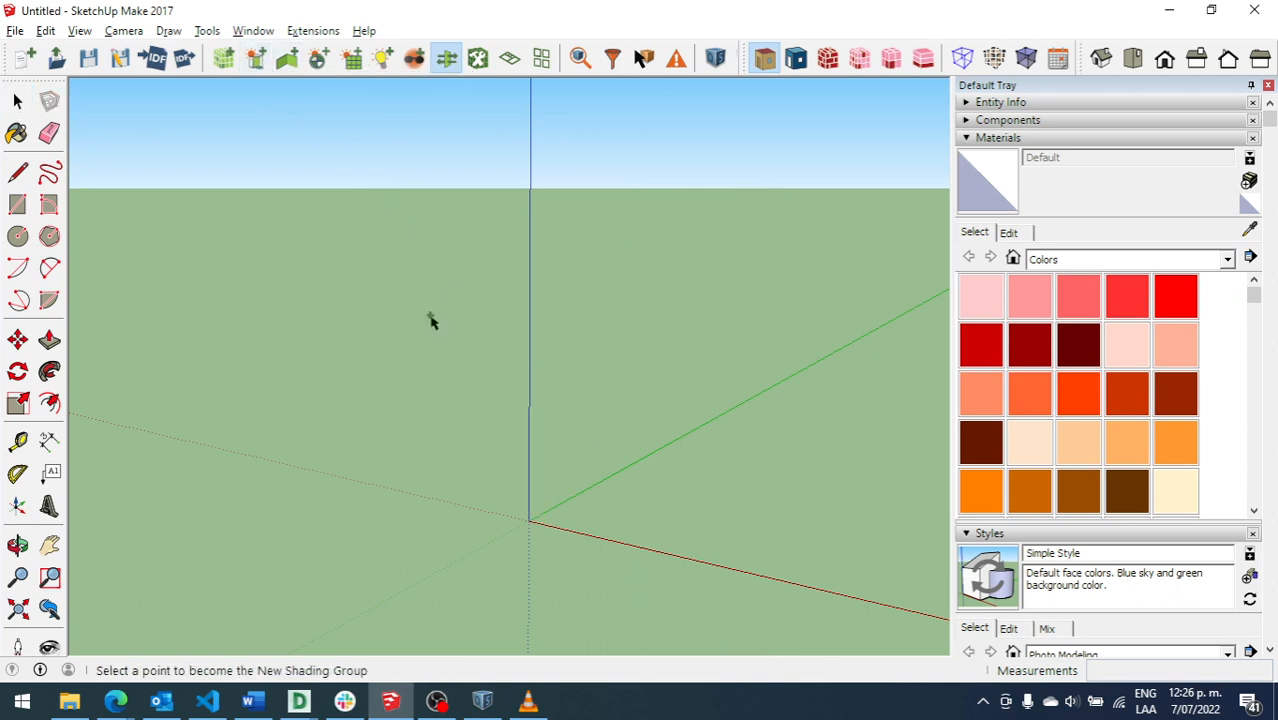
click(530, 521)
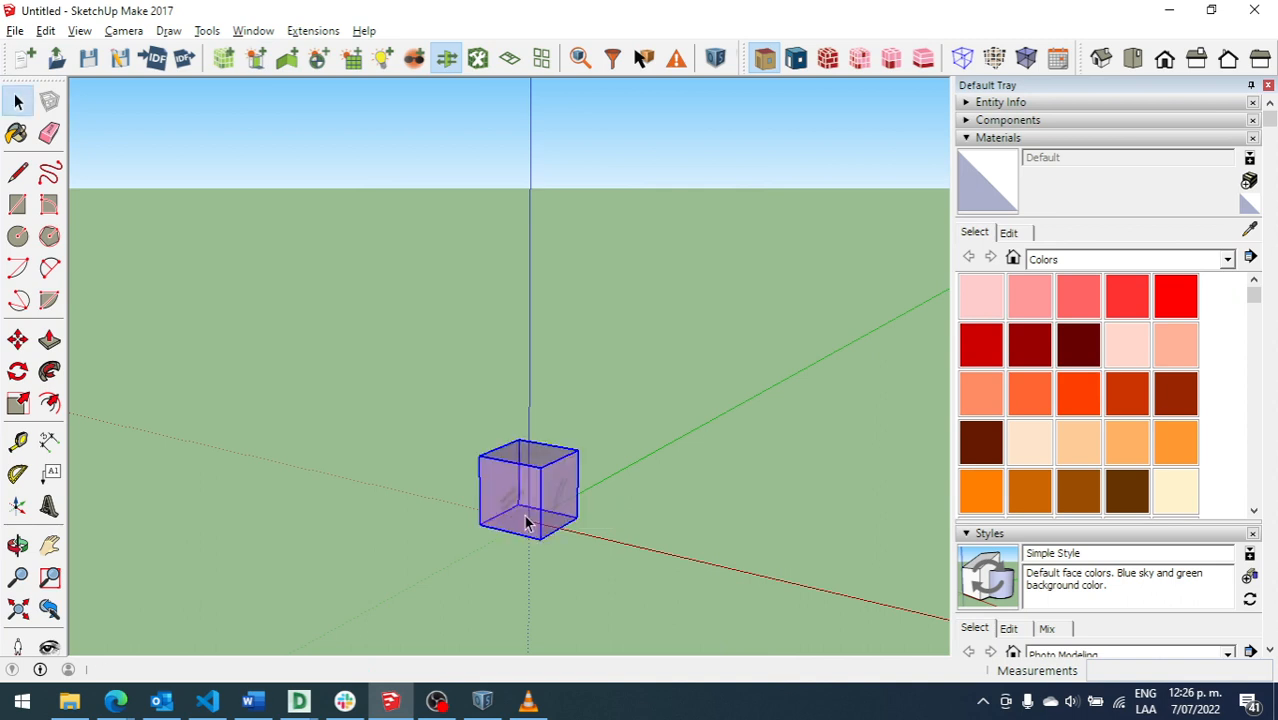
click(535, 481)
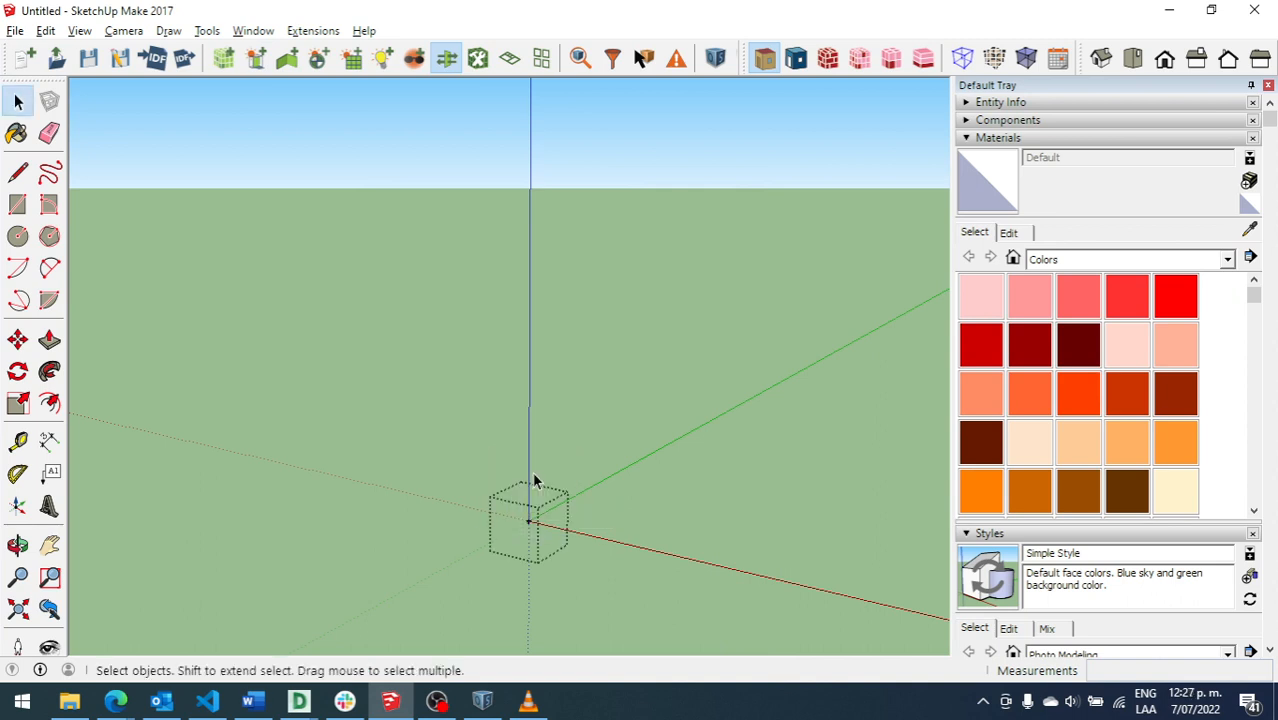
Step: Paste the crossed shapes in place inside the open shading group
scroll(445, 414, down, 2)
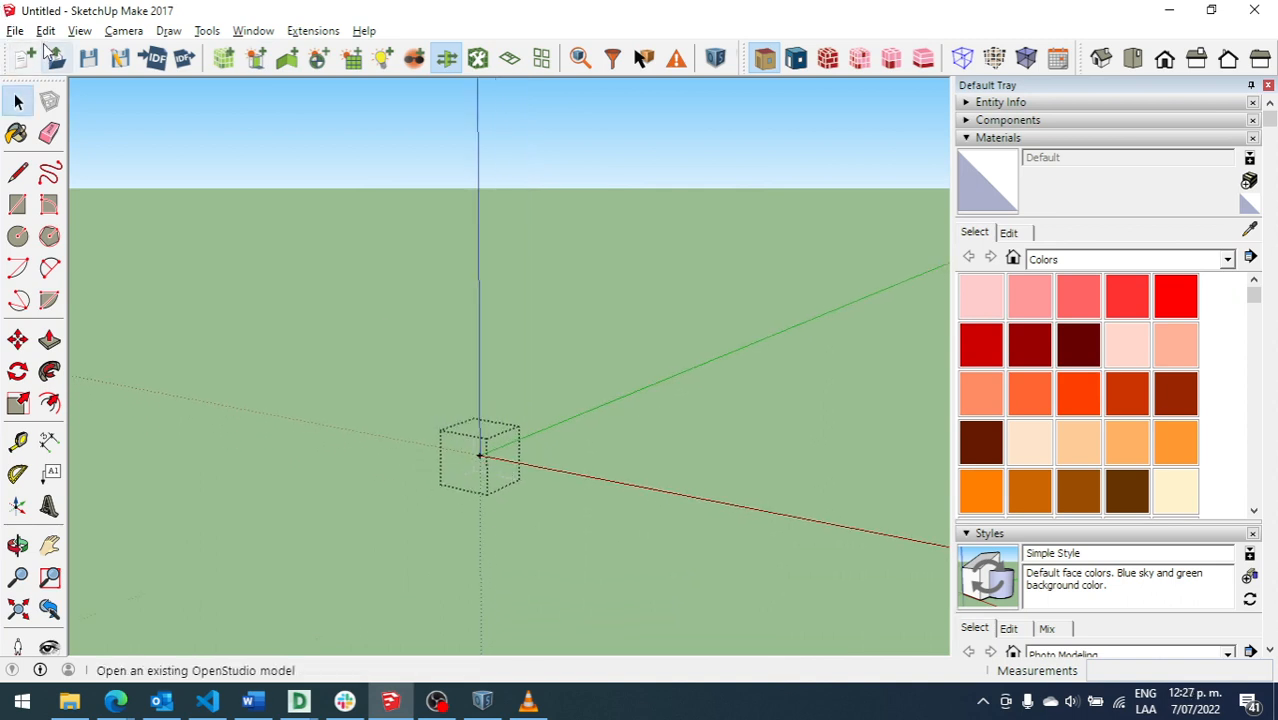
click(45, 30)
click(95, 162)
scroll(533, 491, down, 2)
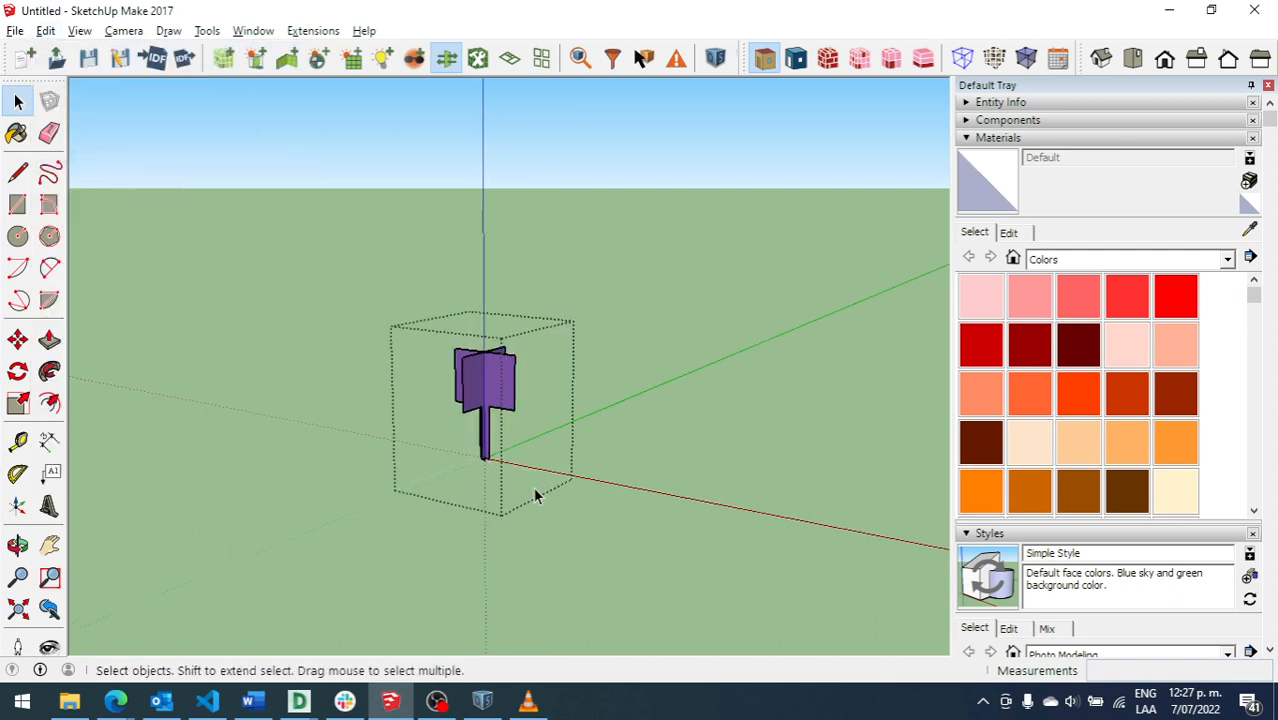
Step: Copy the crossed shading shape from its base centre to a spot between the positive red and green axes
scroll(411, 386, up, 3)
click(17, 545)
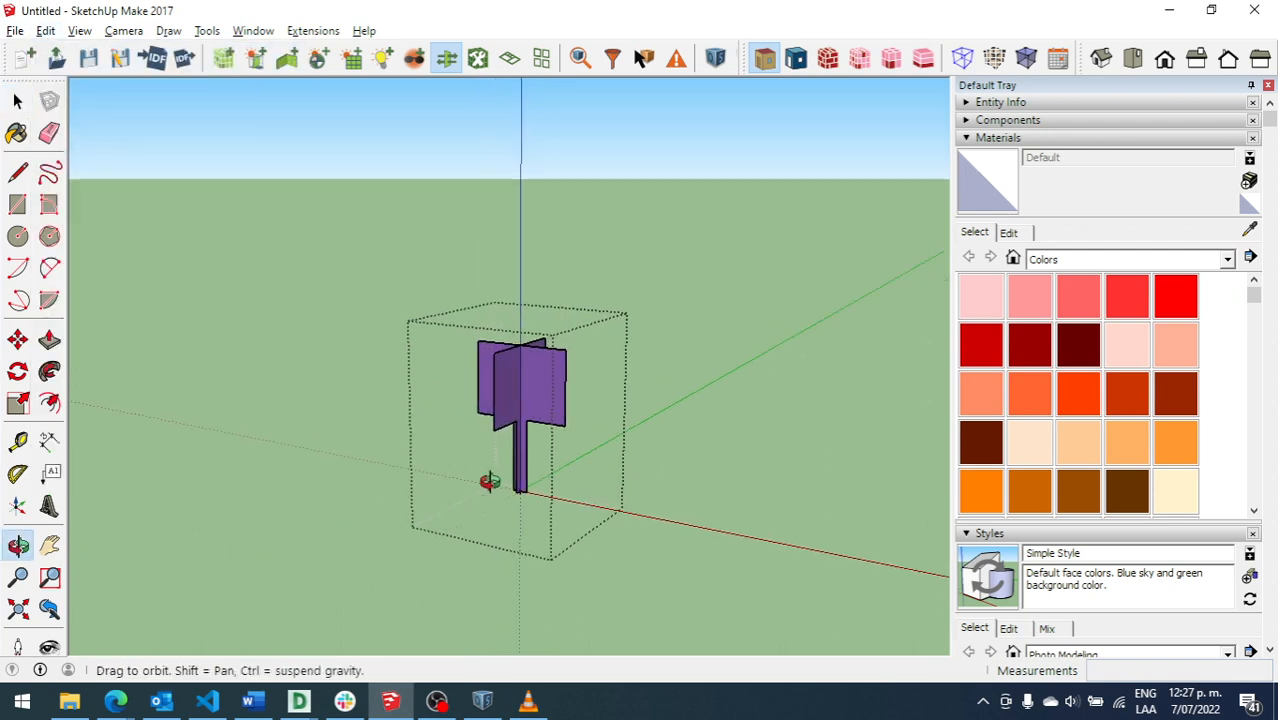
drag(488, 479, 422, 385)
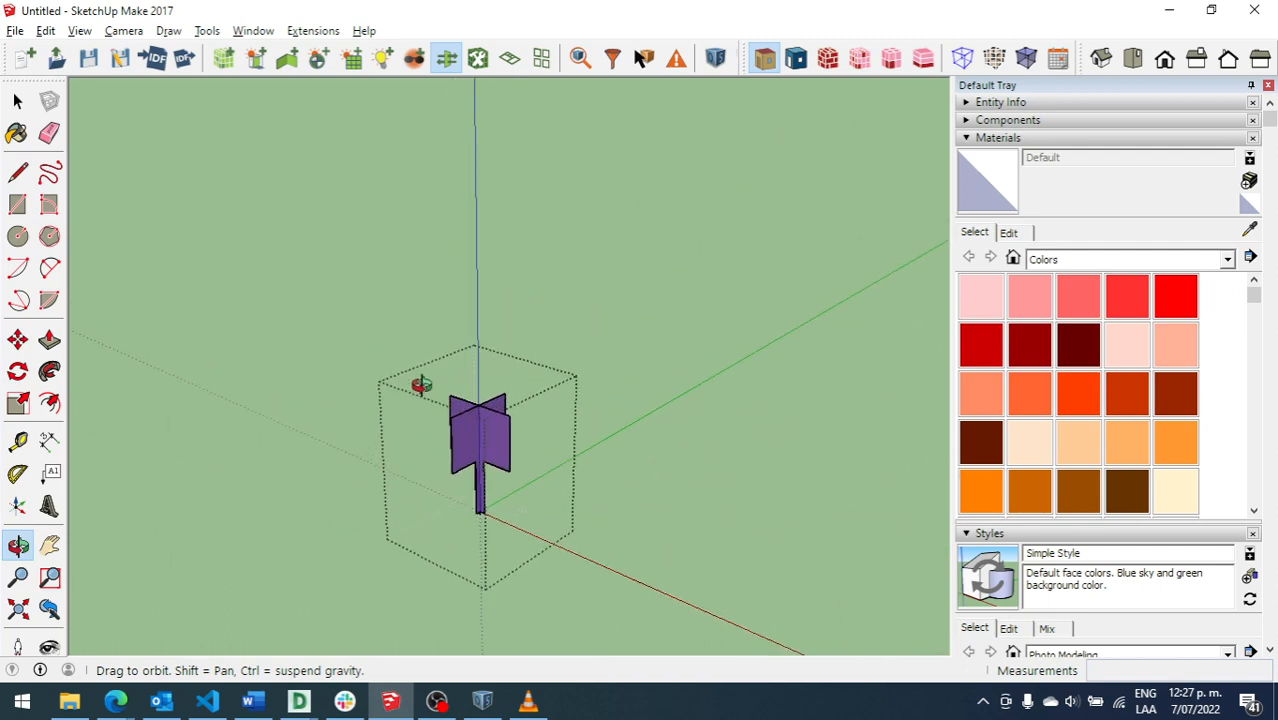
click(18, 102)
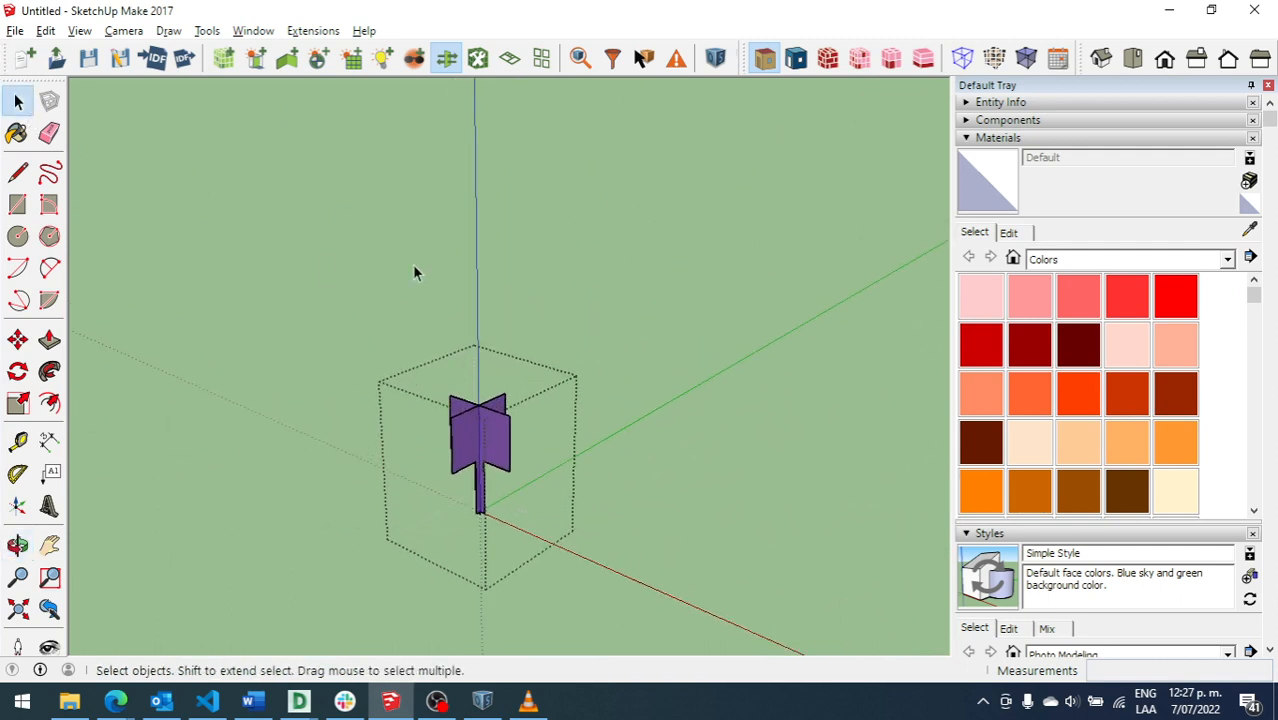
drag(415, 272, 559, 605)
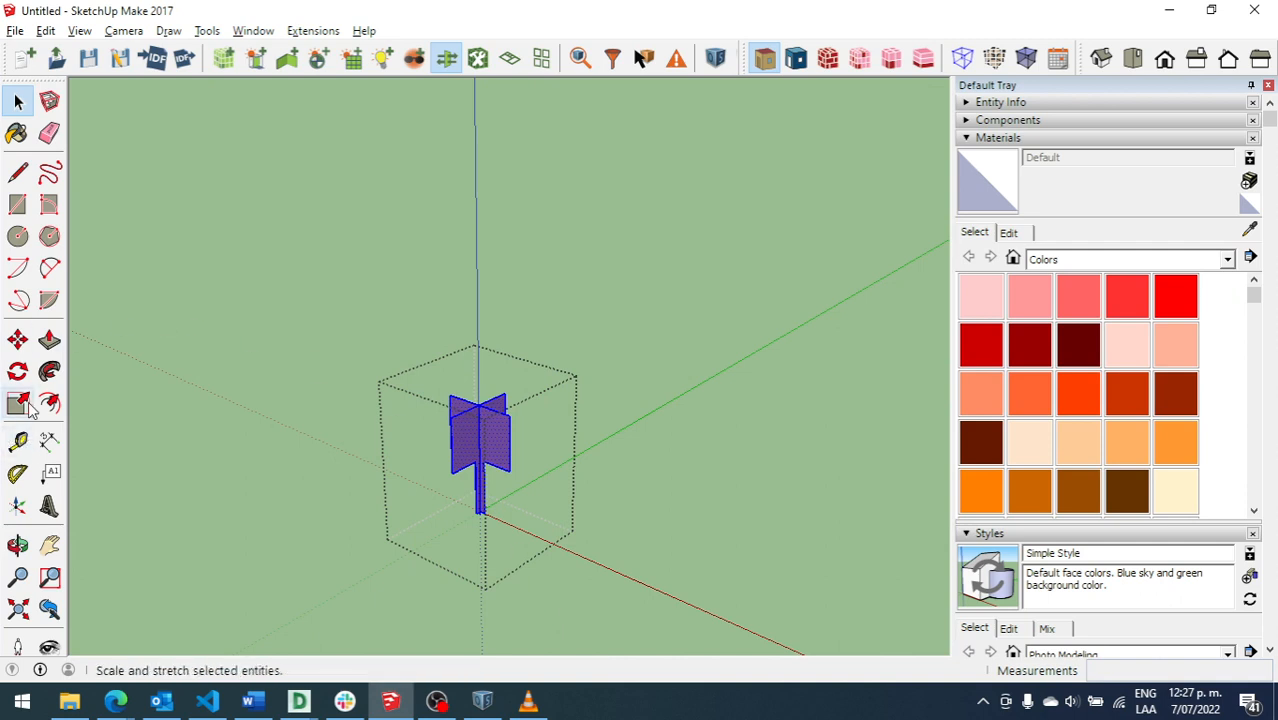
click(18, 340)
scroll(482, 510, up, 4)
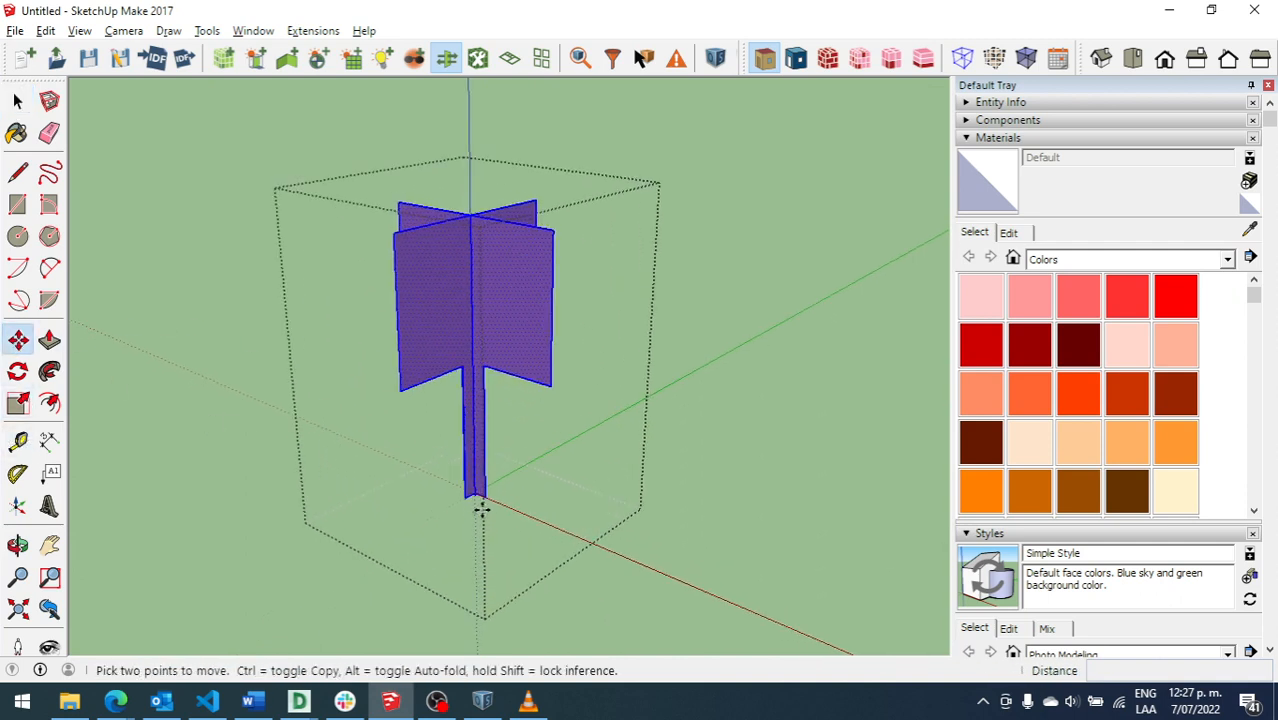
click(475, 494)
key(ctrl)
scroll(408, 443, down, 3)
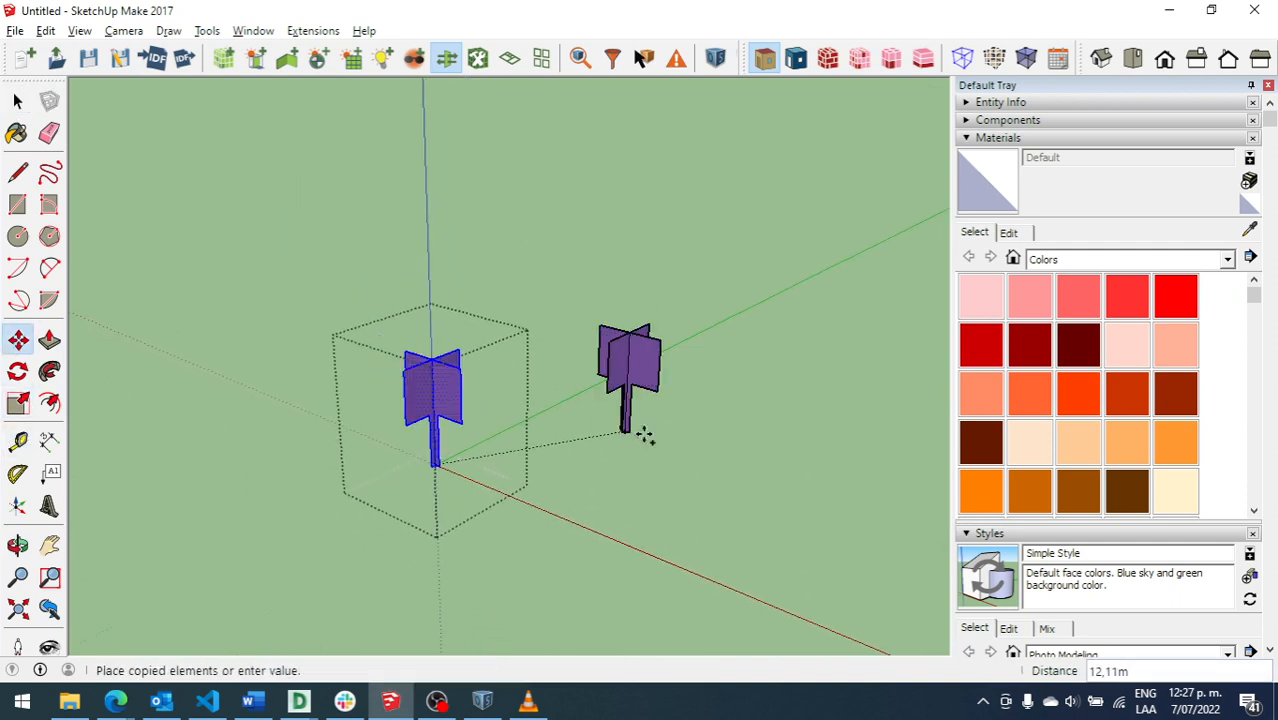
click(679, 473)
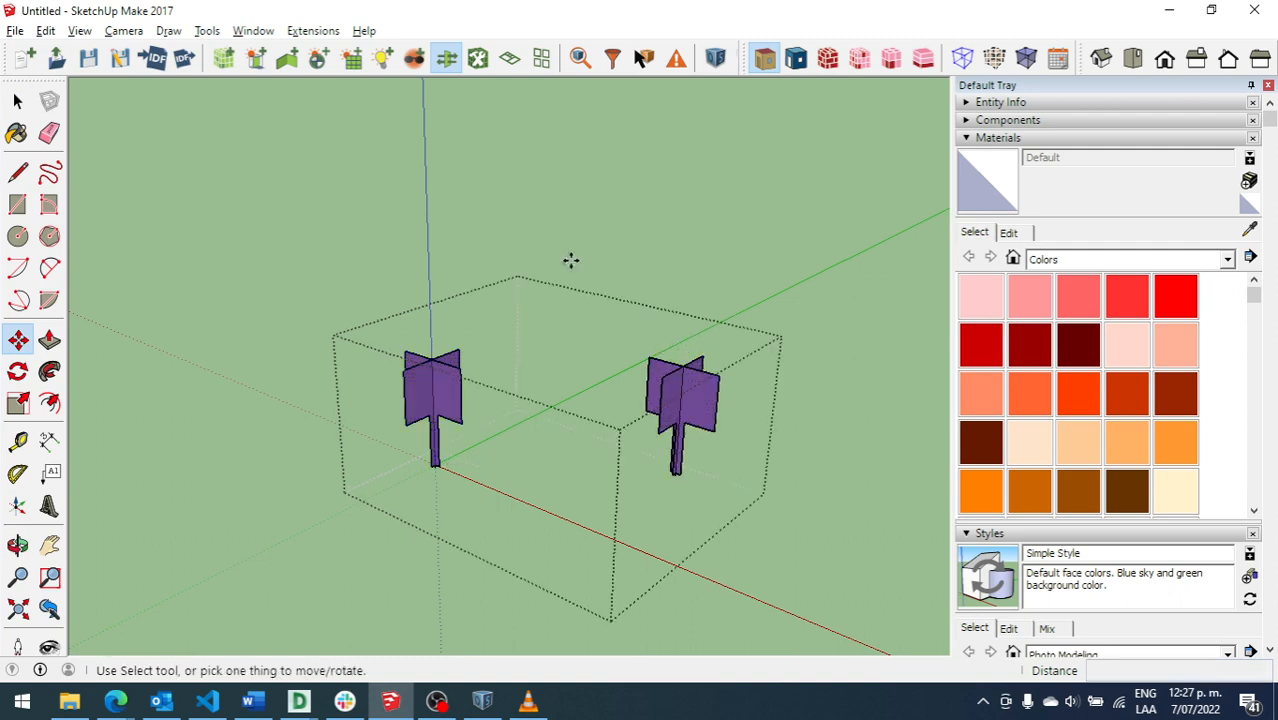
click(676, 471)
key(Escape)
click(17, 101)
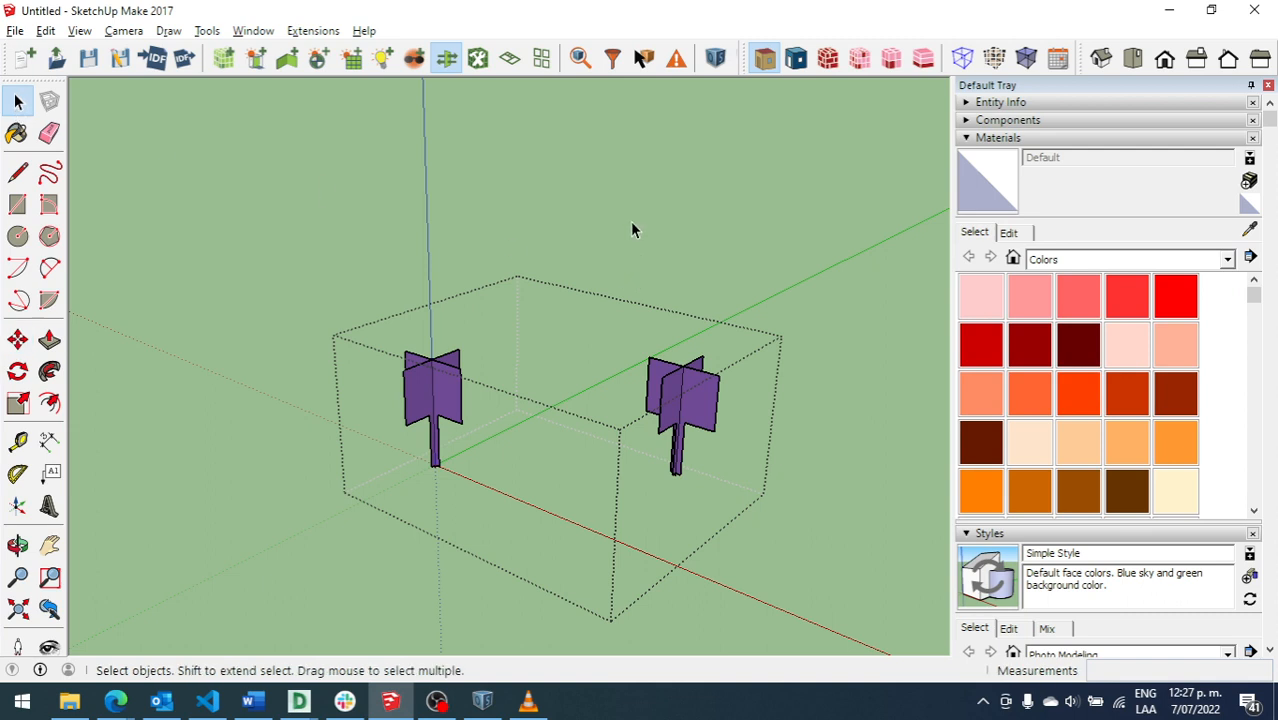
Step: Copy the second crossed shape from its base centre to a spot about 27 m away, across the green axis
drag(610, 210, 822, 584)
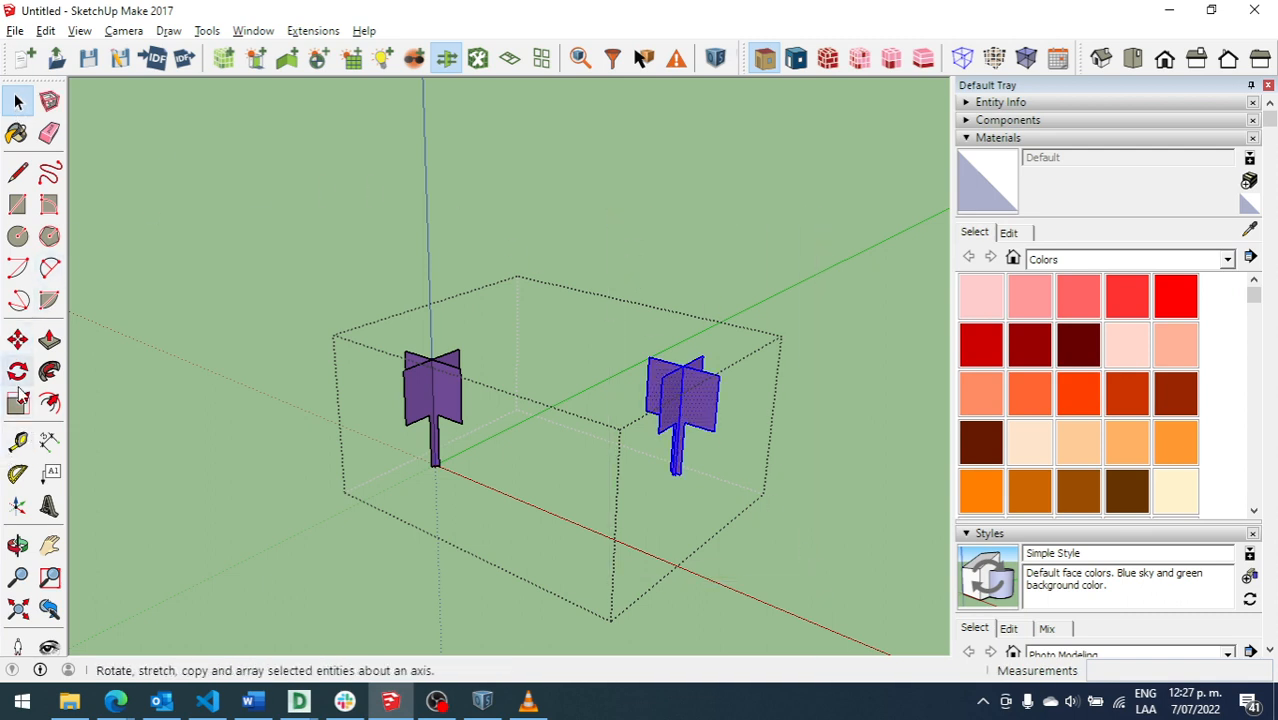
click(18, 340)
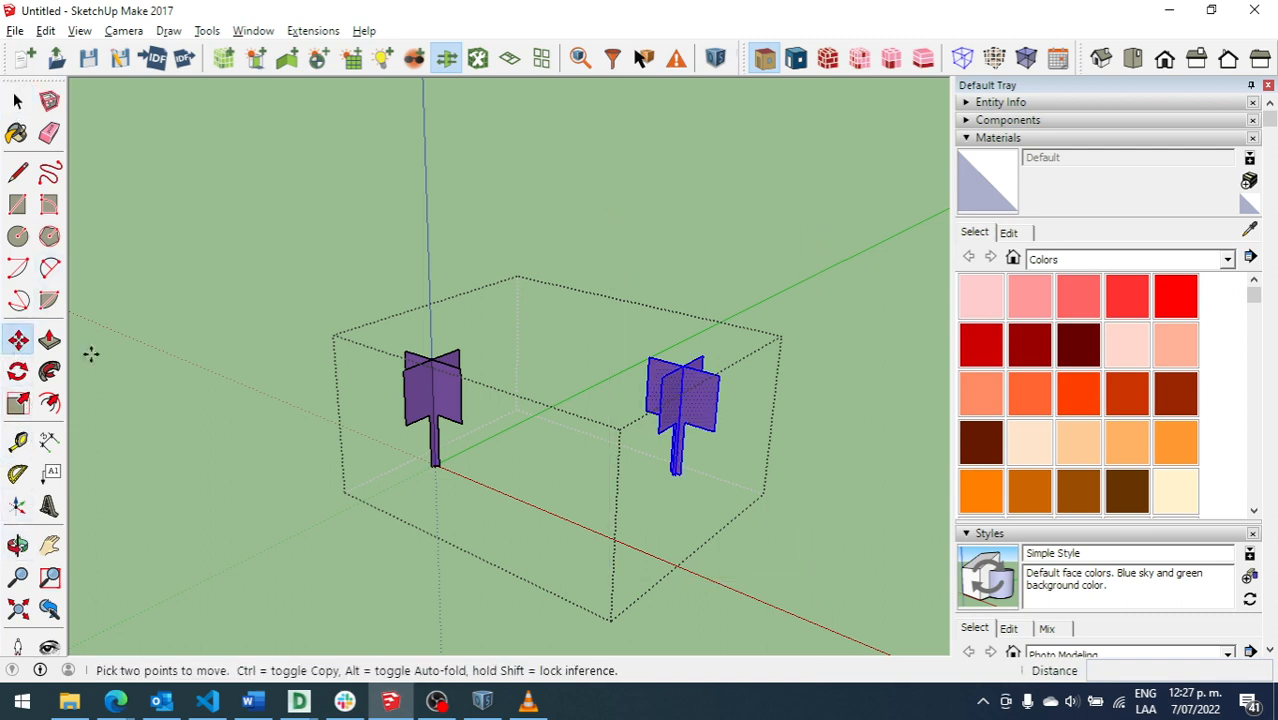
scroll(685, 468, up, 10)
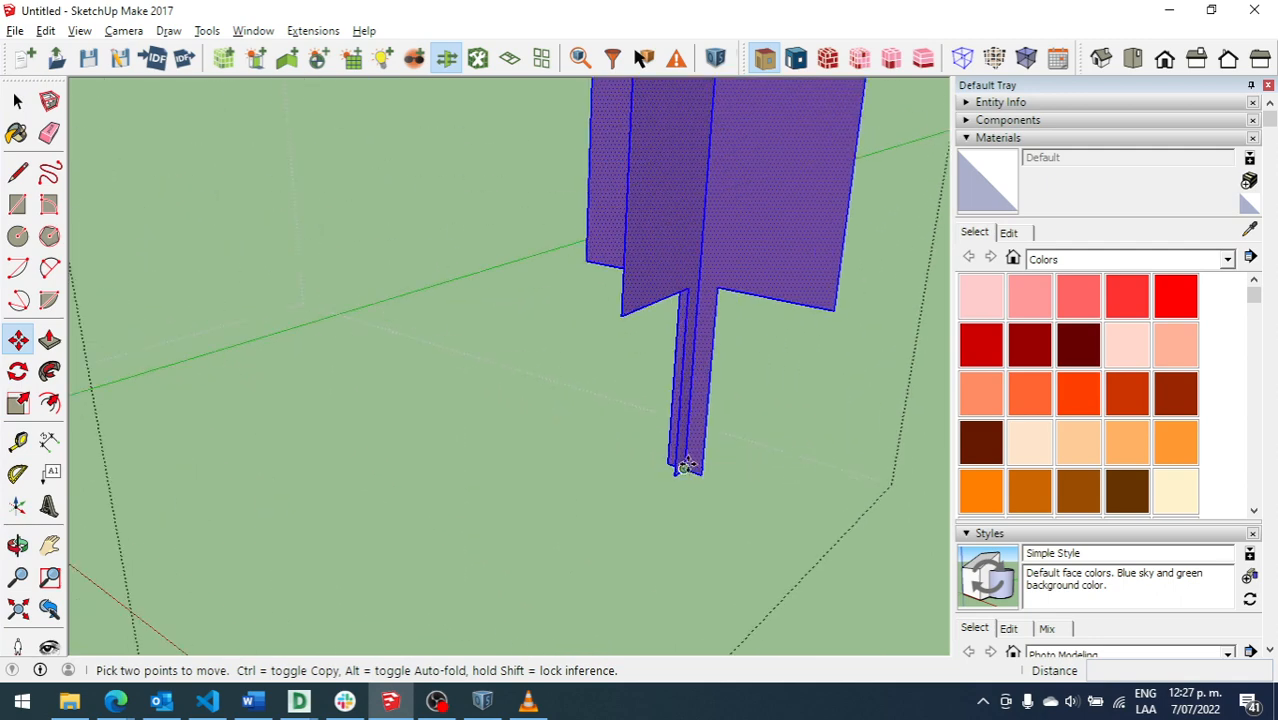
click(686, 468)
scroll(734, 463, down, 10)
key(ctrl)
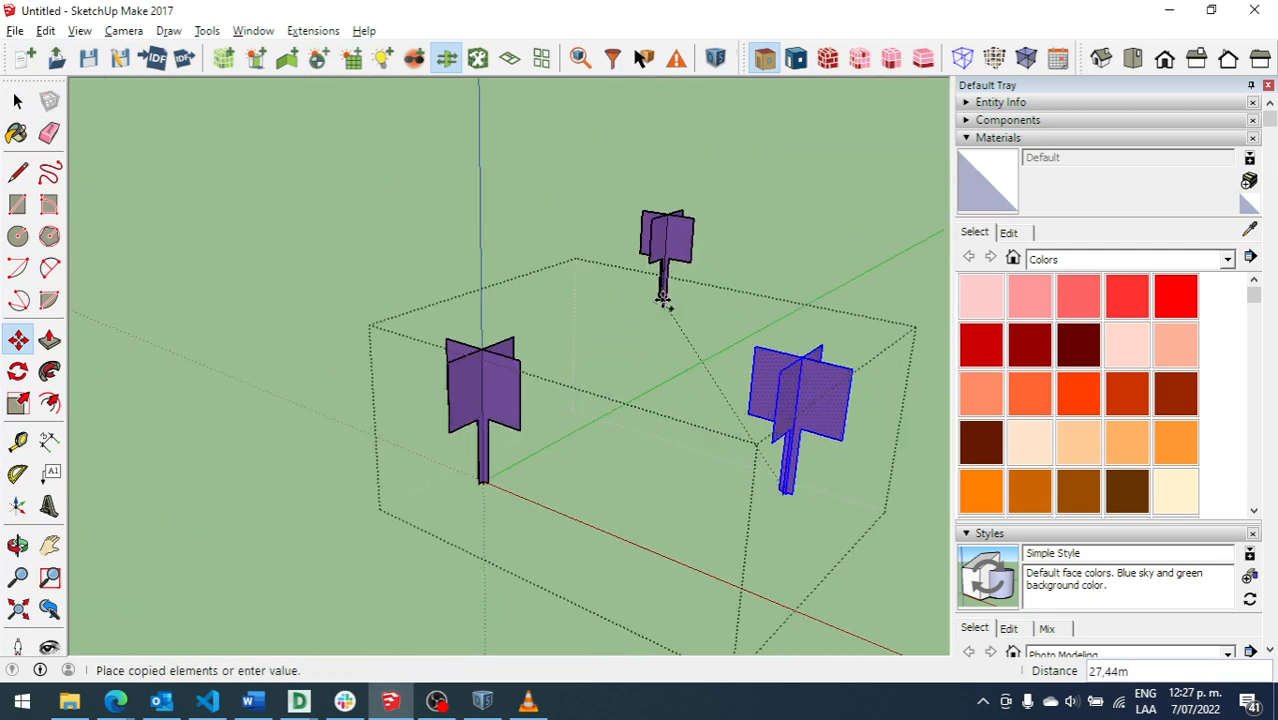
click(663, 312)
scroll(707, 482, down, 4)
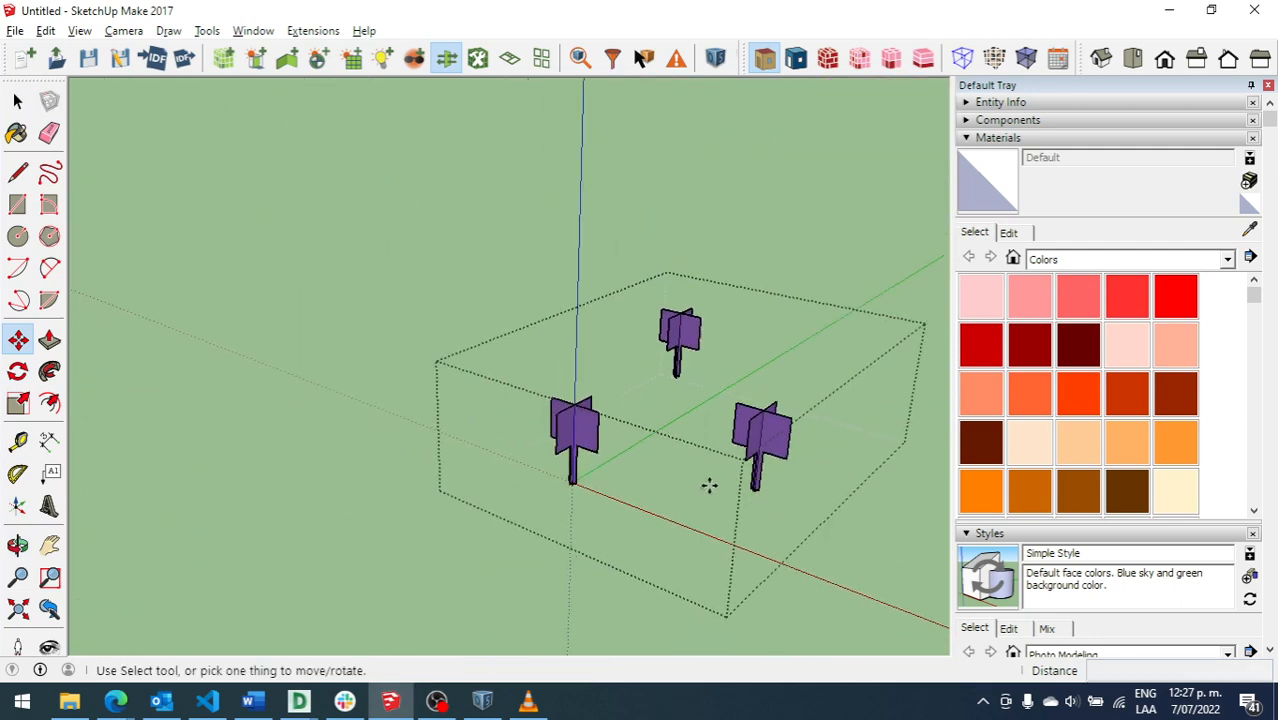
Step: Close the shading group that holds the three crossed shading objects, ending its editing
click(17, 545)
drag(452, 460, 756, 559)
scroll(345, 320, up, 2)
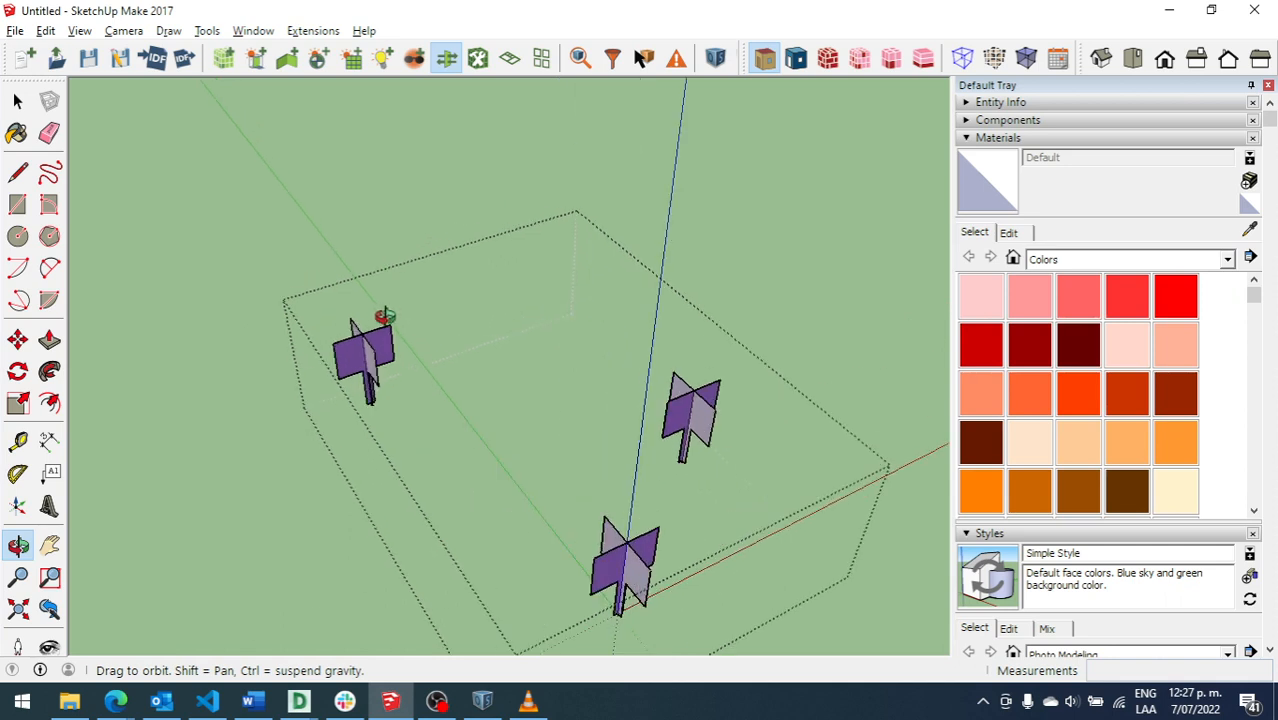
key(m)
scroll(639, 215, down, 1)
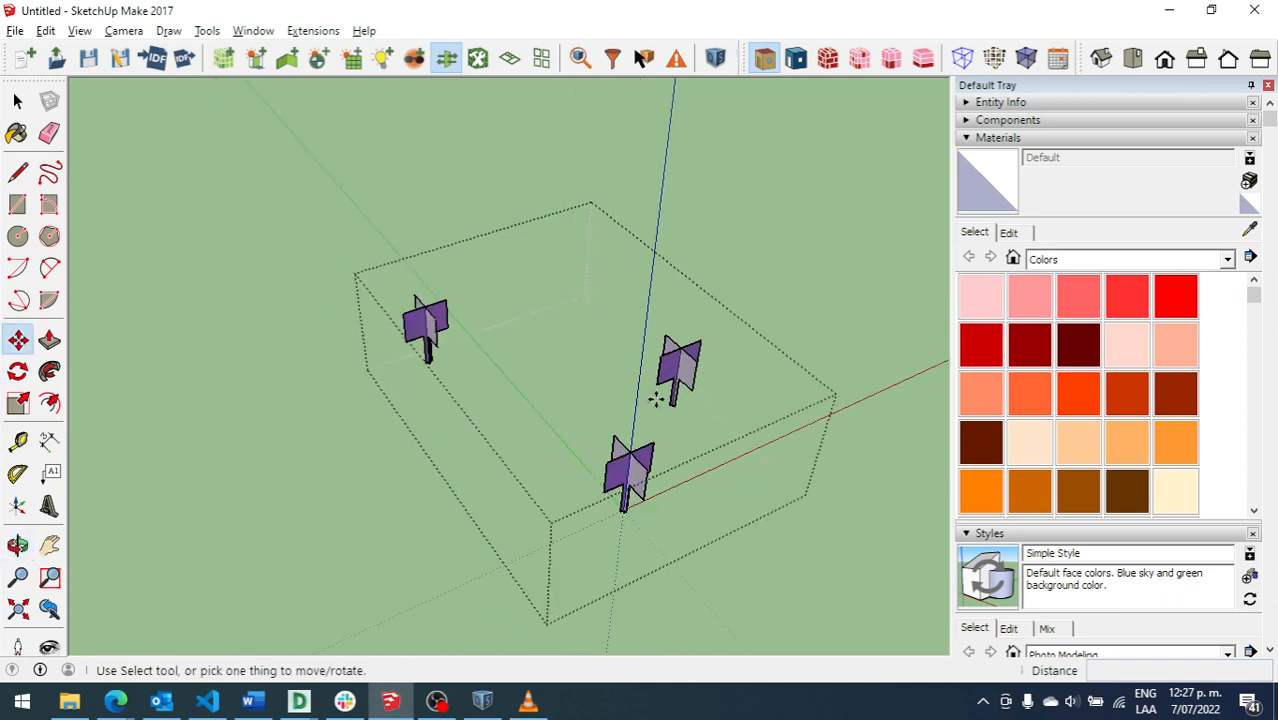
scroll(577, 290, down, 1)
click(17, 101)
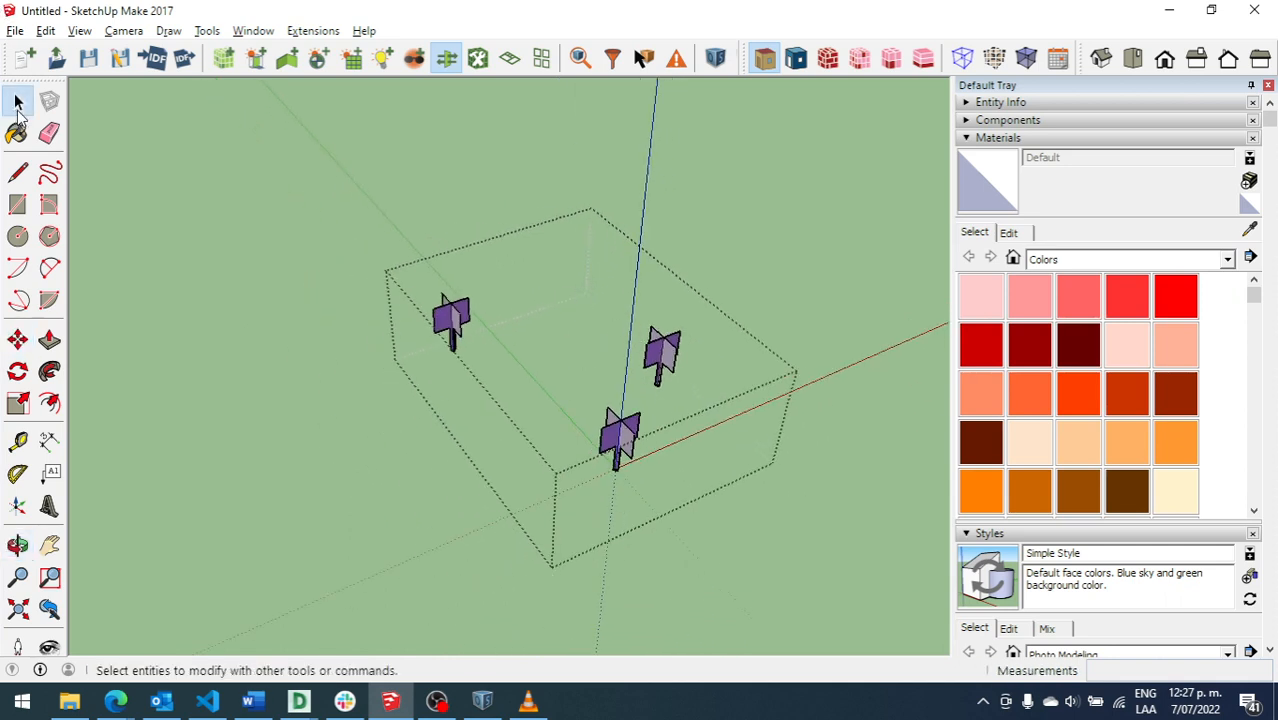
click(360, 323)
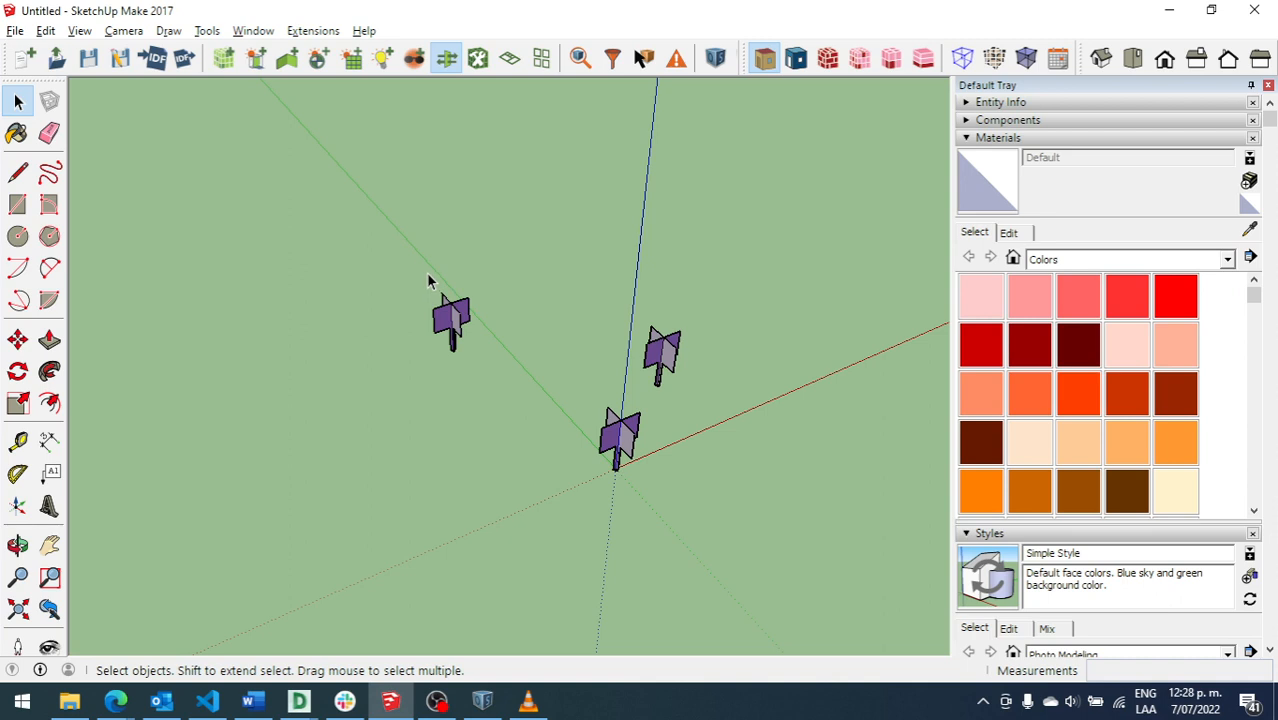
Step: Draw a rectangle about 23 m by 39 m on the ground beside the negative green axis
scroll(380, 170, down, 4)
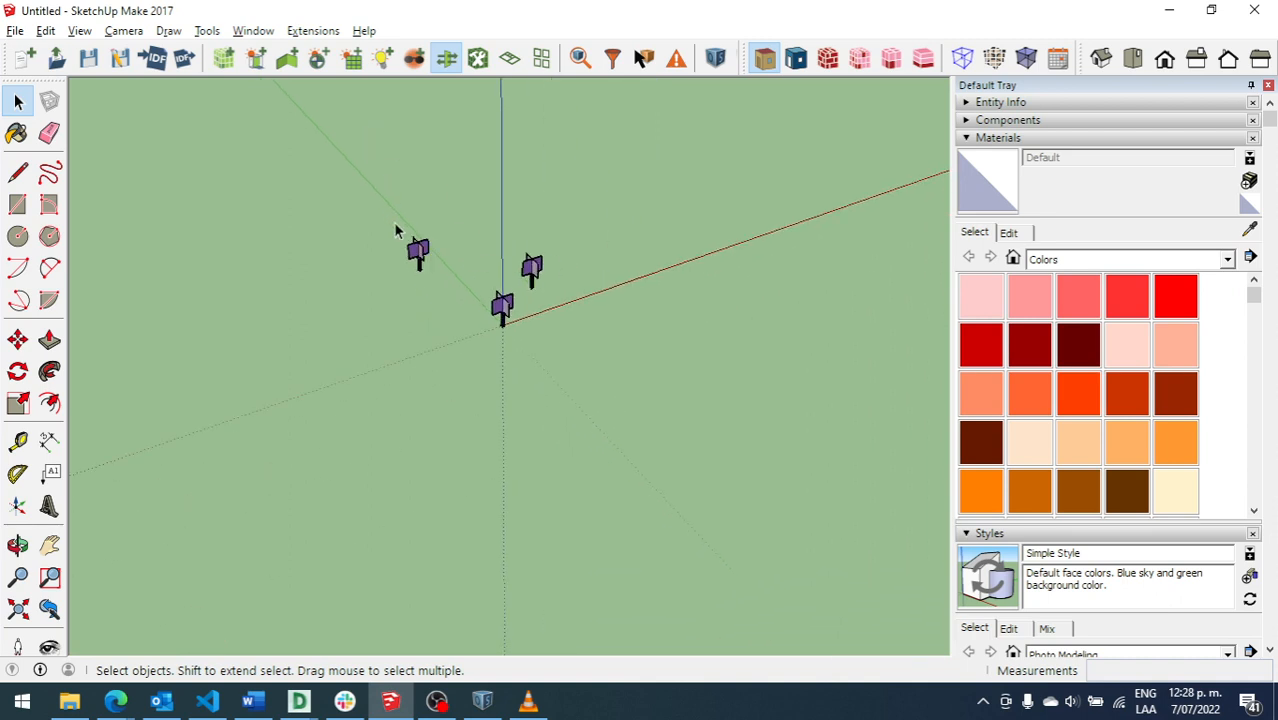
click(18, 204)
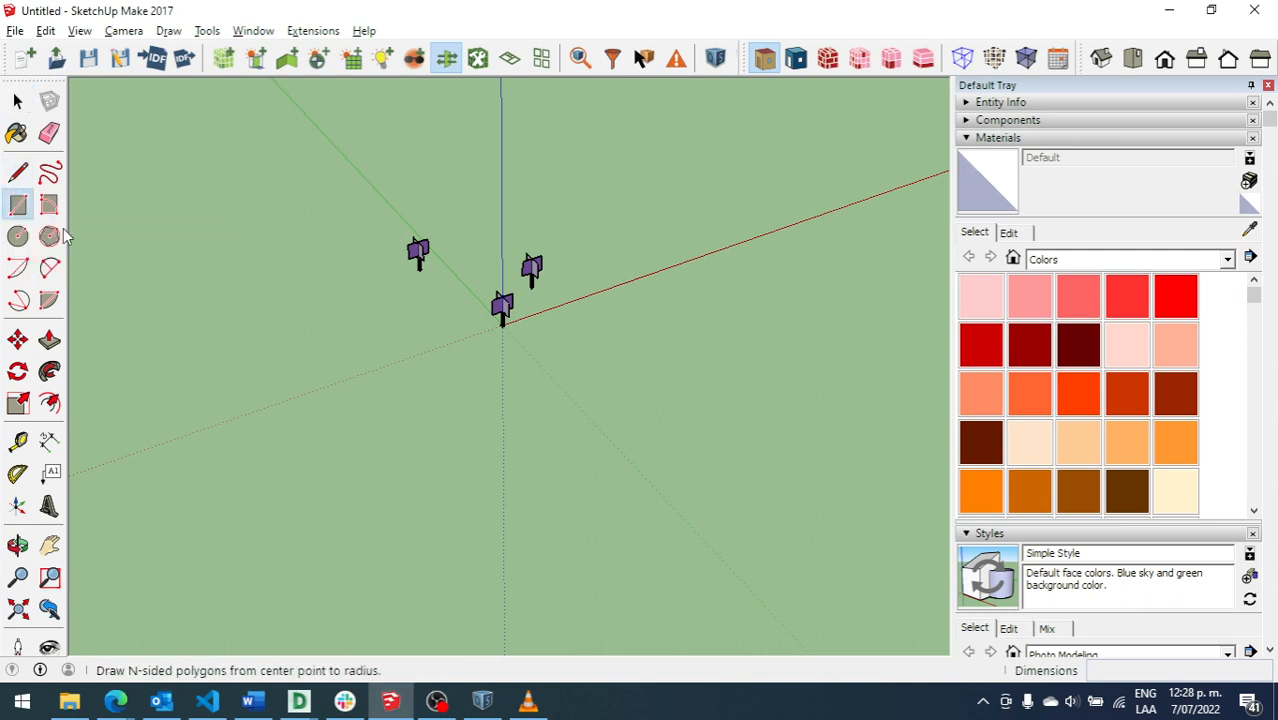
click(544, 380)
click(826, 484)
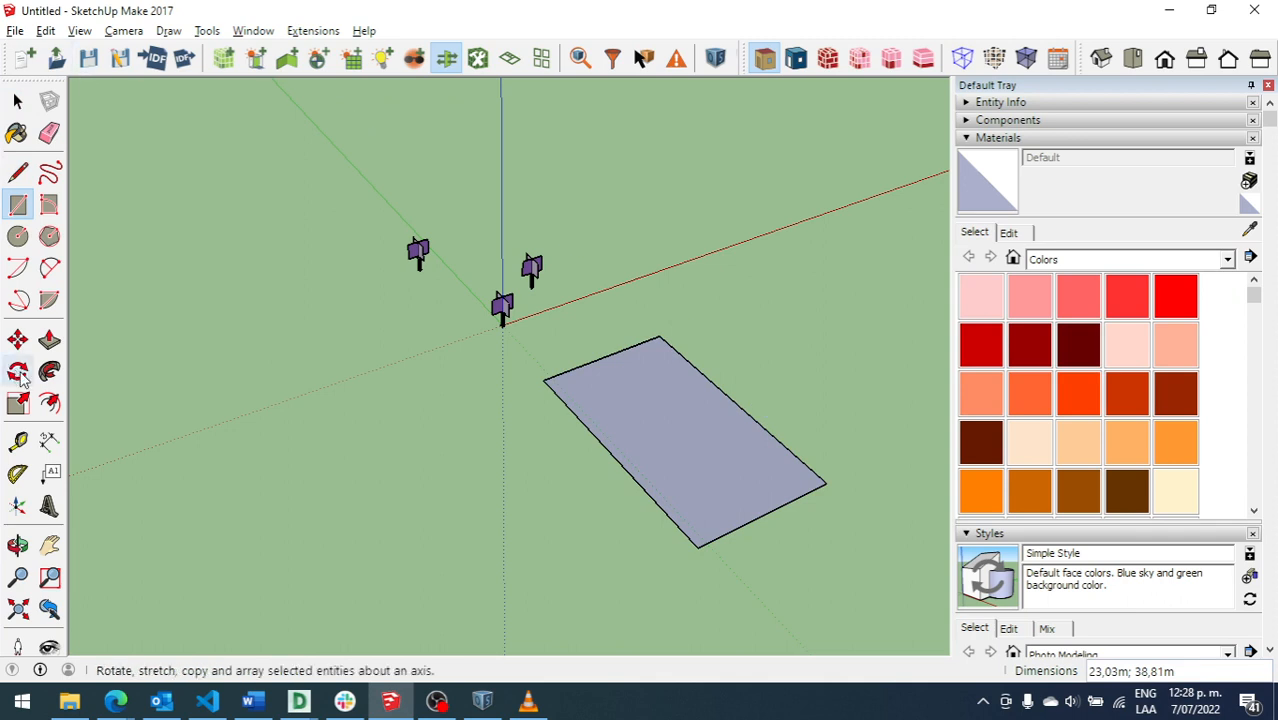
Step: Extrude the ground rectangle about 31.9 m upward, and lower the block's top face by about 22.7 m
click(50, 341)
drag(685, 419, 672, 245)
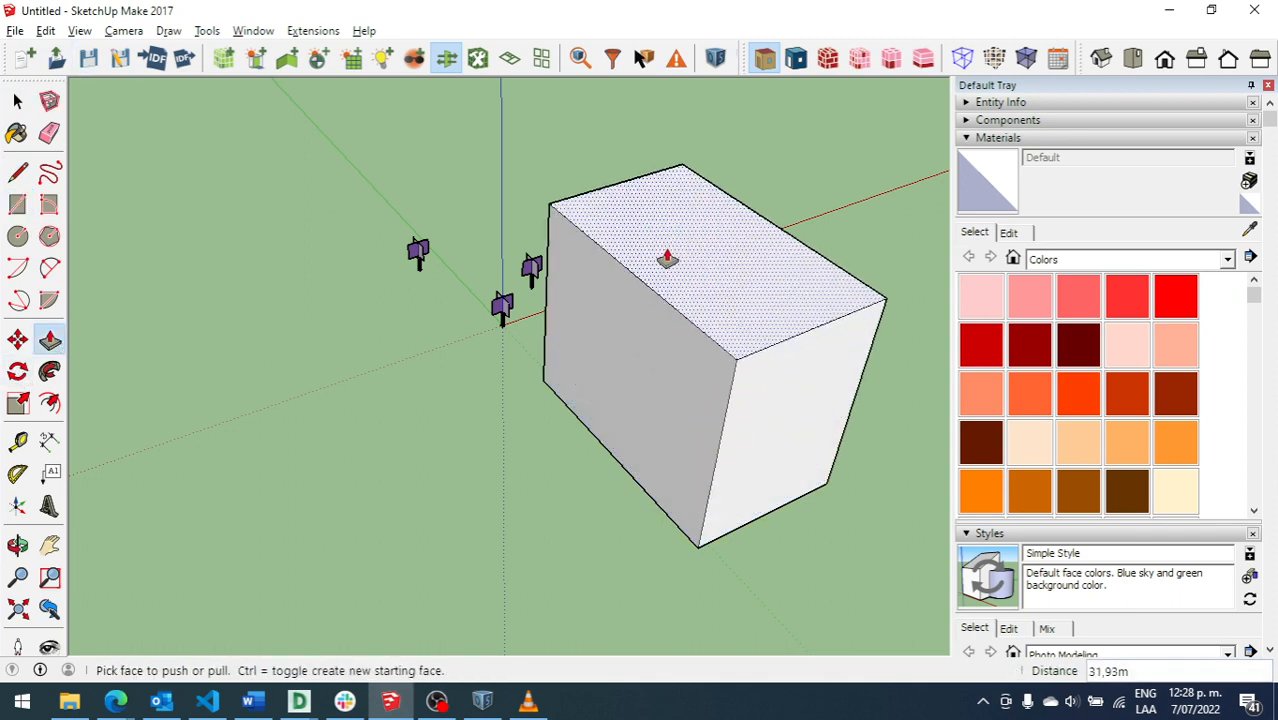
click(17, 101)
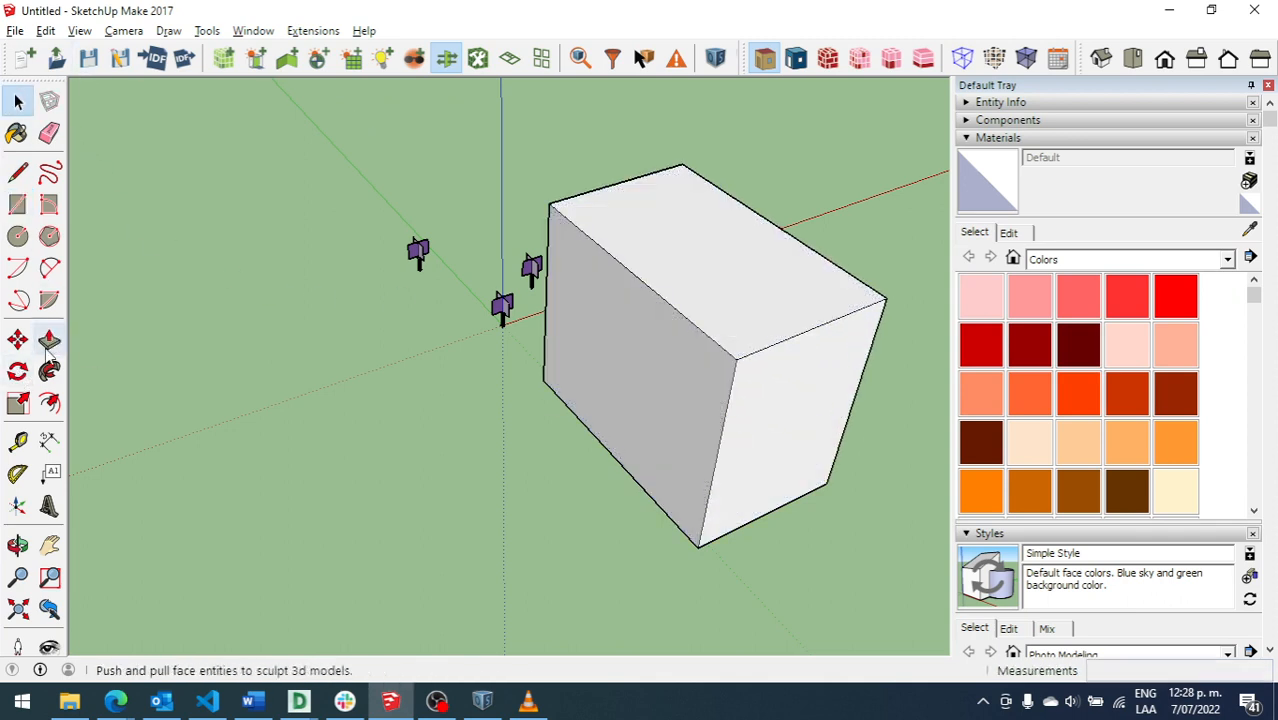
click(50, 341)
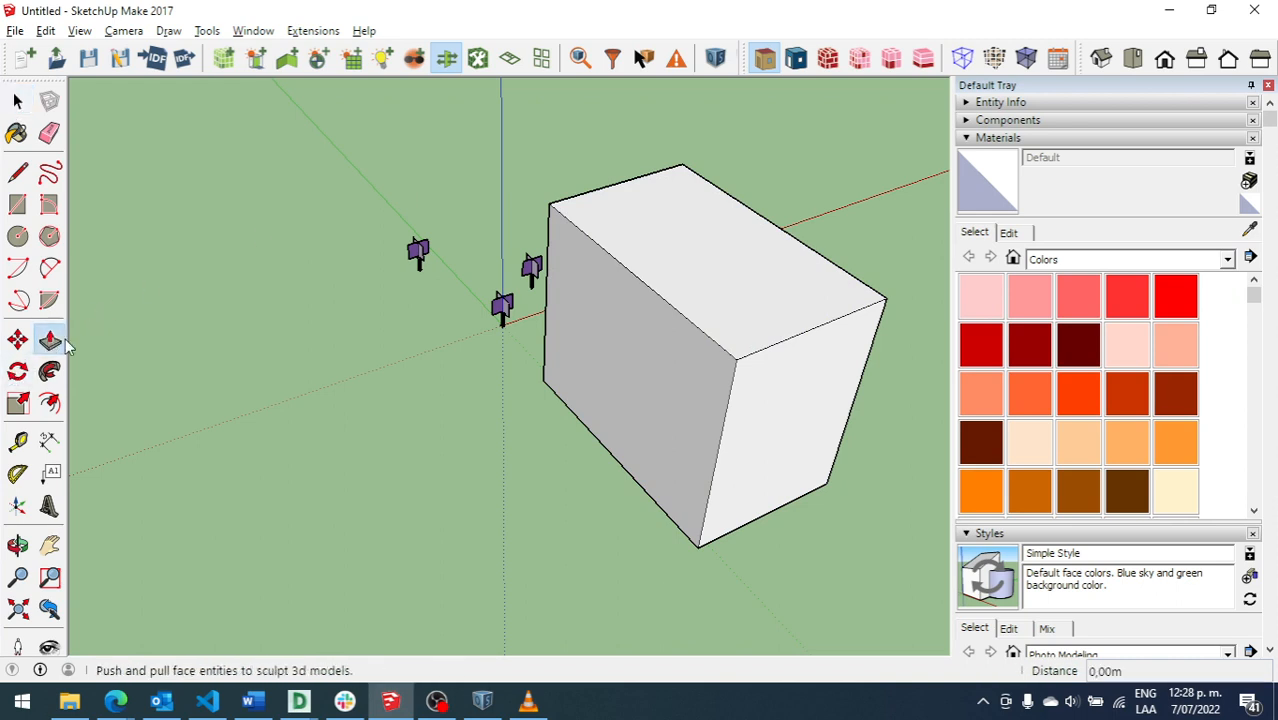
drag(663, 243, 642, 372)
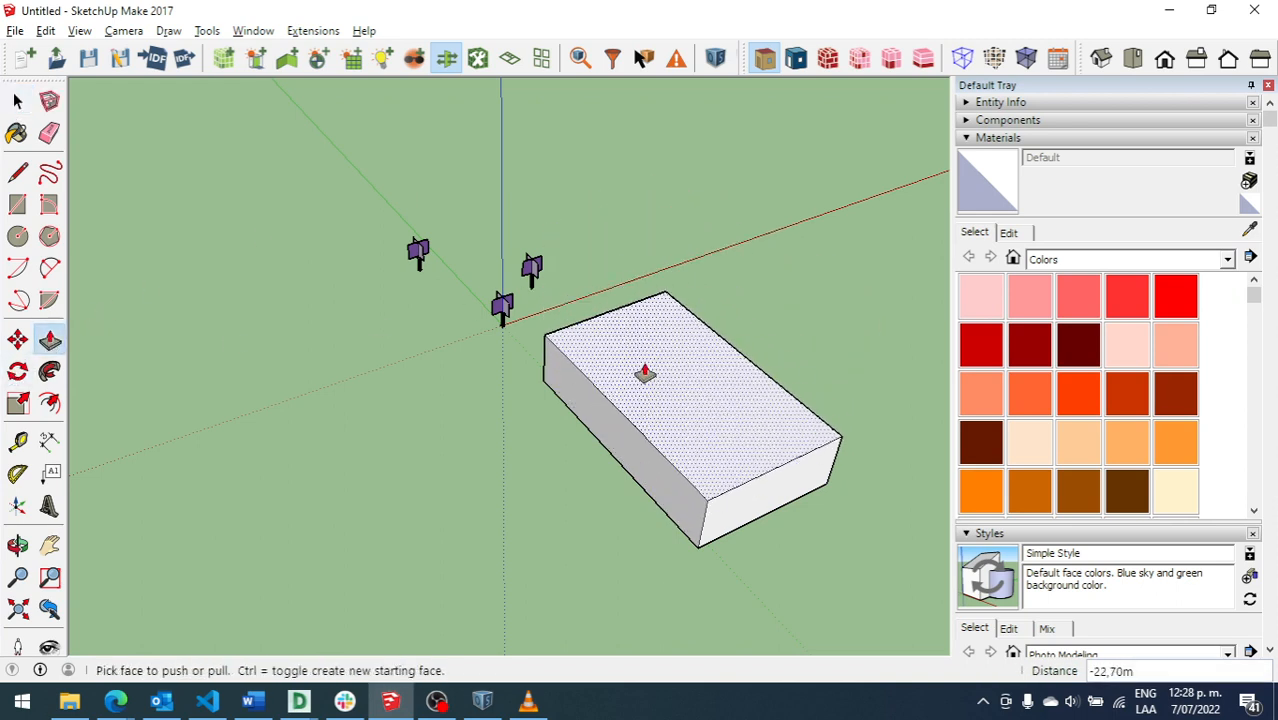
Step: Examine the block and the three shading objects from above and from several sides
click(17, 543)
drag(659, 425, 539, 608)
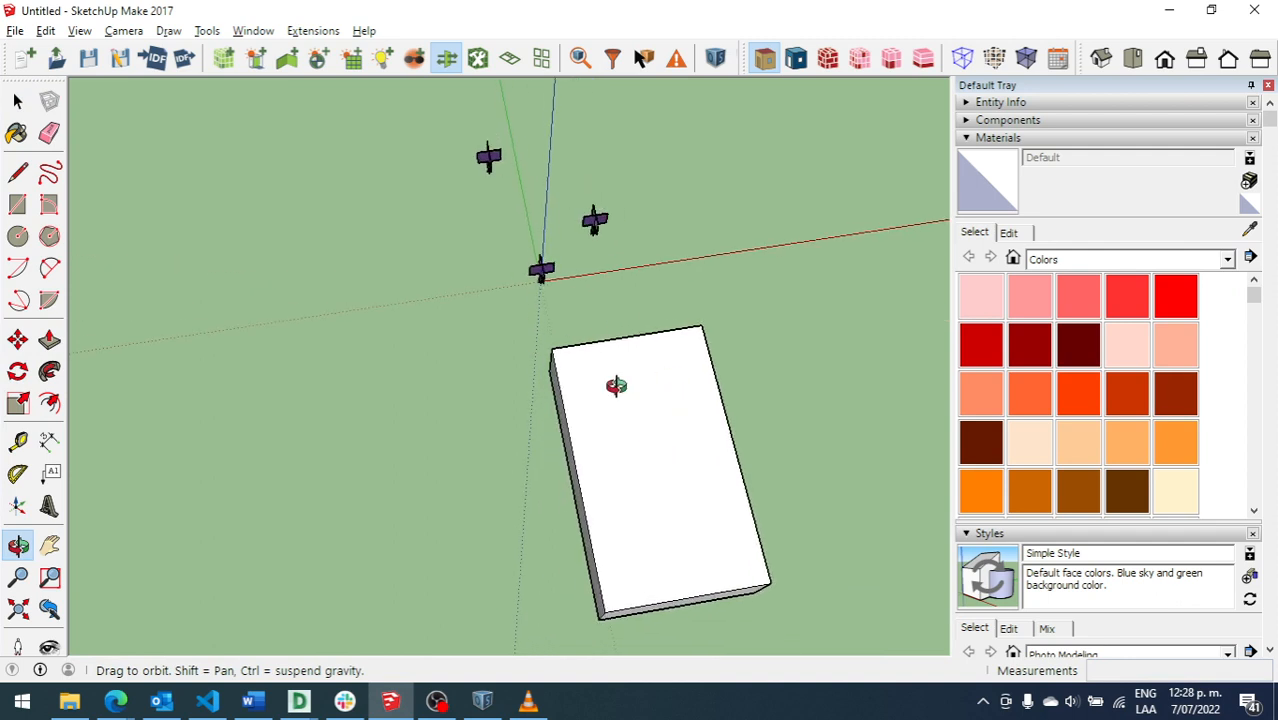
drag(579, 385, 533, 300)
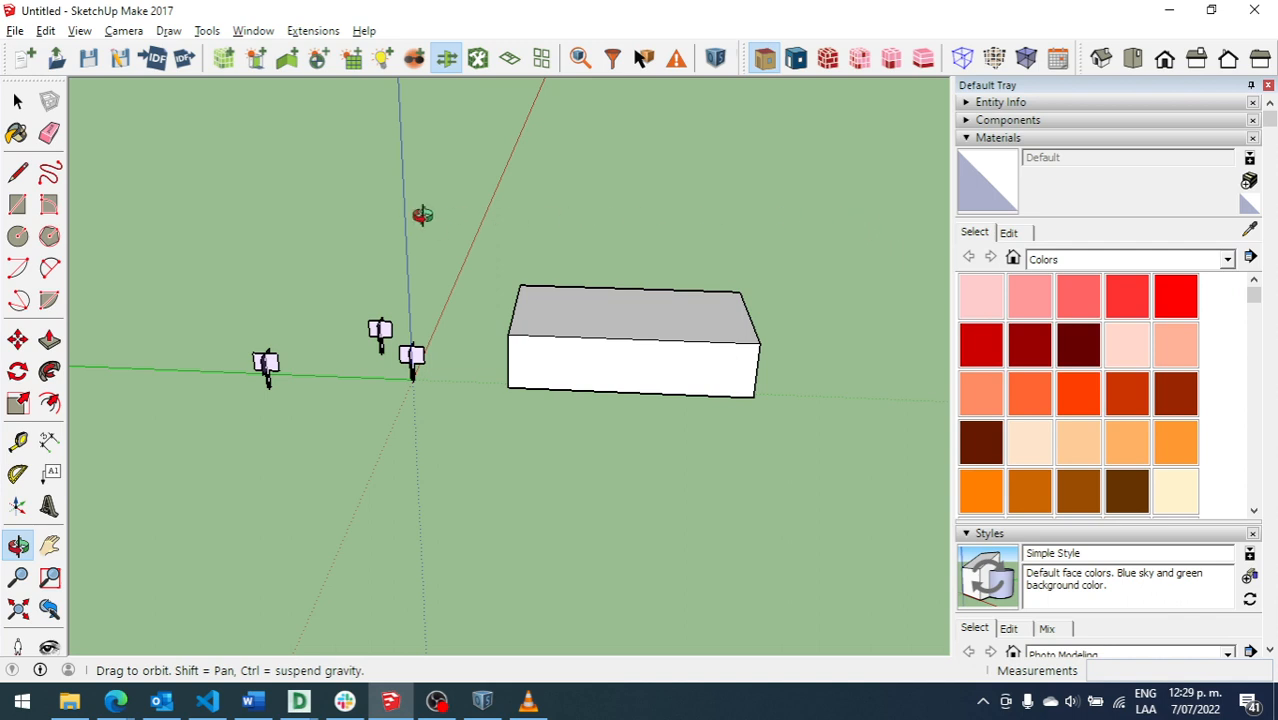
drag(719, 194, 294, 516)
drag(605, 442, 485, 177)
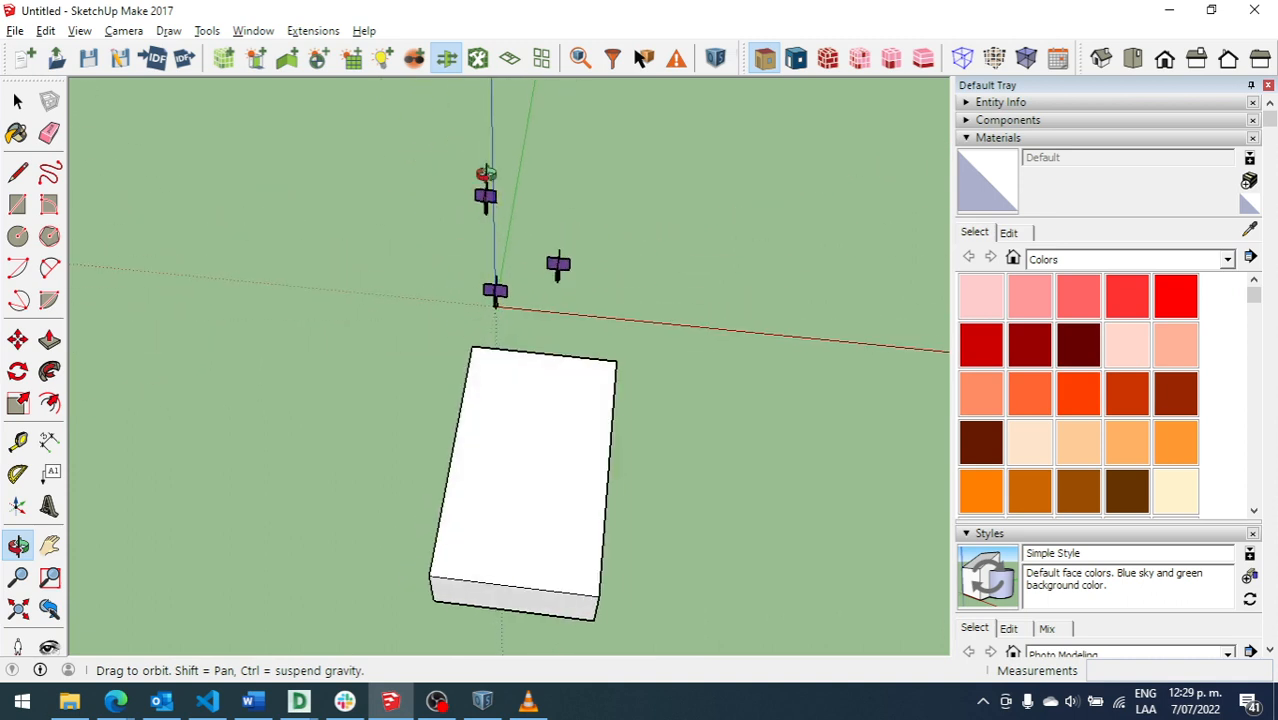
drag(558, 262, 528, 451)
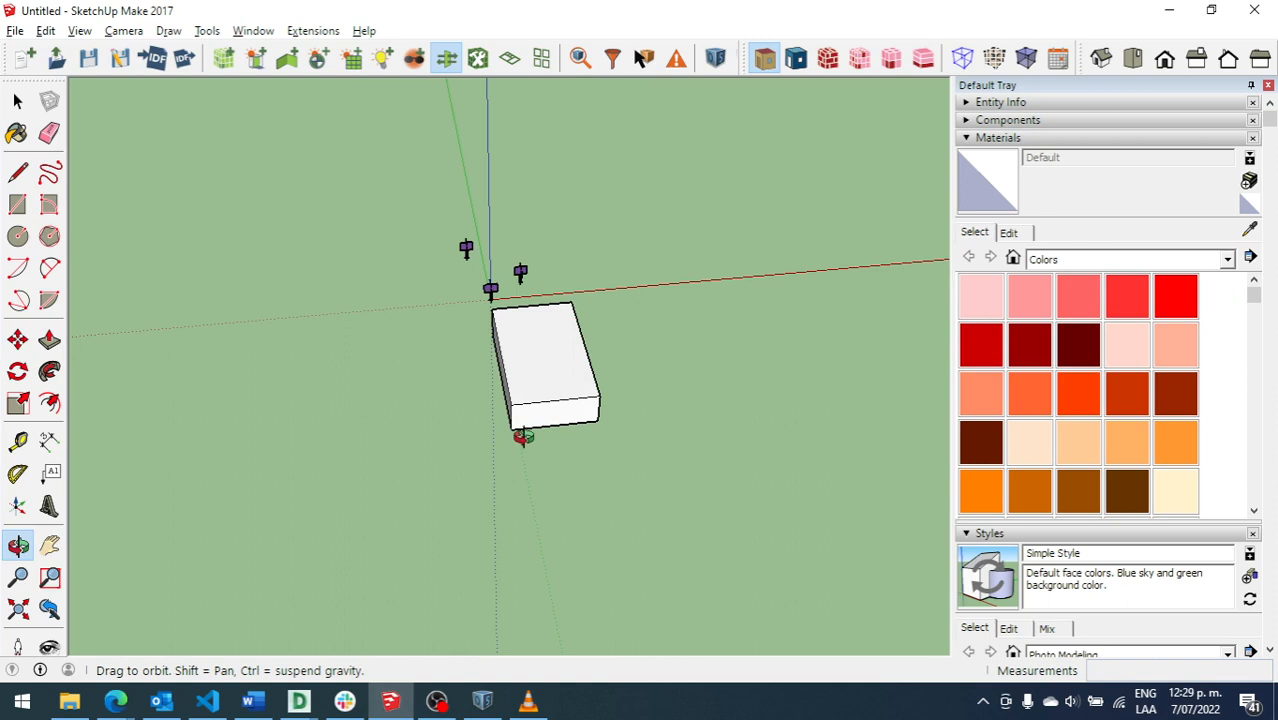
drag(522, 423, 468, 494)
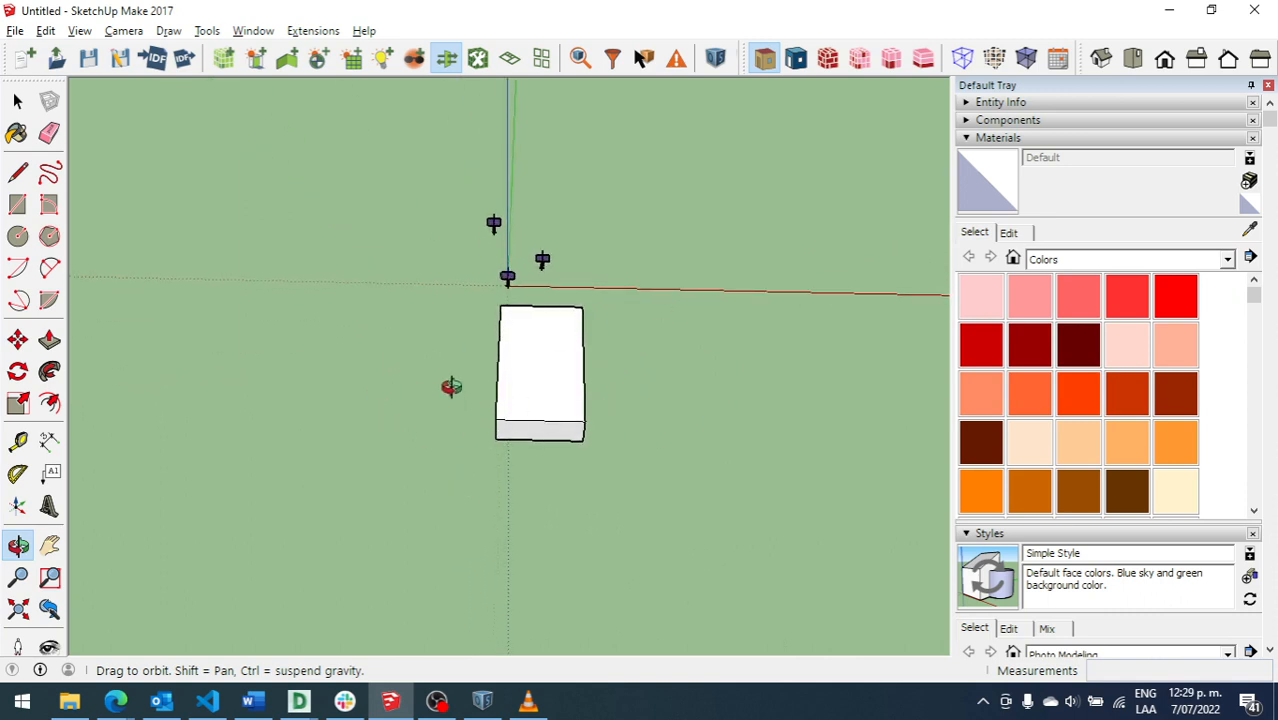
drag(414, 423, 594, 270)
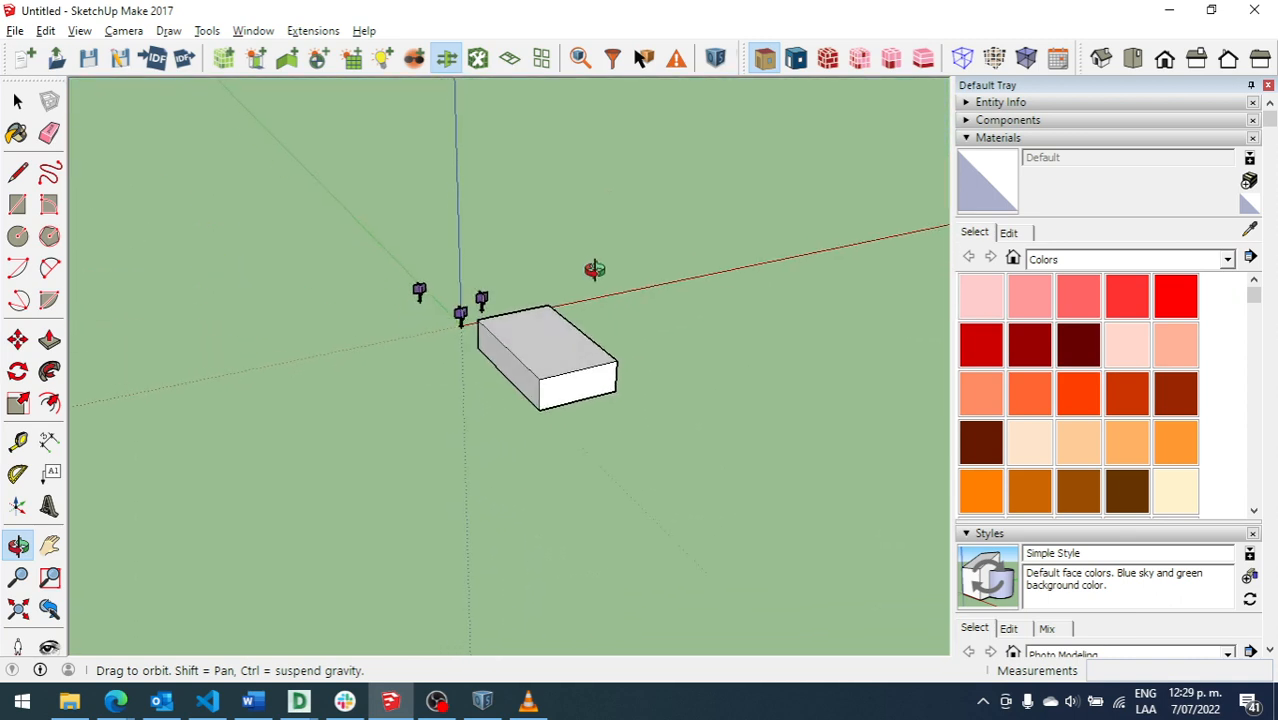
scroll(470, 378, up, 3)
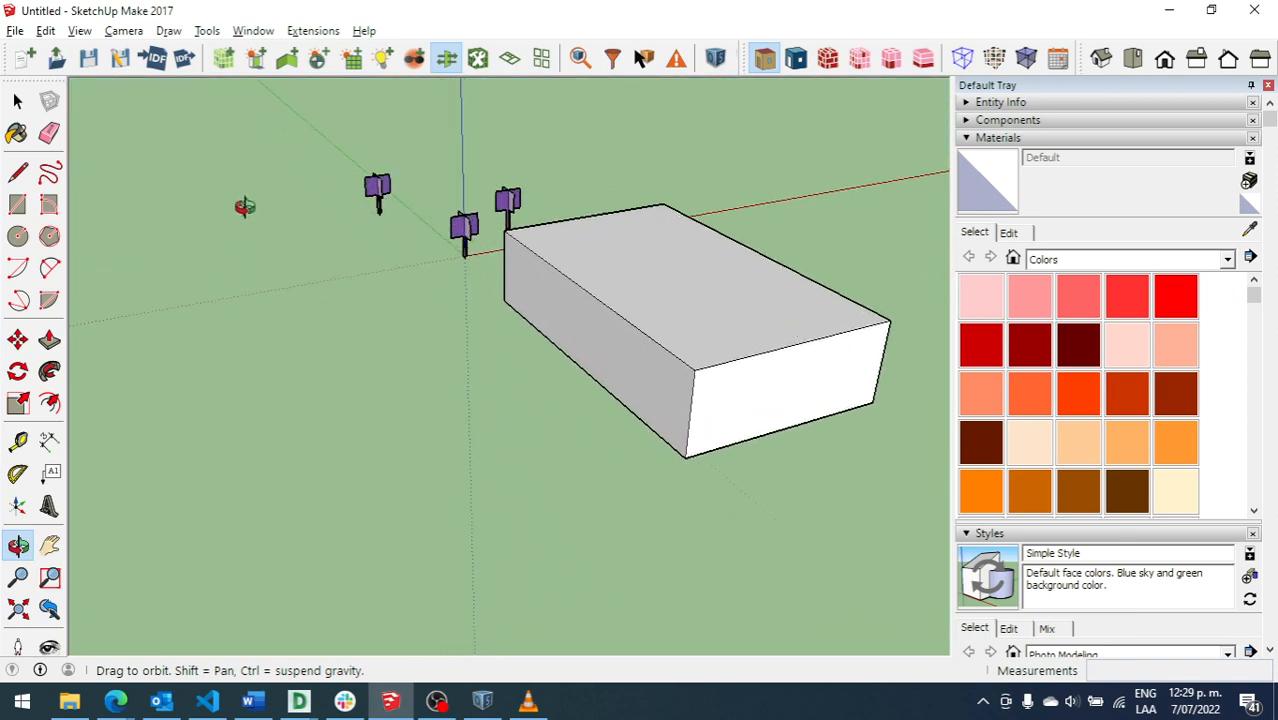
Step: Draw a 5 m line outward along the red axis from the block's long bottom edge, and a short vertical line up from its end
key(p)
click(18, 101)
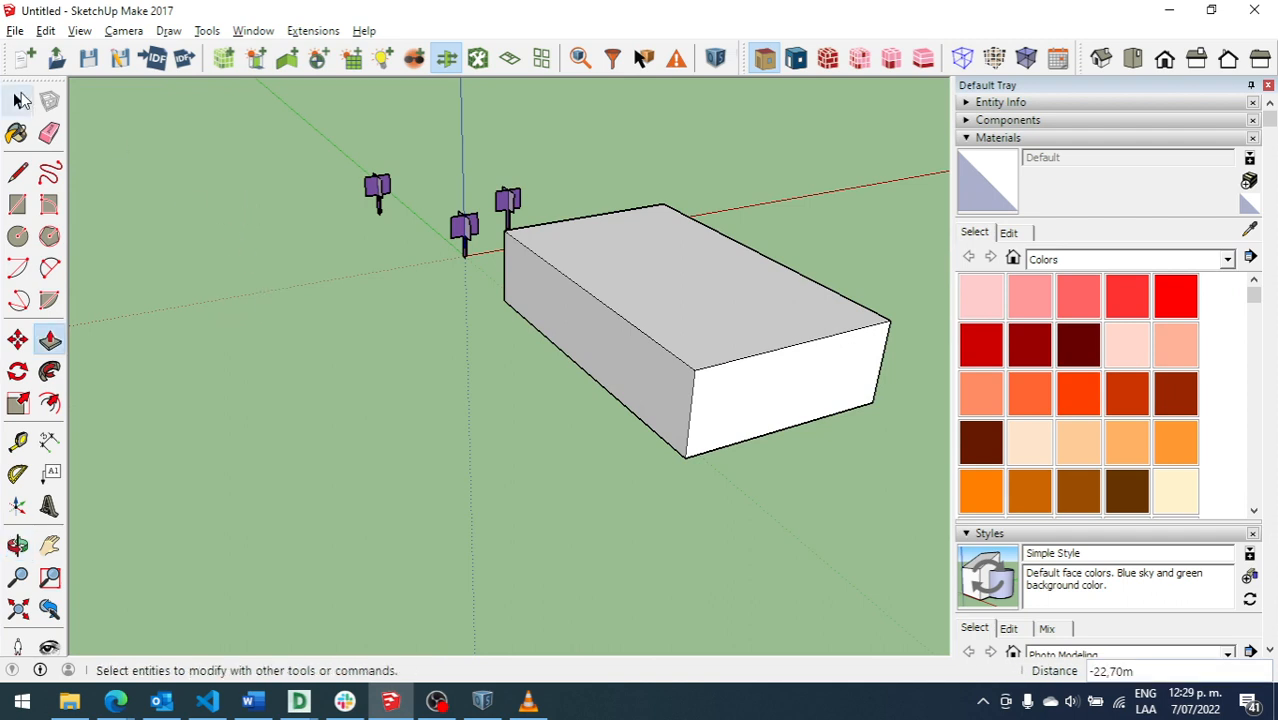
click(18, 173)
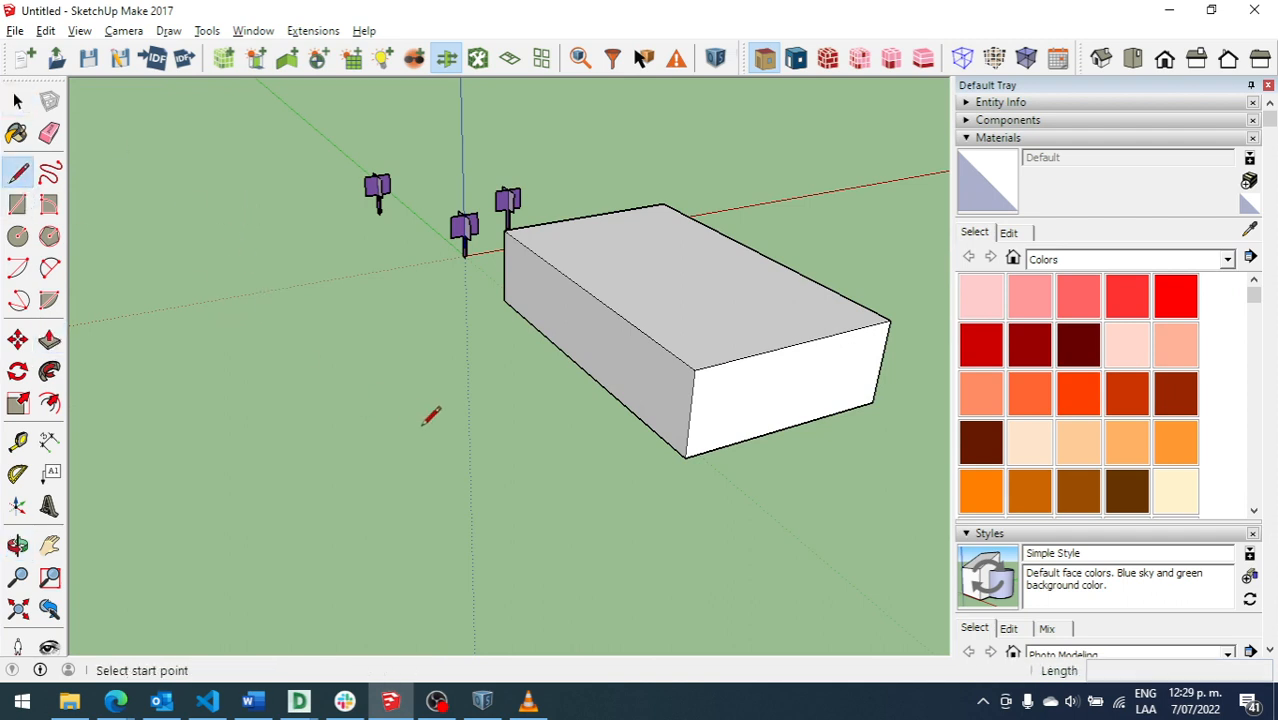
click(579, 367)
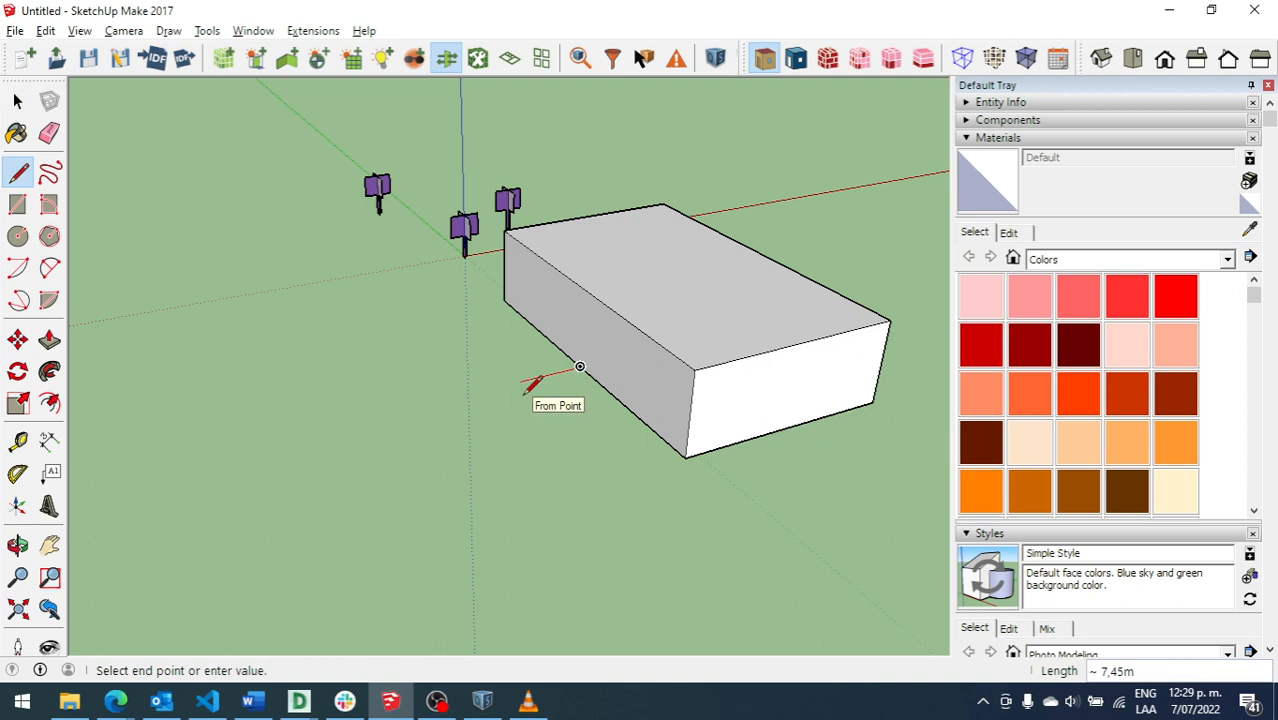
scroll(526, 378, up, 5)
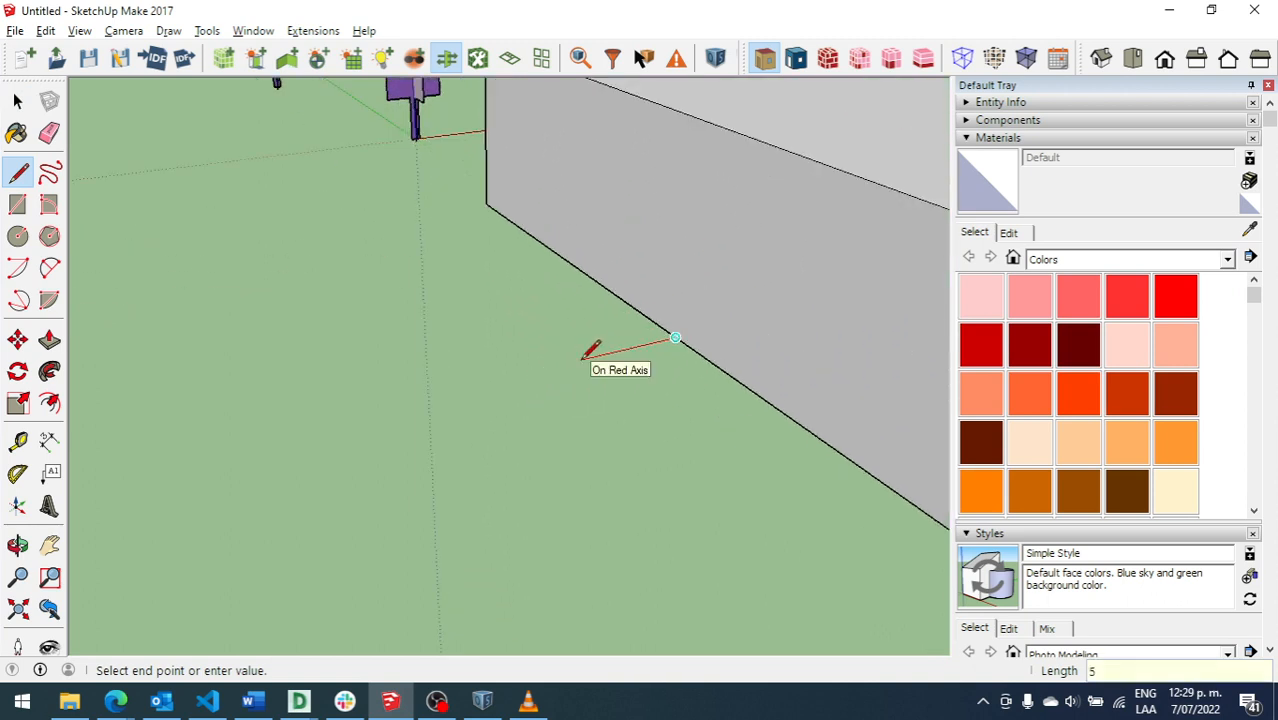
key(Return)
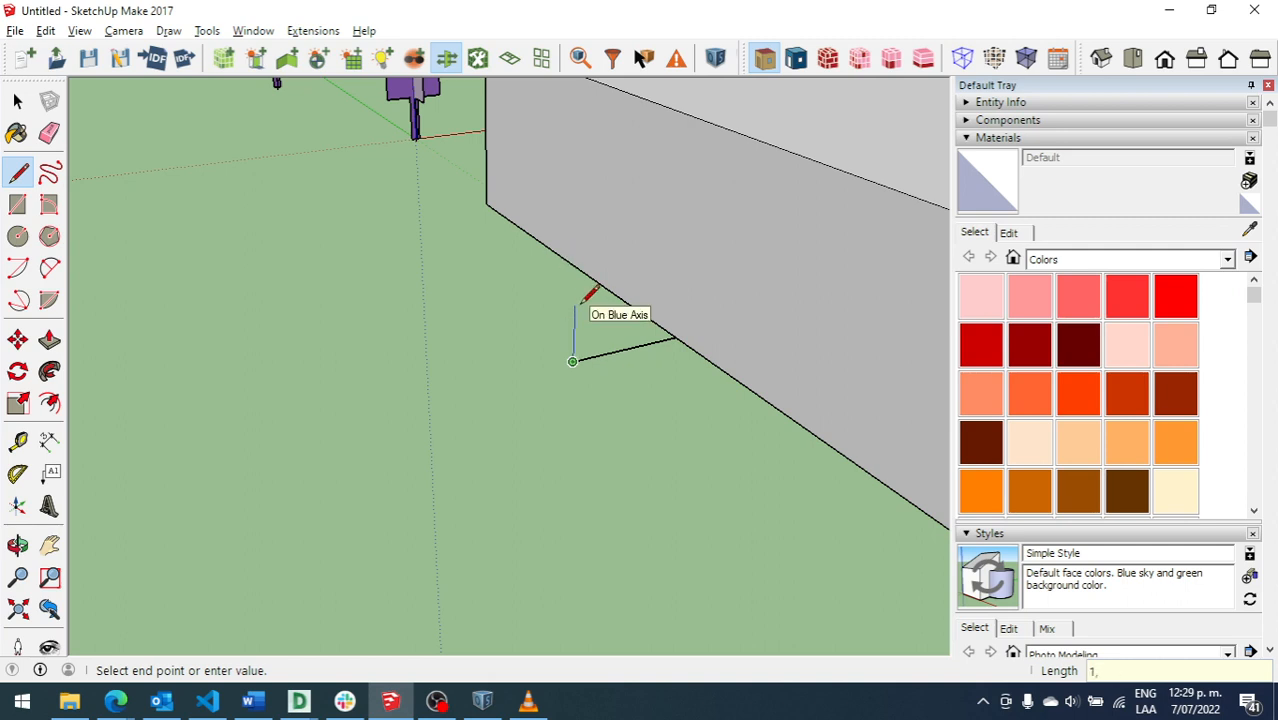
scroll(580, 301, down, 6)
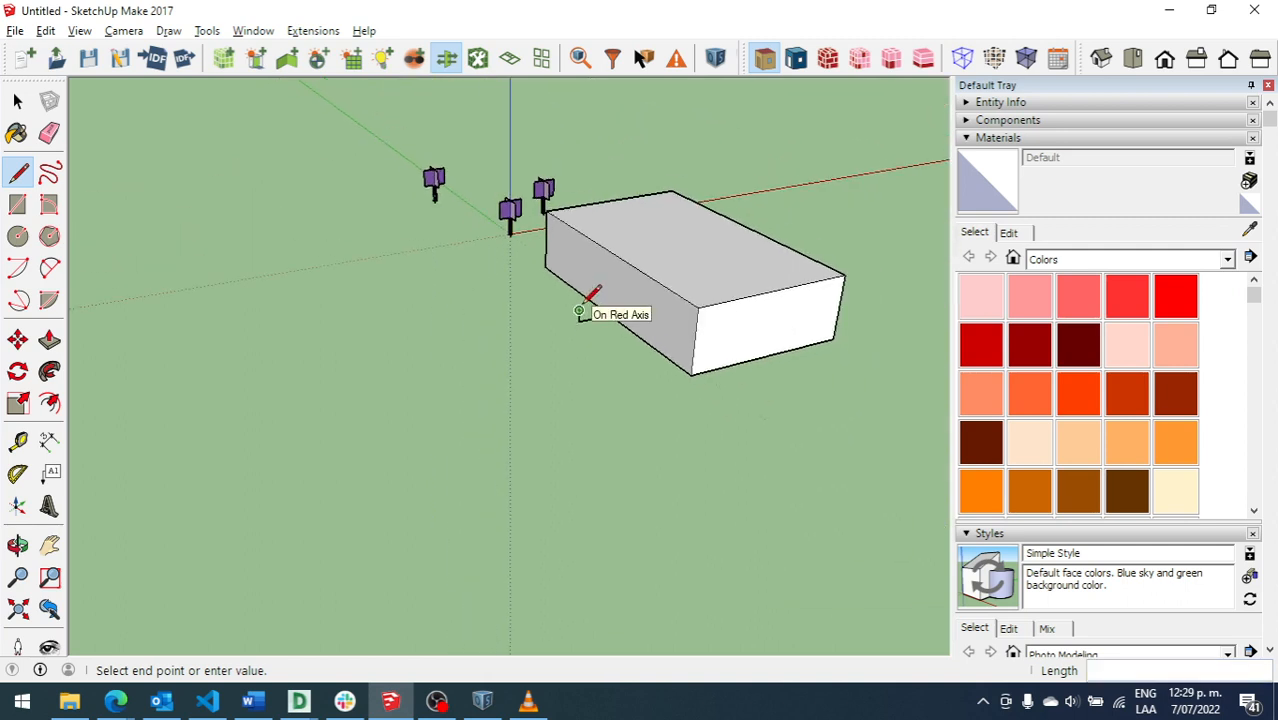
key(Escape)
scroll(579, 311, up, 3)
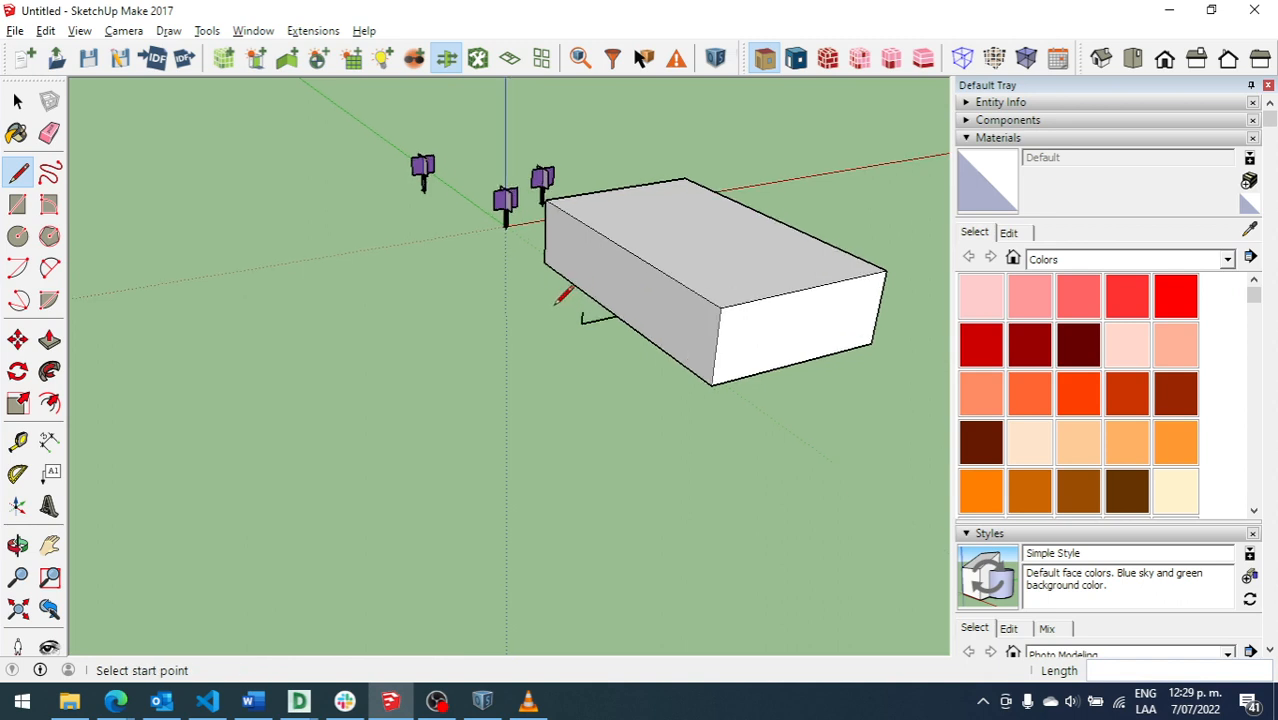
Step: Close the small triangle with a sloping line about 5.3 m long, and extend that slope outward by about 34 m
click(634, 318)
click(590, 313)
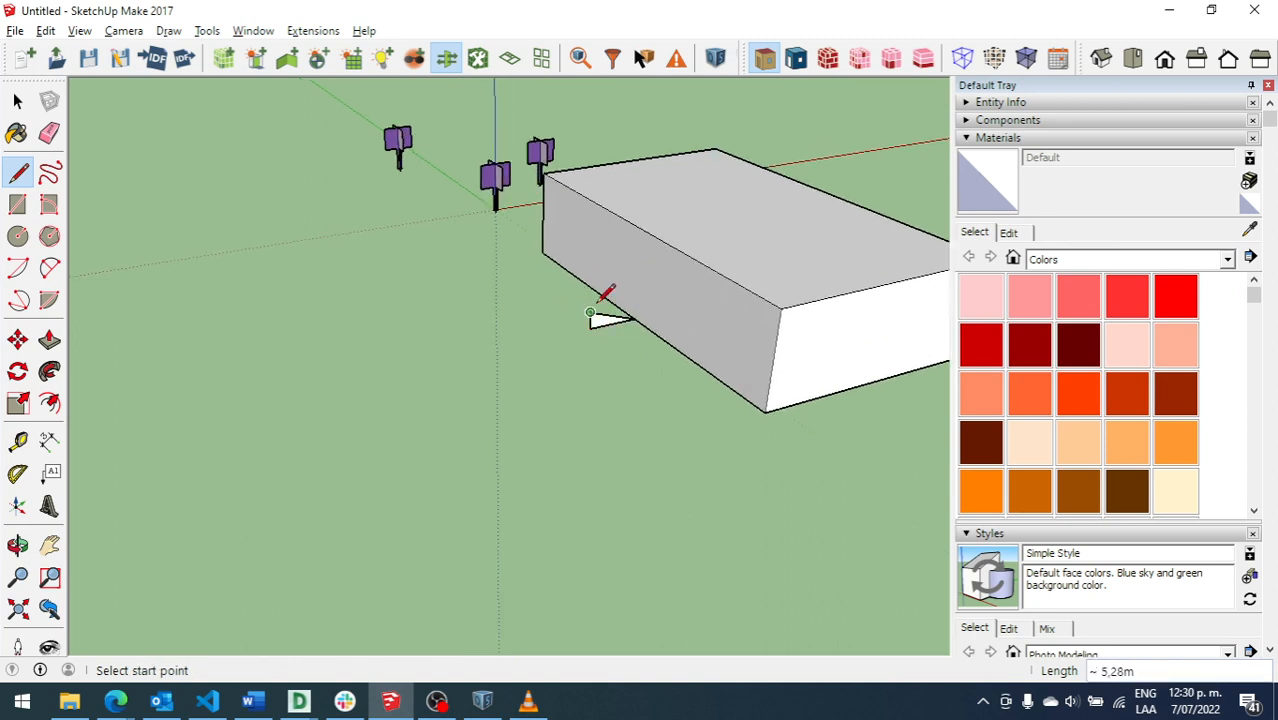
click(590, 313)
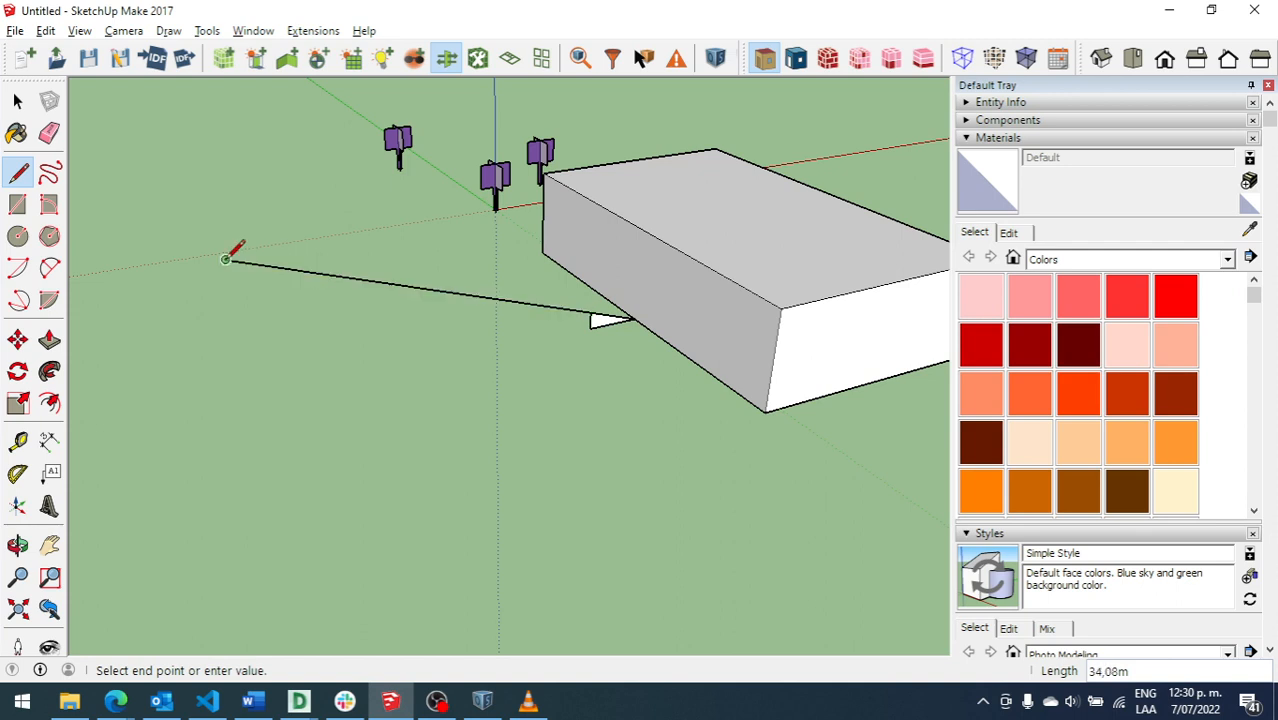
click(226, 259)
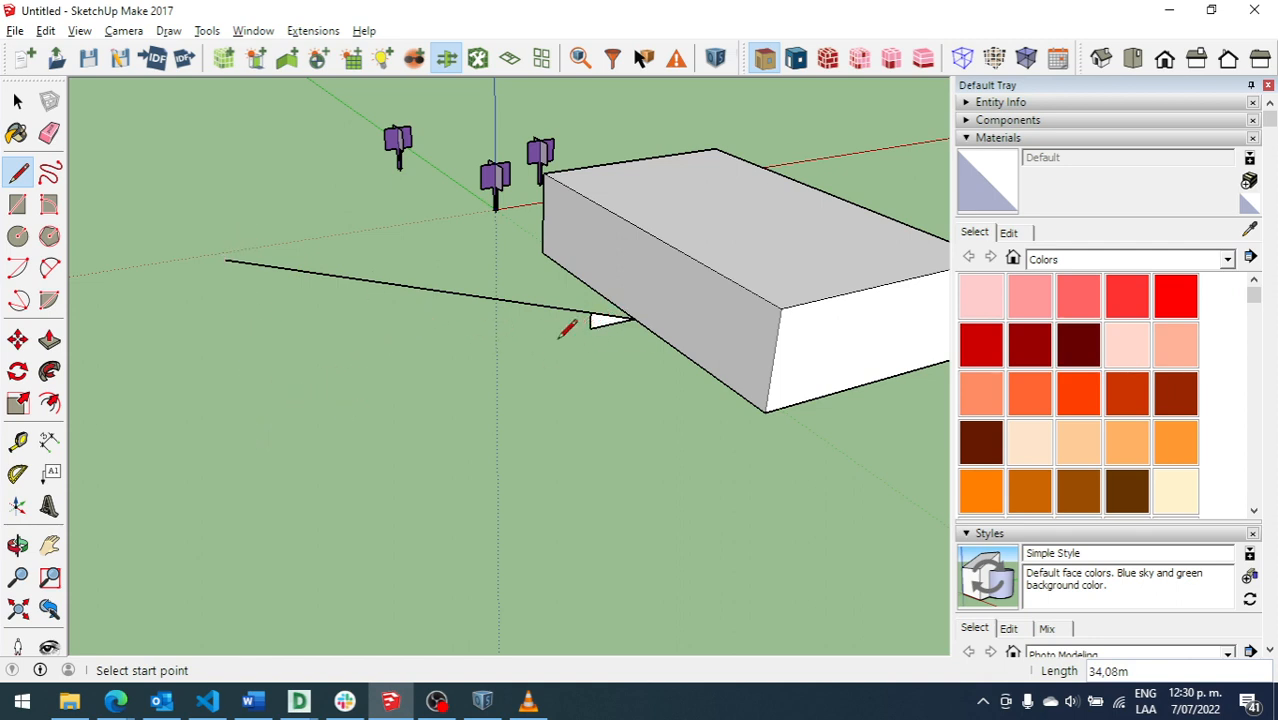
Step: Extend the triangle's base line outward along the ground, and outline a narrow upright strip about 10 m tall at its far end
click(590, 327)
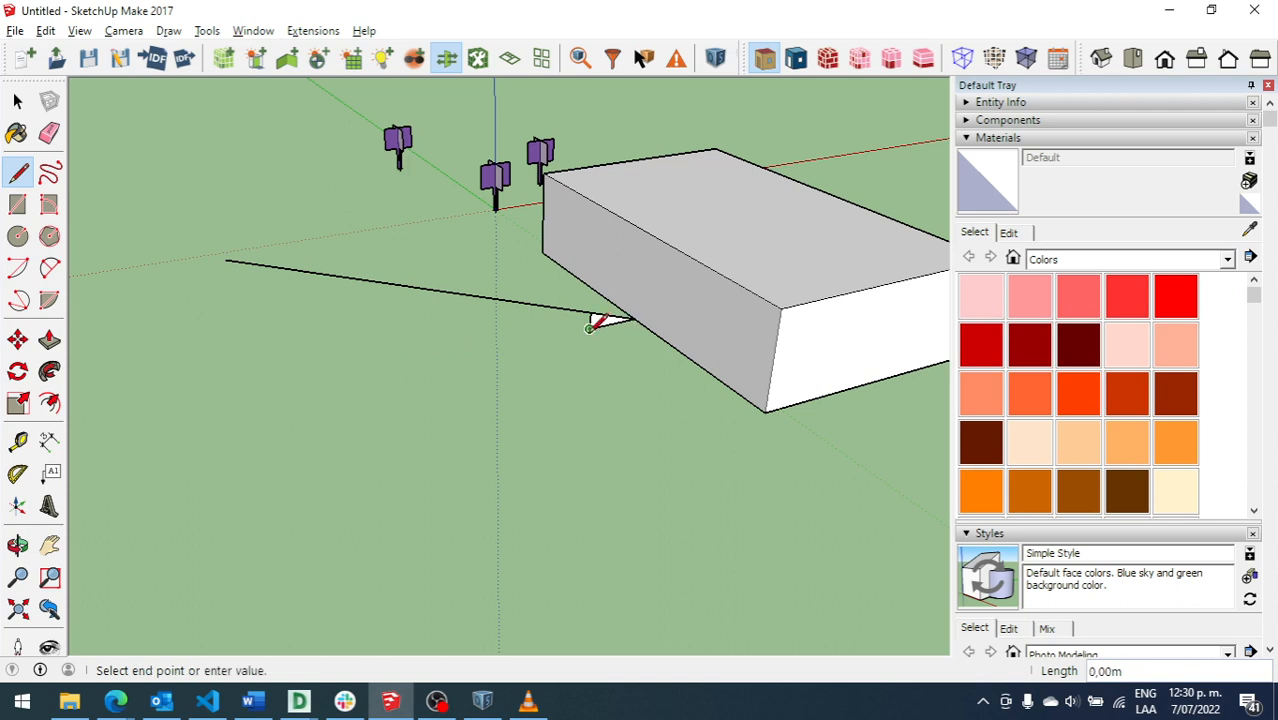
click(248, 403)
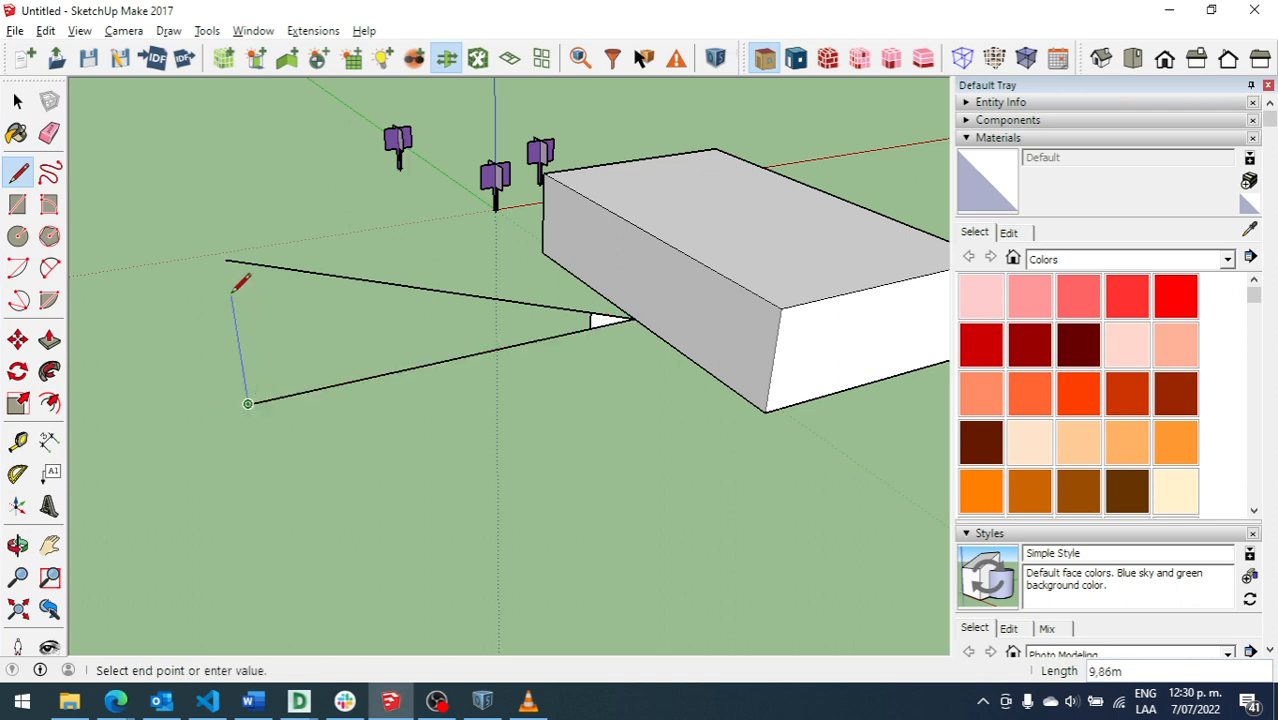
click(231, 292)
click(253, 288)
click(268, 400)
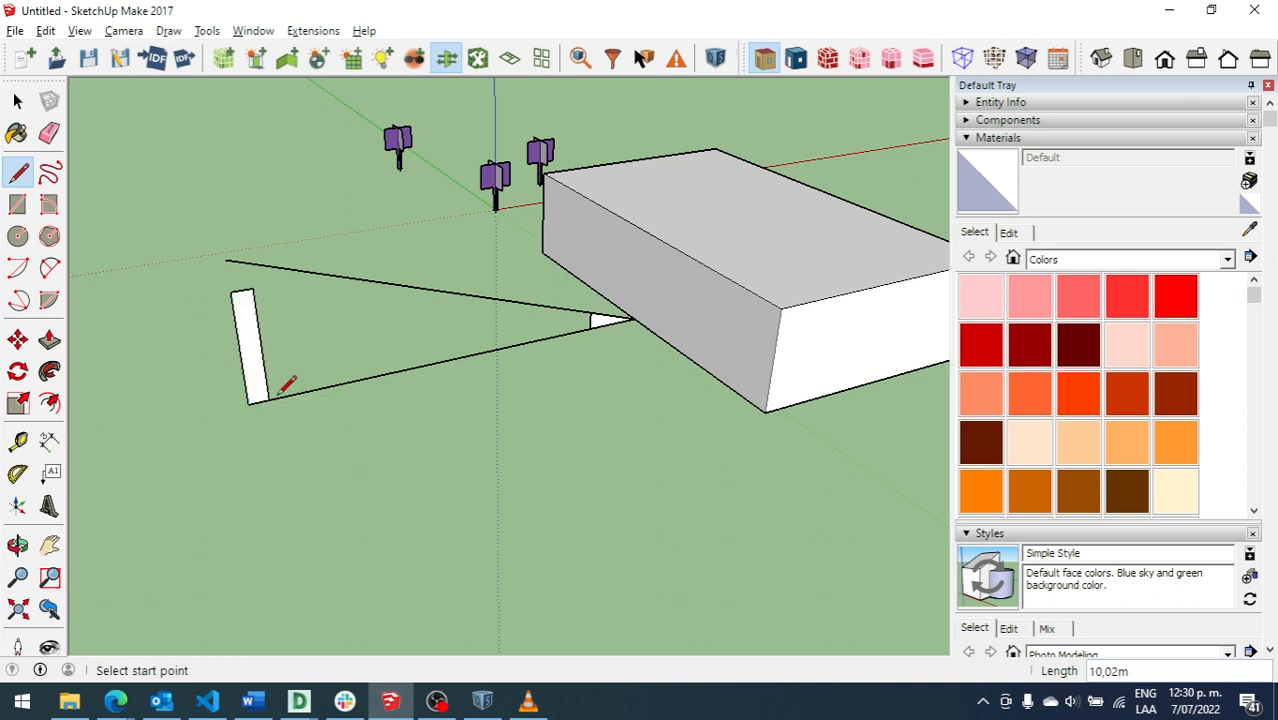
Step: Measure the height of the upright strip along its outer edge
key(t)
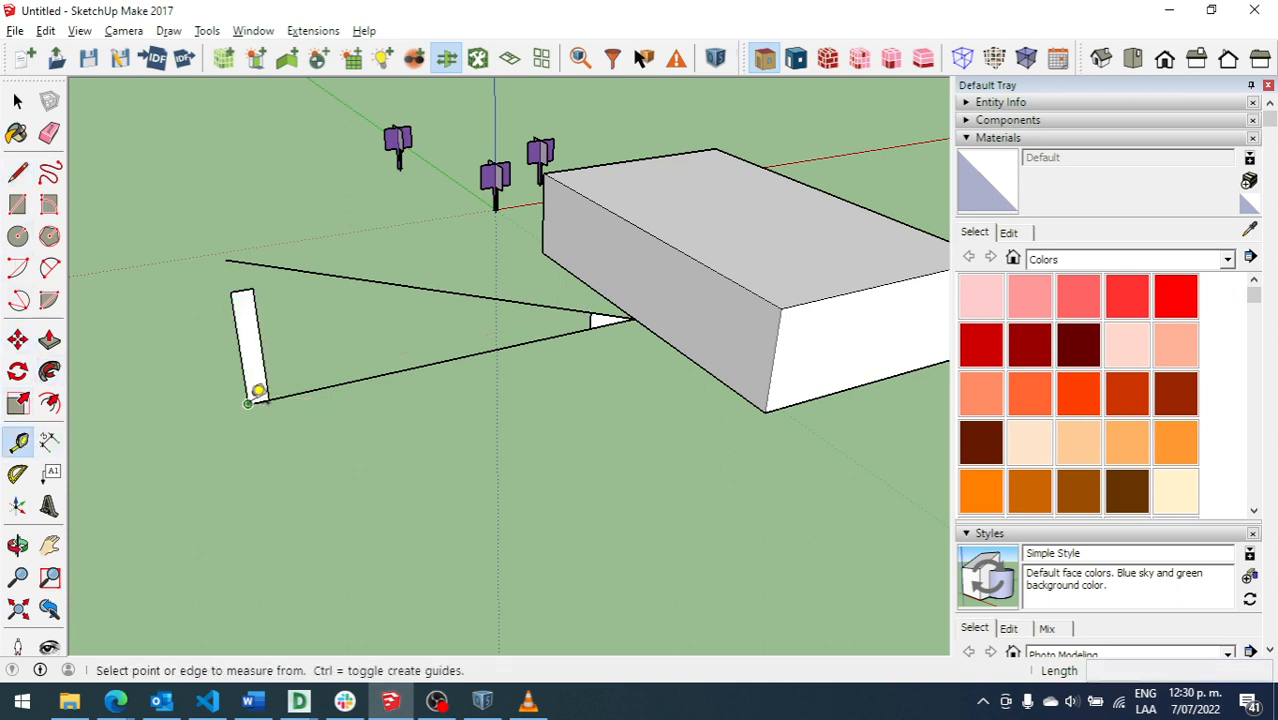
click(248, 403)
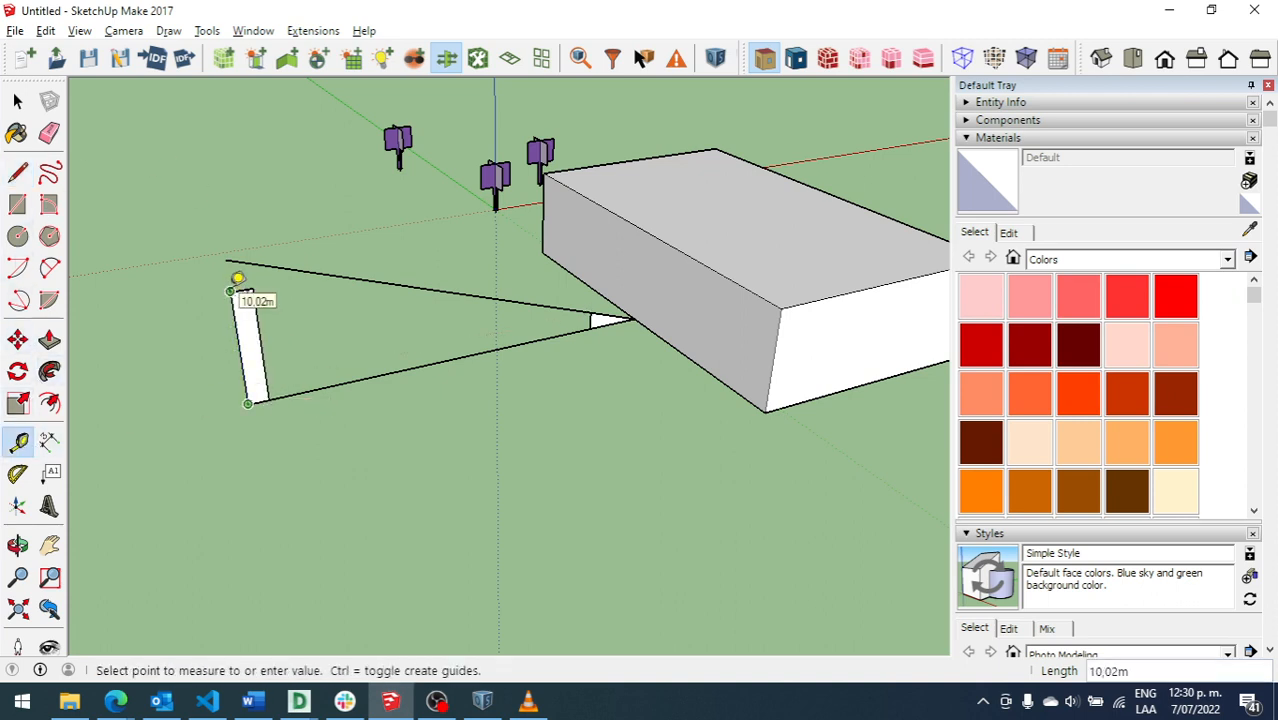
click(232, 289)
scroll(334, 422, down, 2)
scroll(204, 338, up, 1)
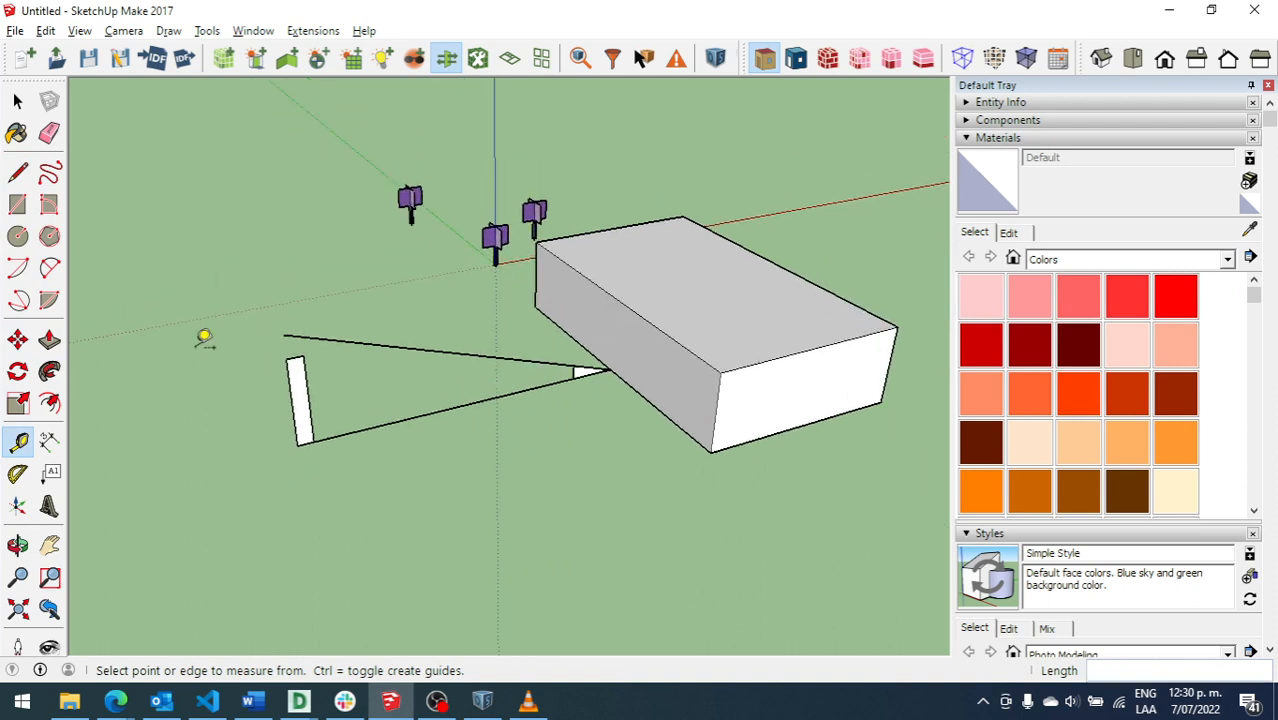
scroll(204, 338, up, 1)
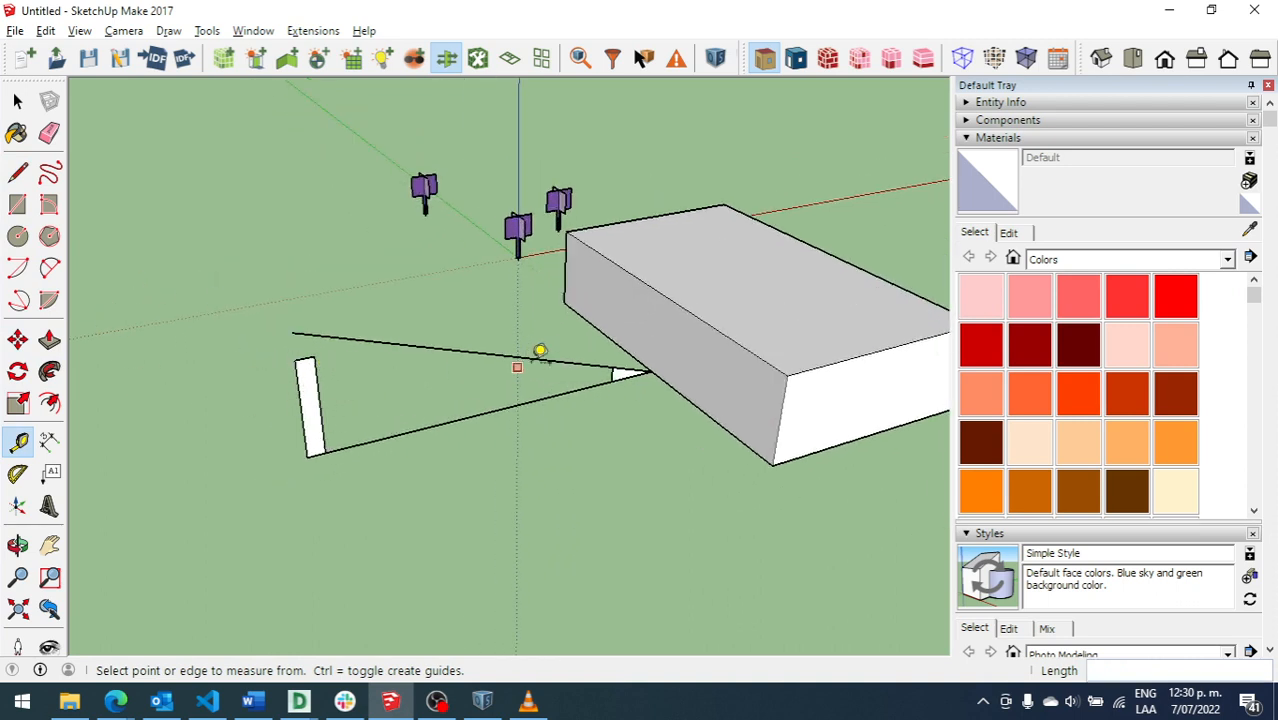
Step: Examine the slope line, small triangle and upright strip beside the block from low, side and overhead viewpoints
scroll(620, 360, up, 2)
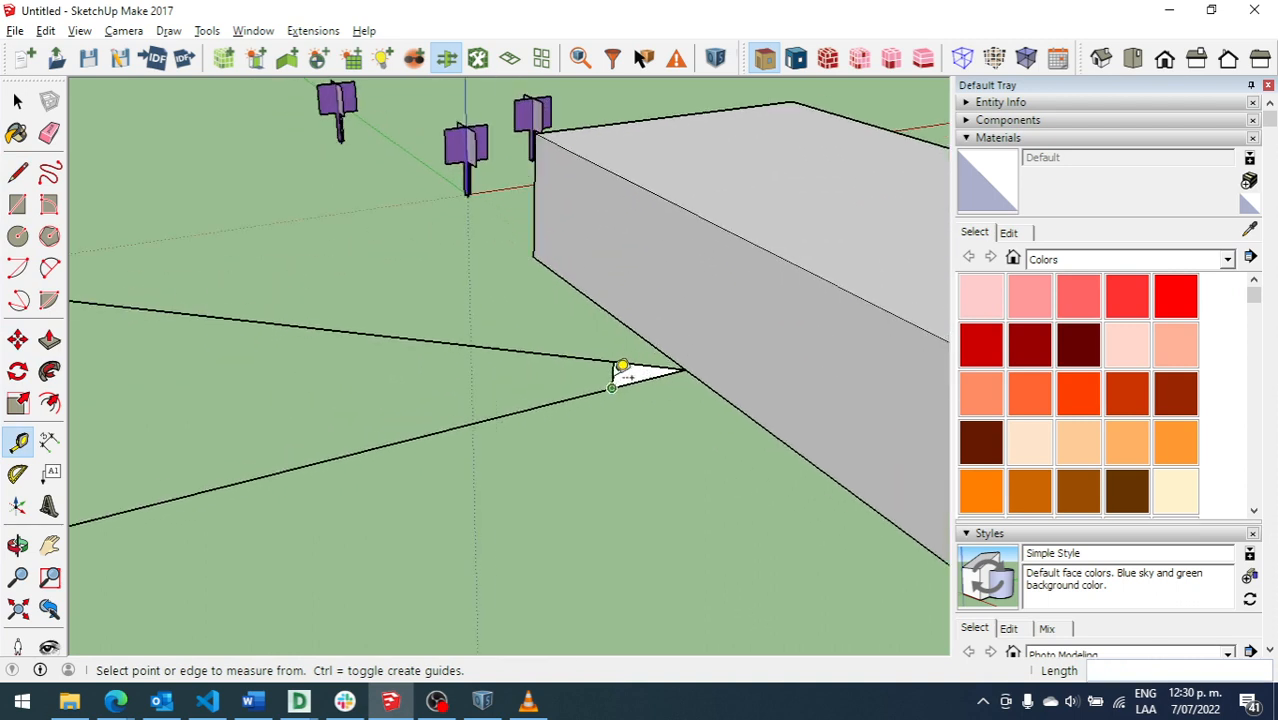
scroll(622, 370, down, 2)
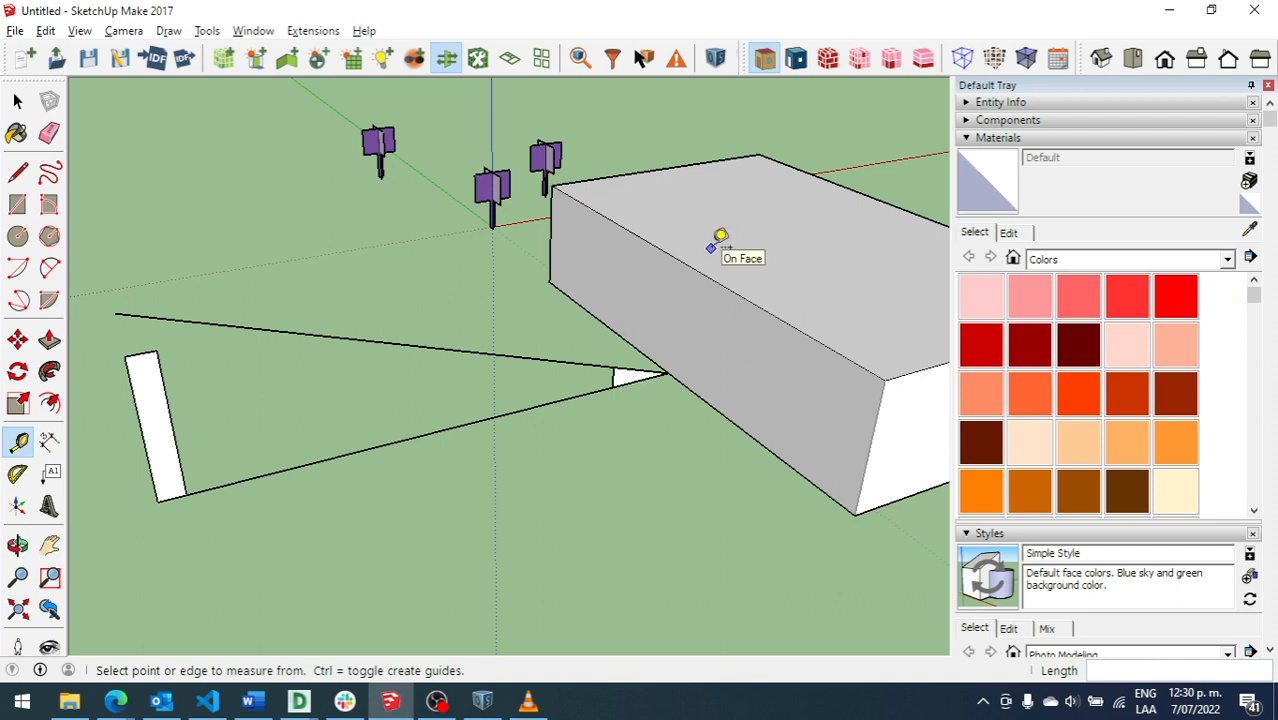
scroll(639, 263, down, 2)
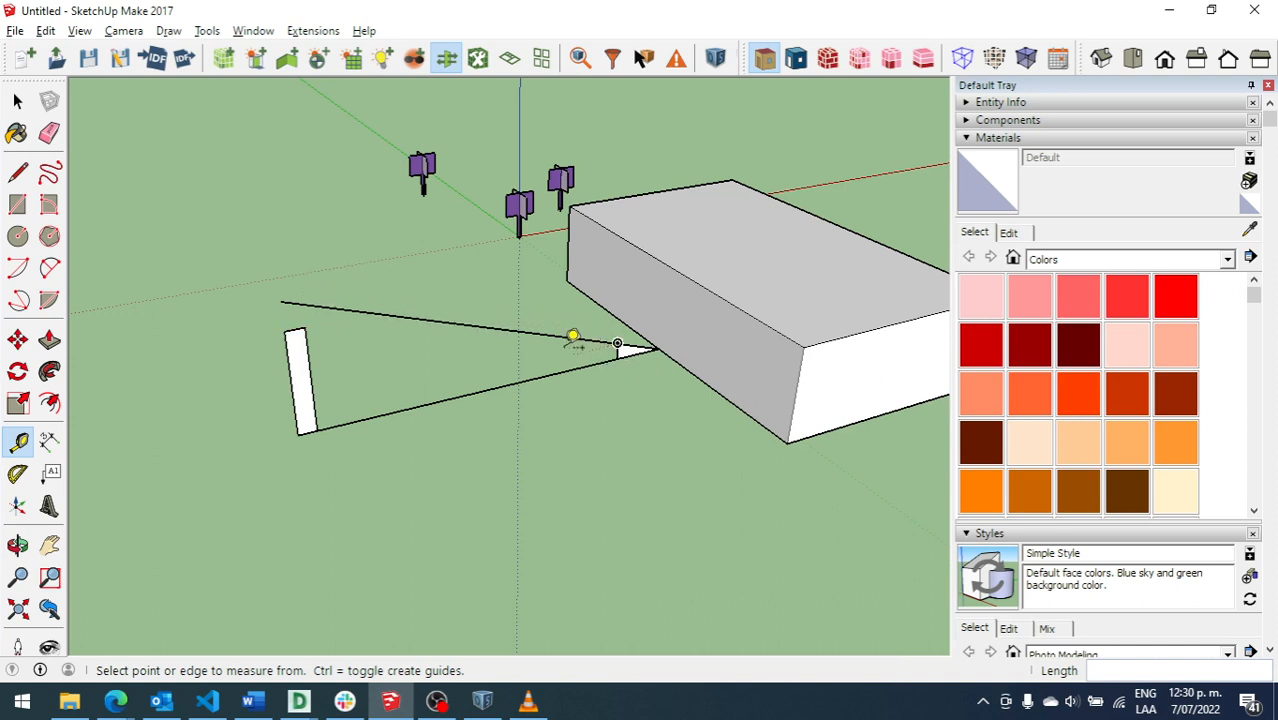
scroll(511, 363, down, 3)
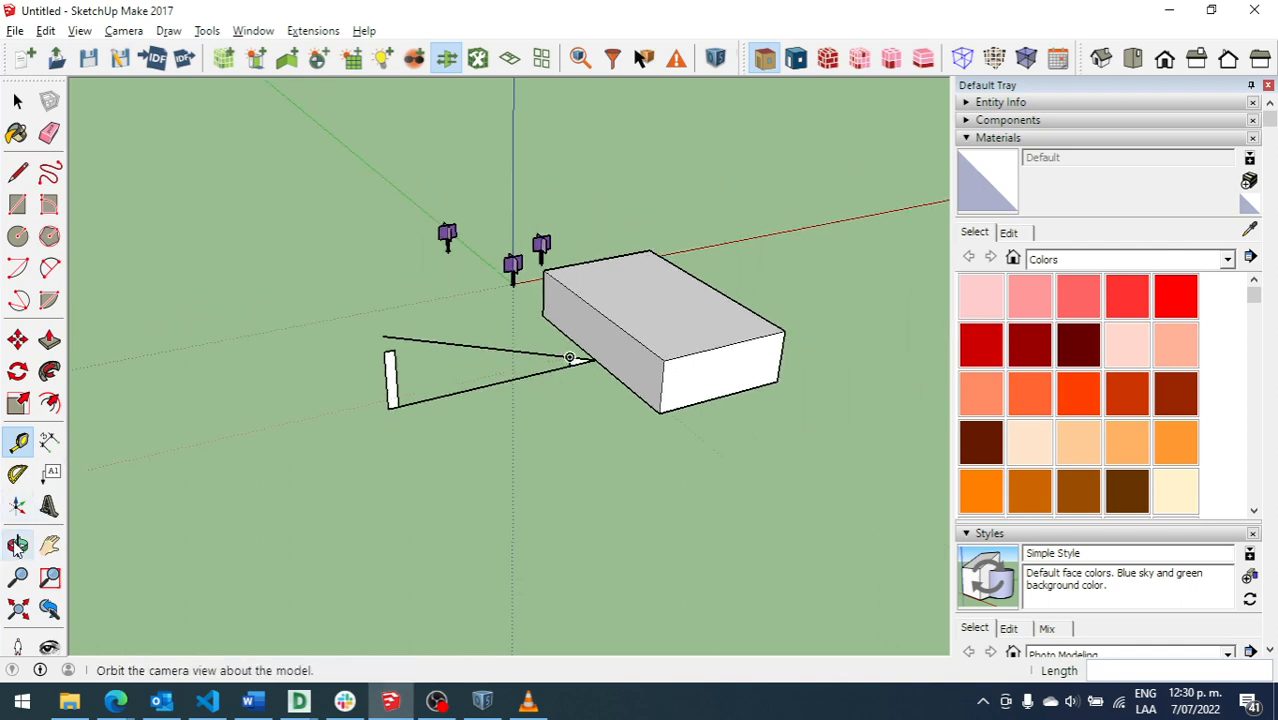
click(17, 545)
drag(399, 349, 371, 217)
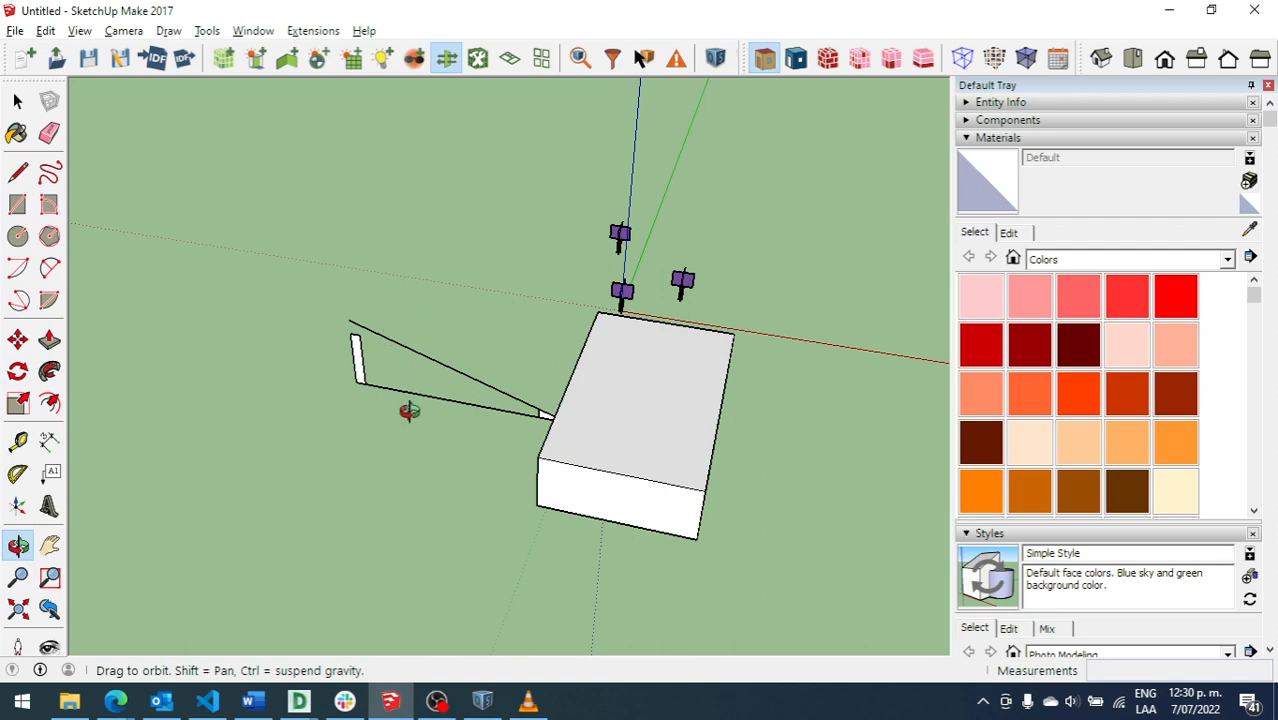
drag(408, 408, 458, 400)
scroll(458, 400, up, 5)
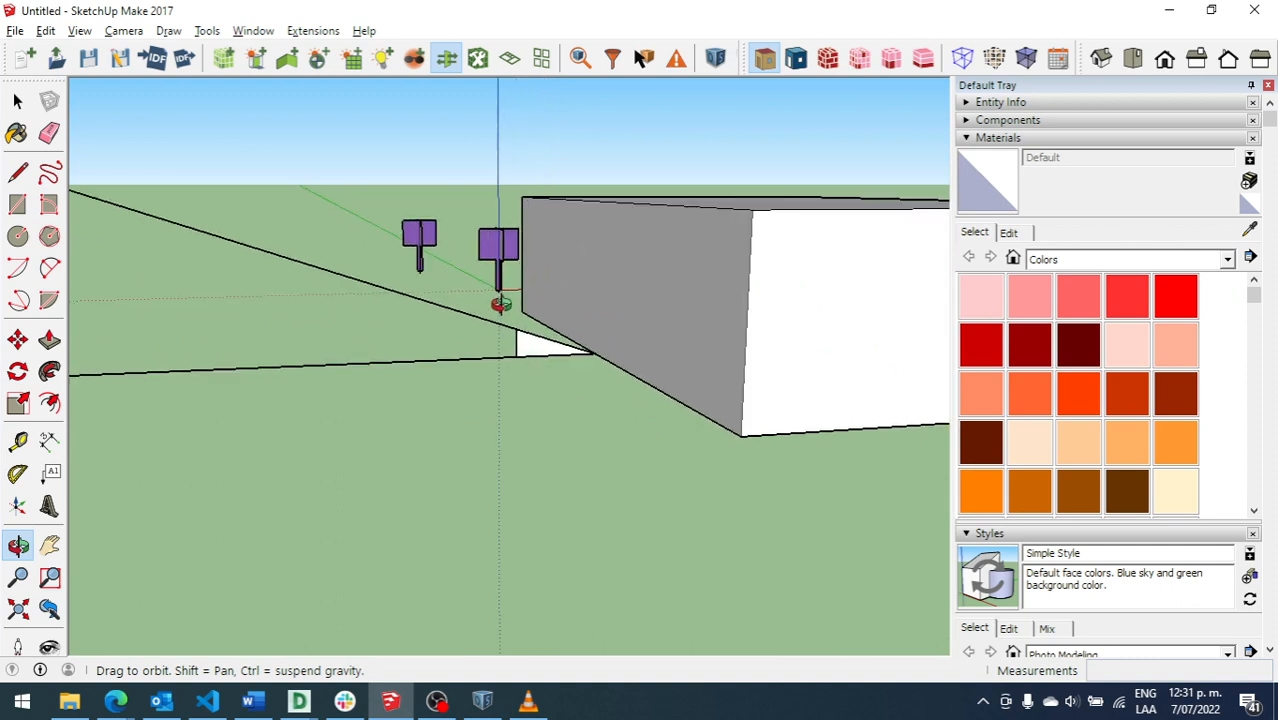
scroll(337, 505, down, 6)
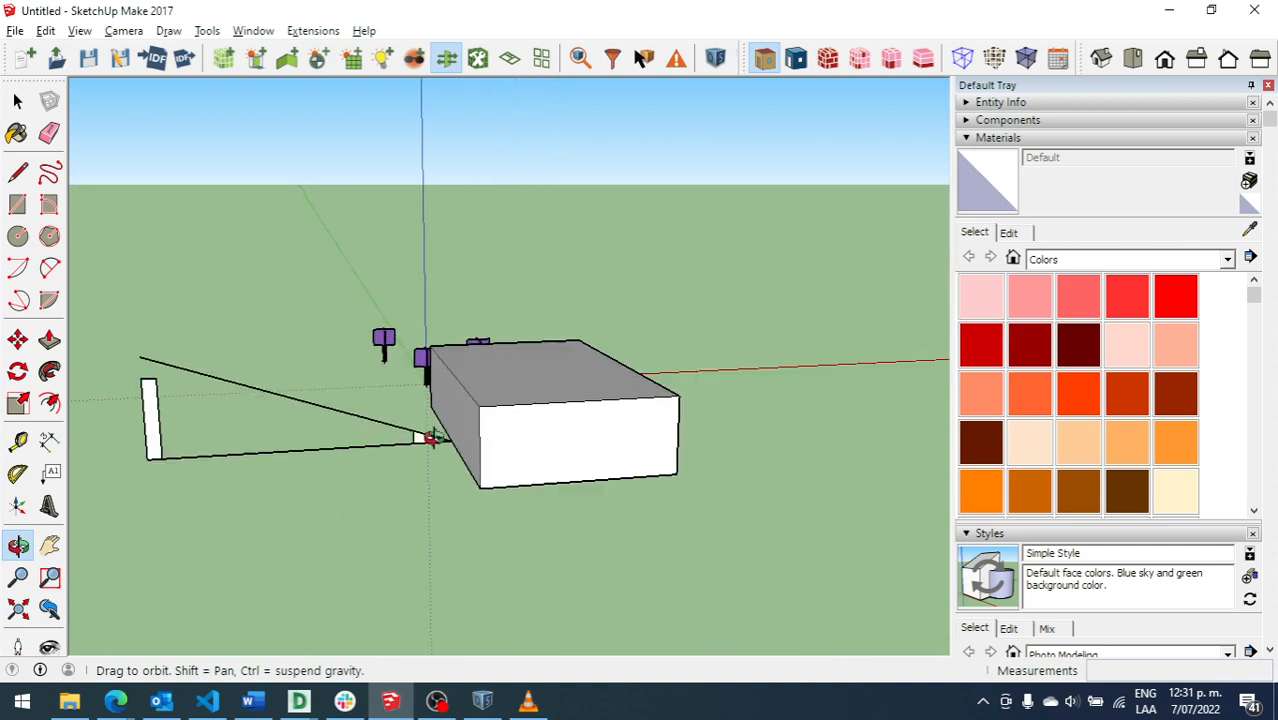
scroll(432, 438, up, 2)
scroll(432, 456, down, 3)
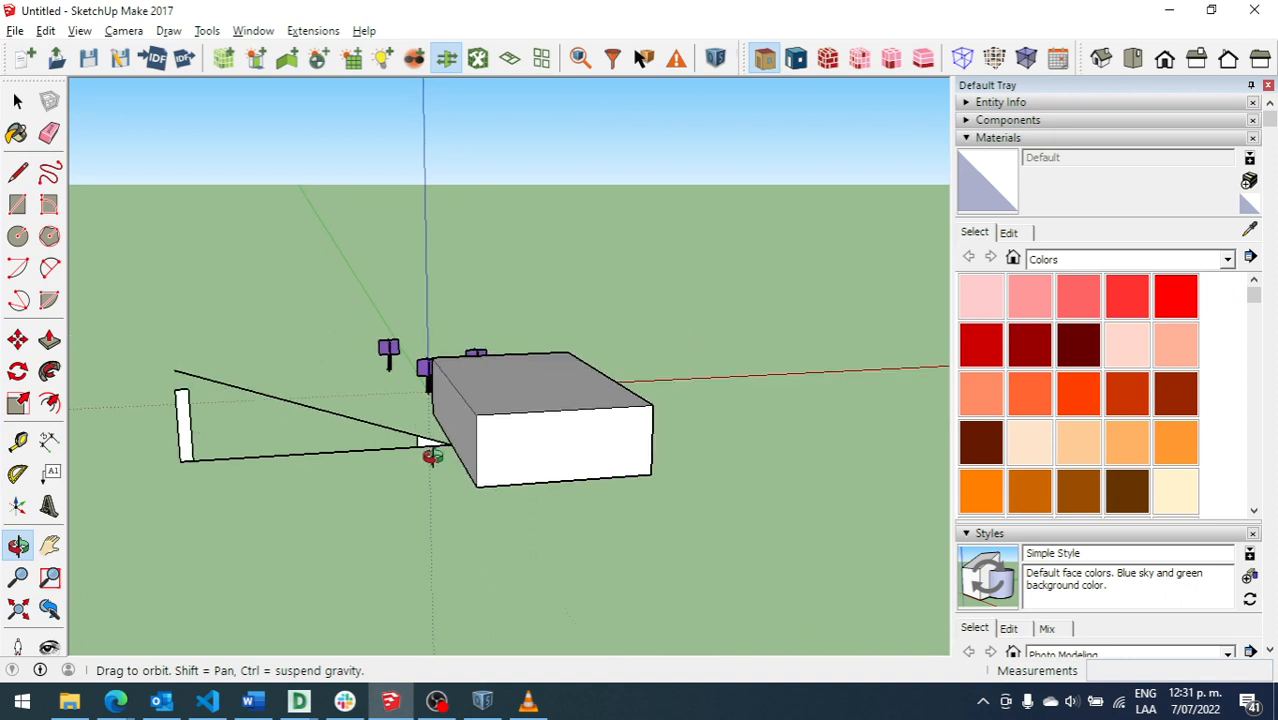
drag(432, 456, 596, 660)
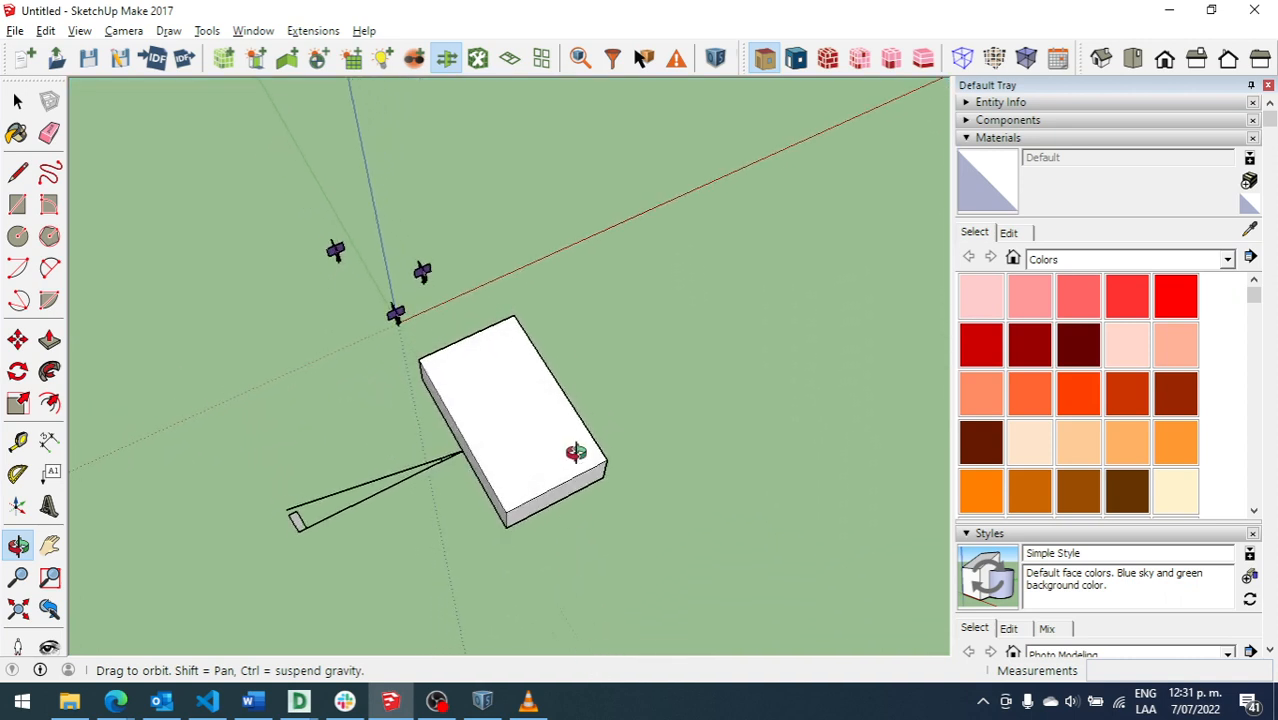
drag(668, 536, 478, 125)
scroll(442, 366, down, 3)
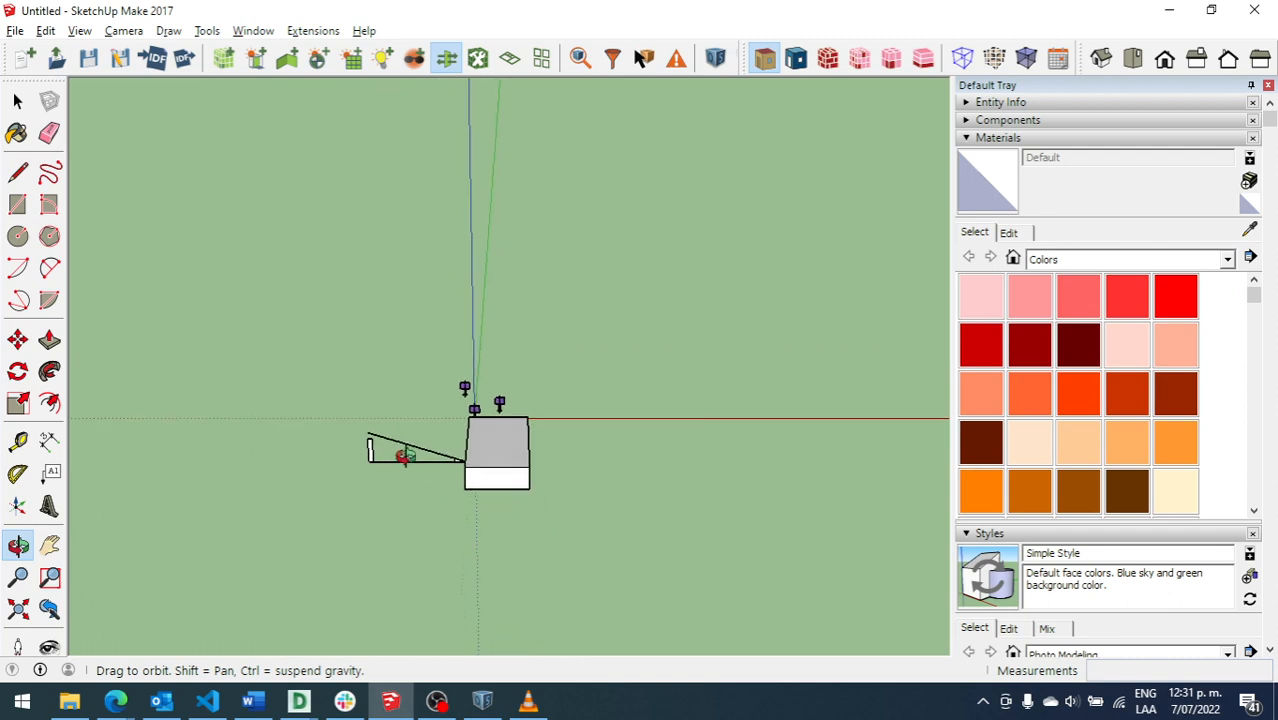
drag(442, 366, 495, 621)
scroll(462, 405, up, 5)
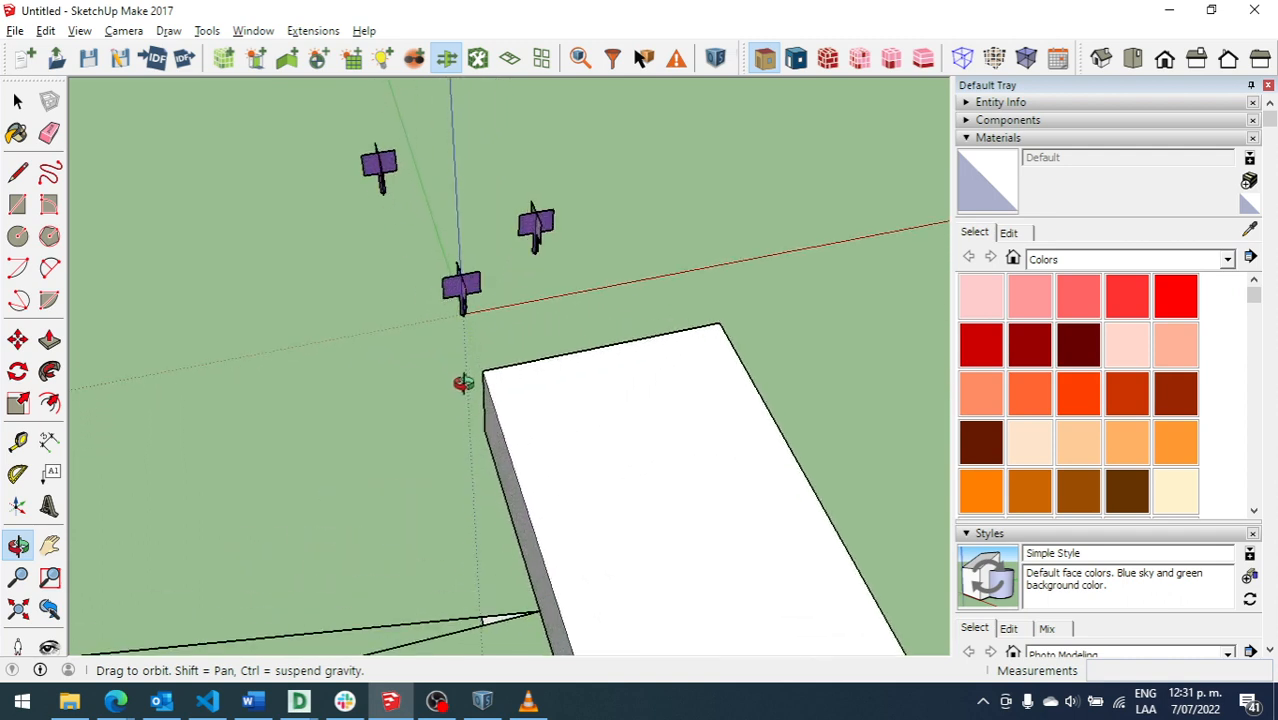
Step: Examine the crossed shading planes of the tree at the origin up close
key(t)
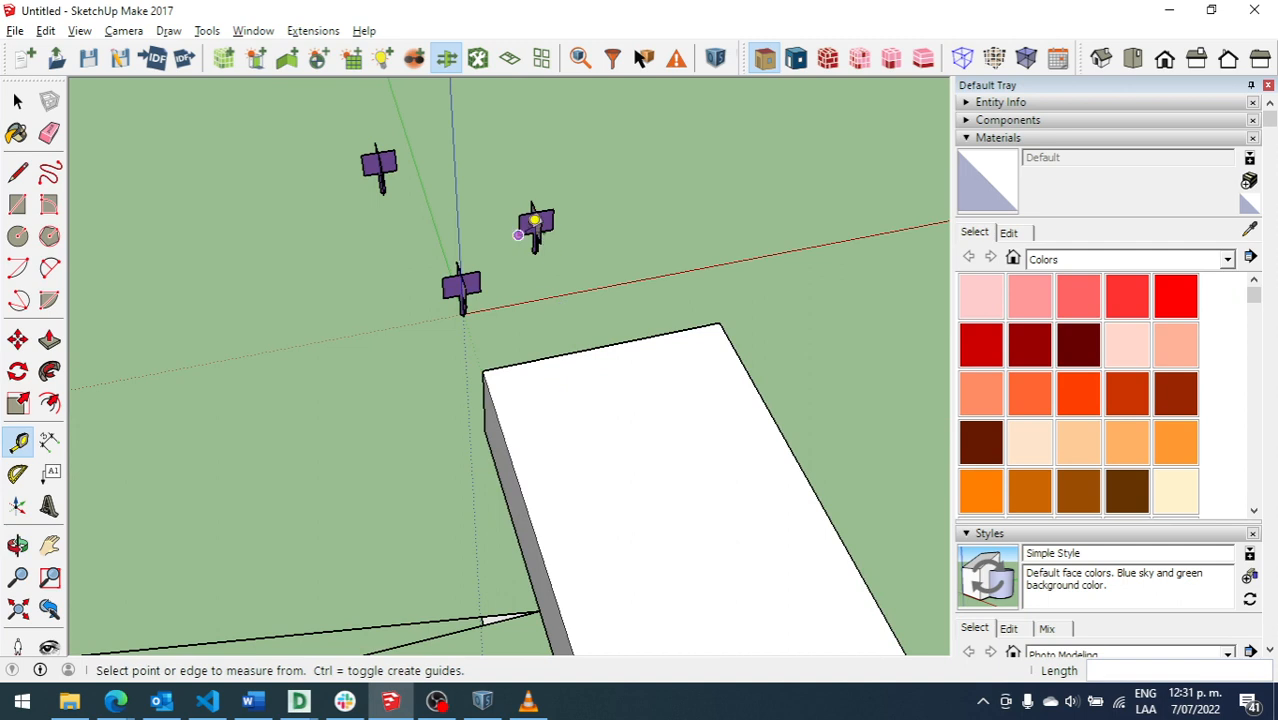
click(17, 101)
scroll(453, 303, up, 3)
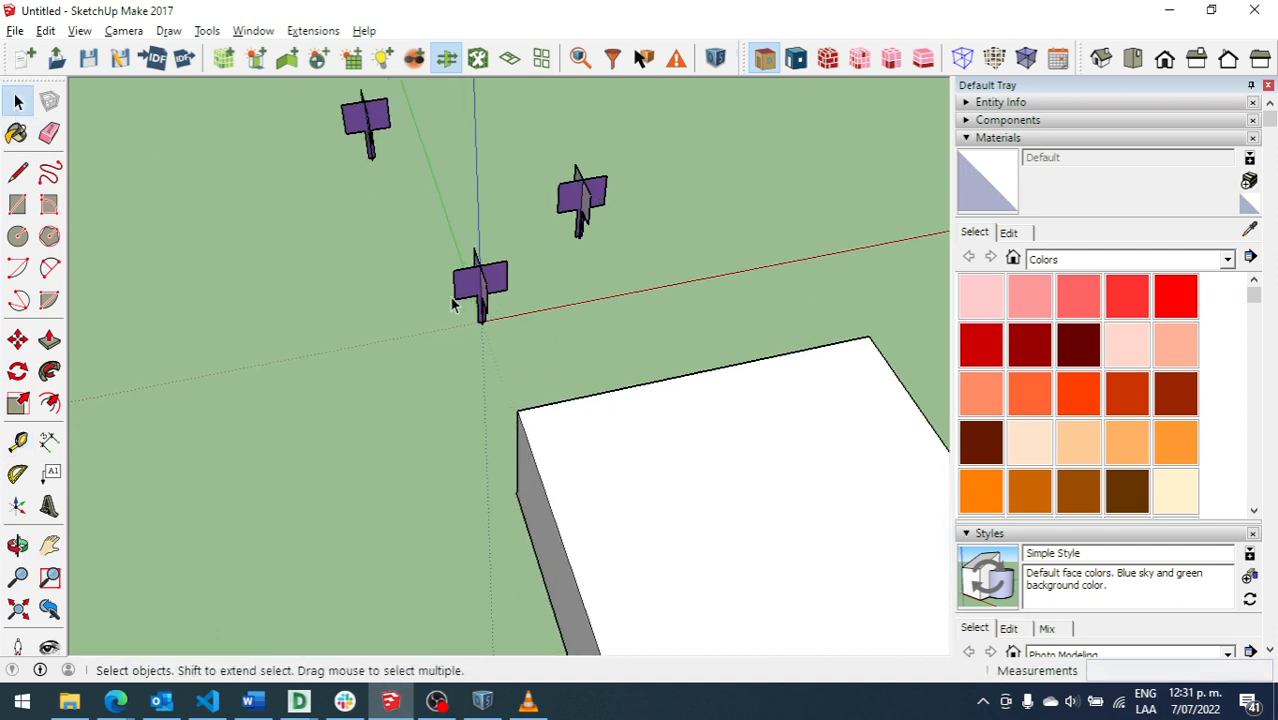
scroll(453, 303, down, 3)
click(17, 545)
drag(460, 360, 745, 374)
scroll(572, 284, up, 4)
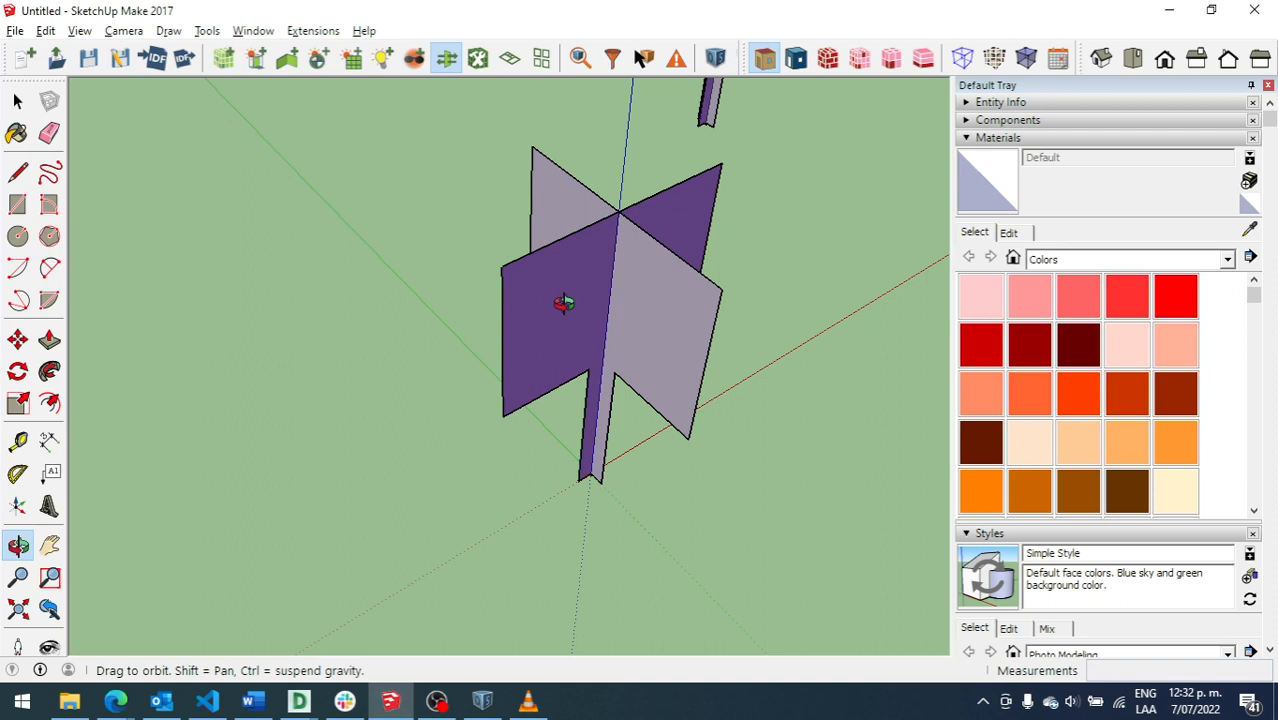
Step: Switch to the OpenStudio Application and review the ArbolTipo1 schedule's default day profile and its yearly calendar
click(482, 701)
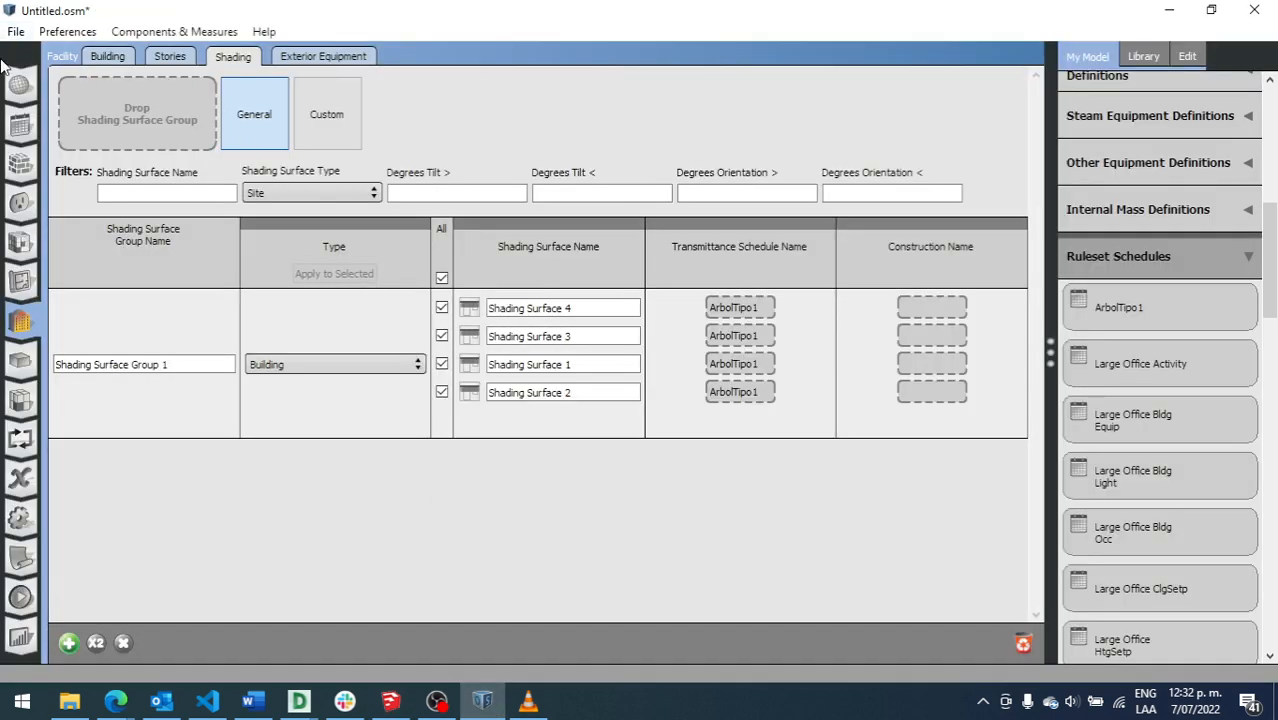
click(20, 130)
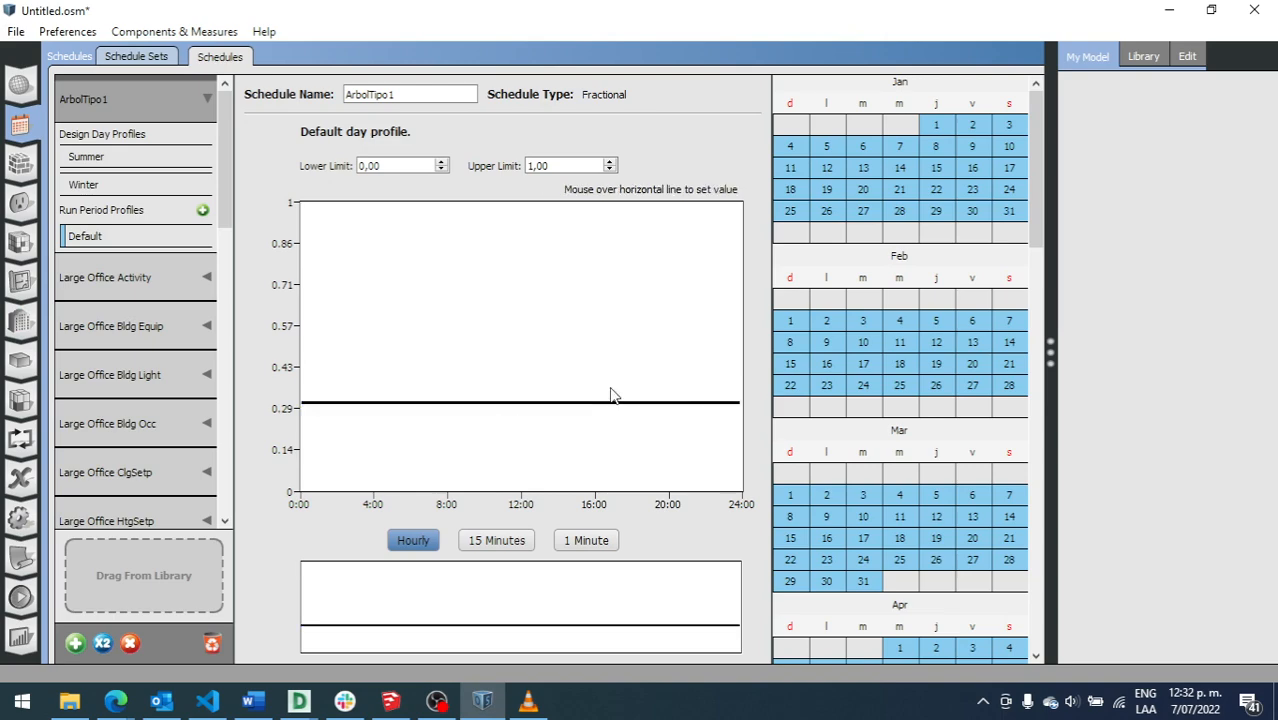
scroll(892, 167, down, 3)
scroll(892, 167, down, 20)
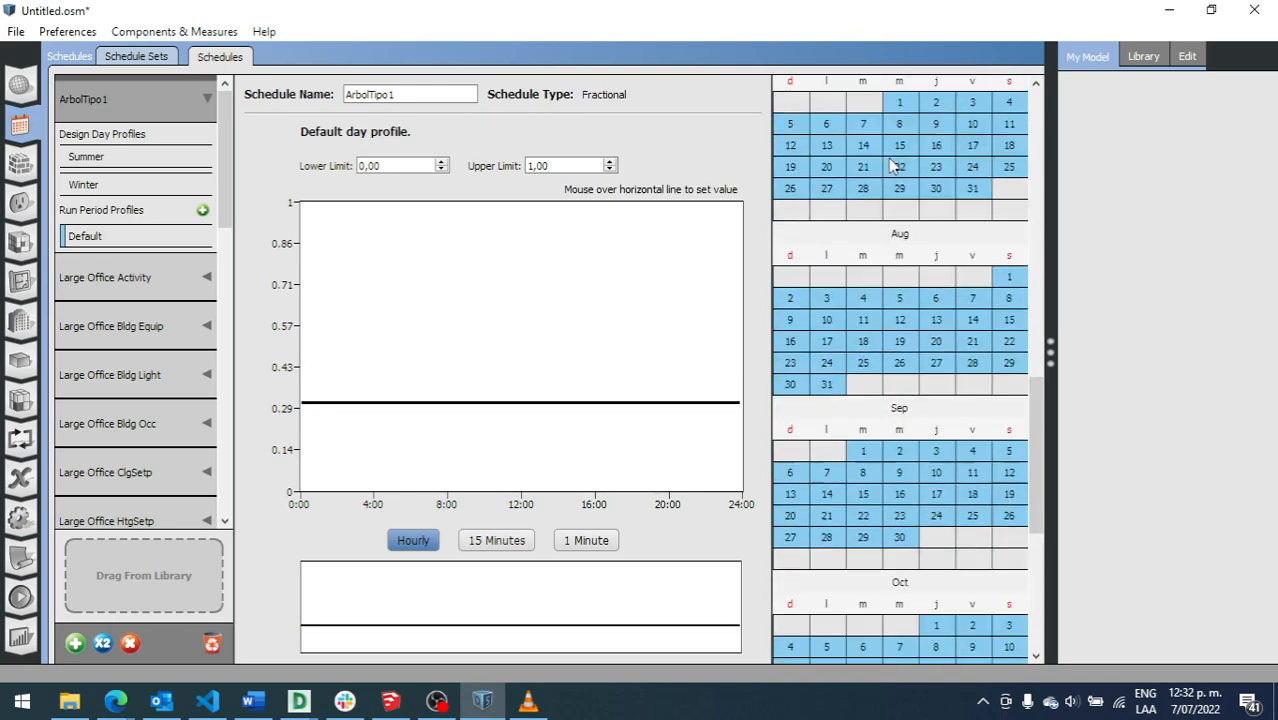
scroll(920, 410, up, 20)
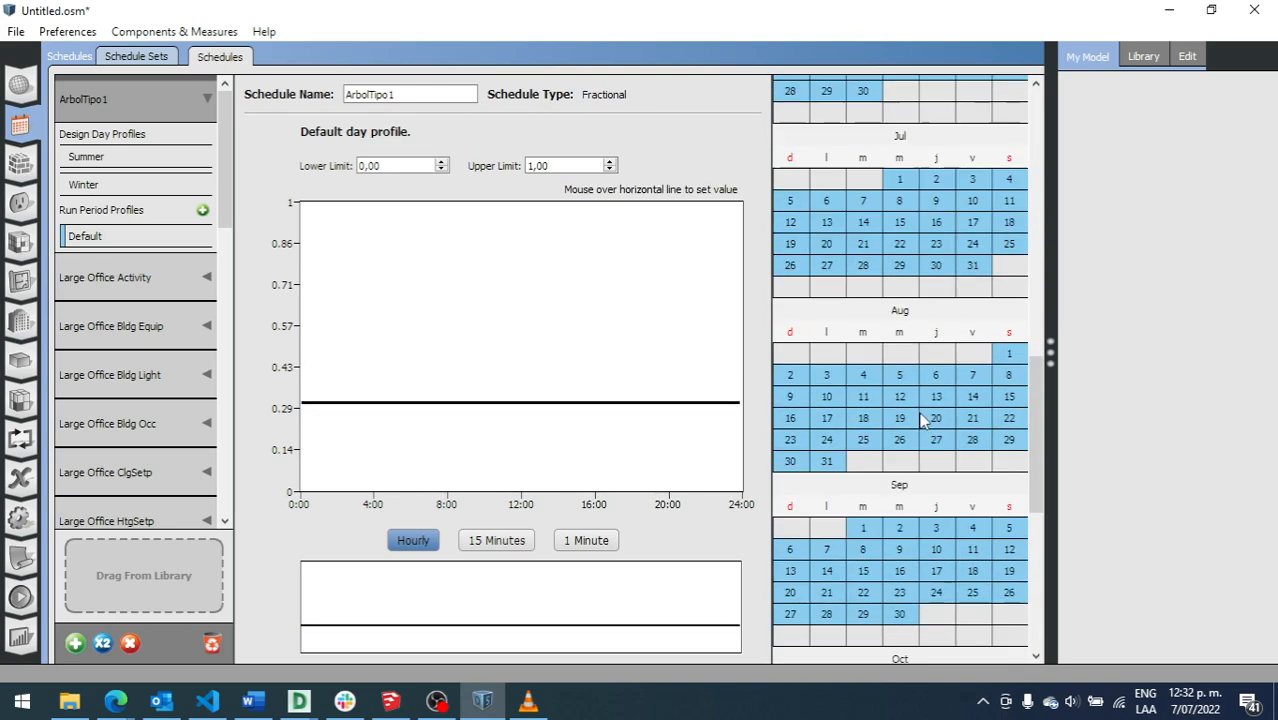
scroll(920, 410, down, 5)
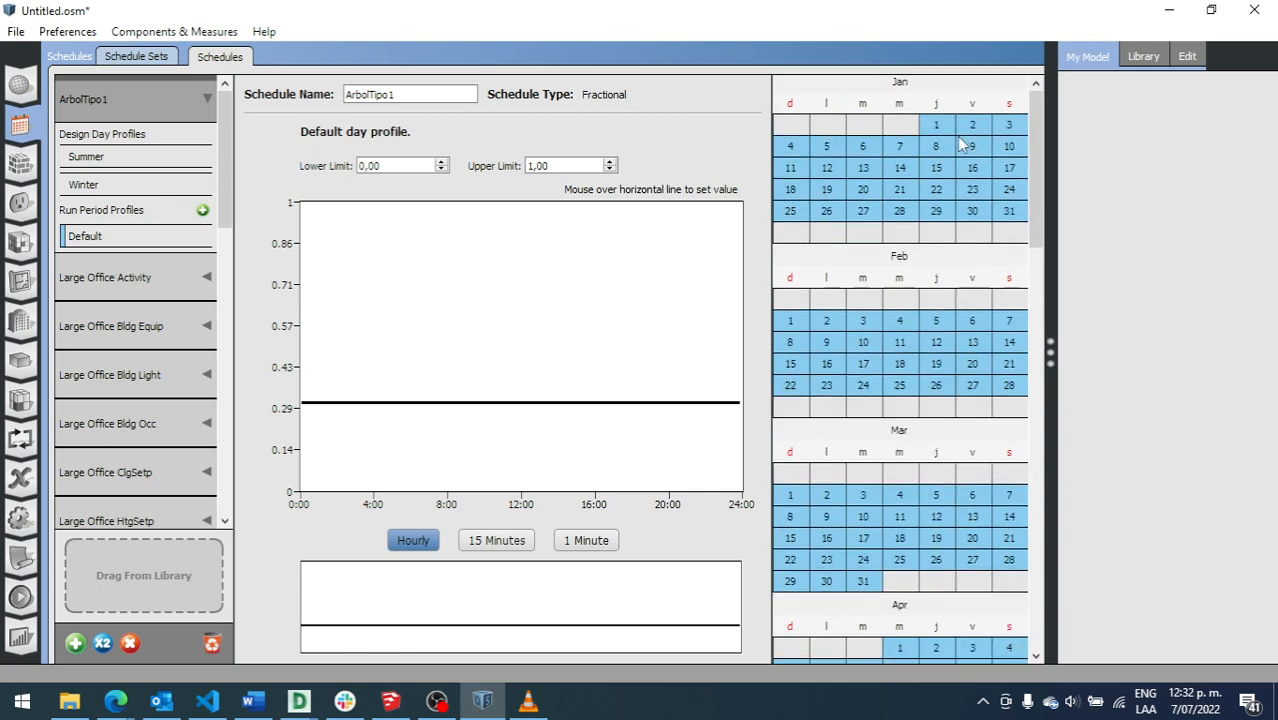
scroll(936, 190, down, 6)
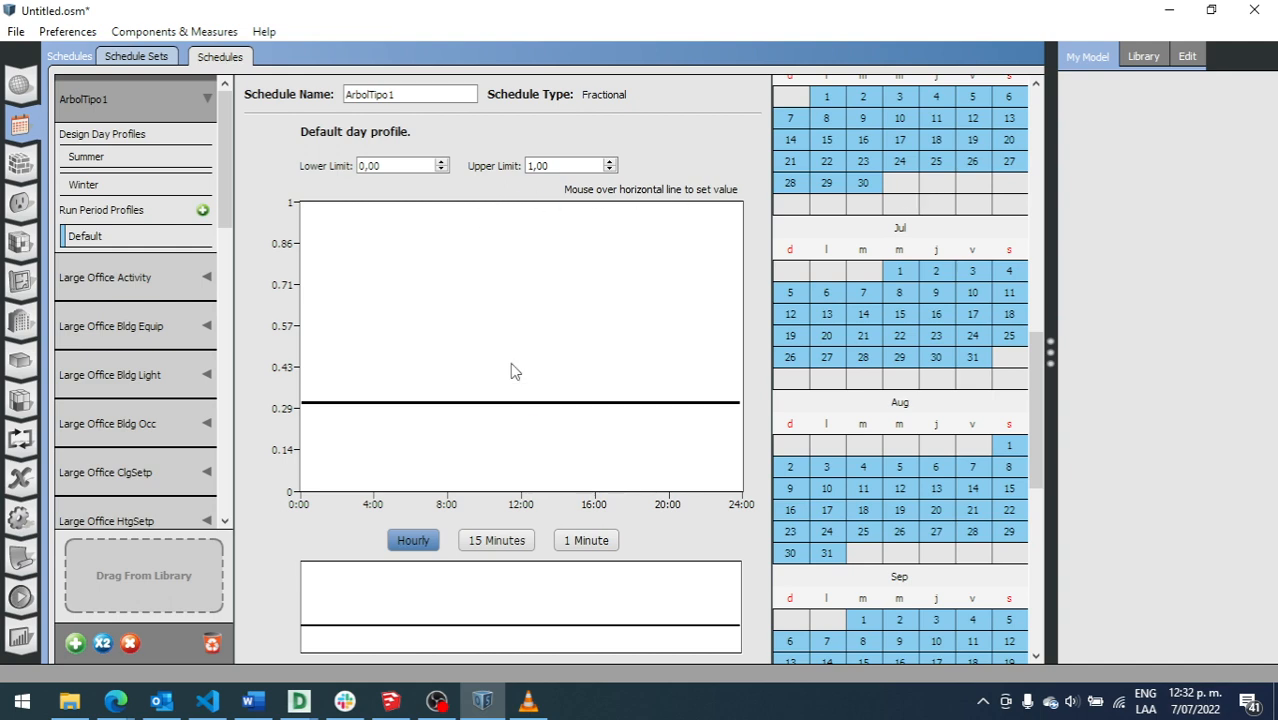
mouse_move(489, 410)
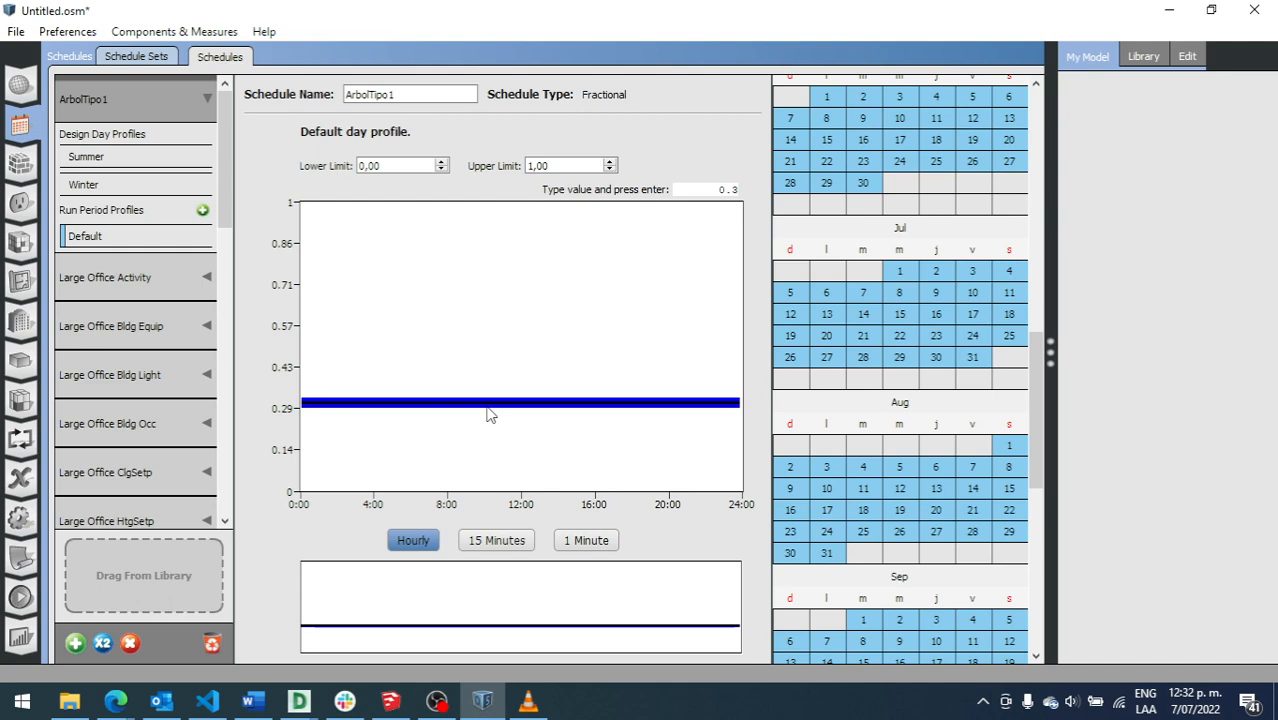
click(117, 112)
mouse_move(436, 408)
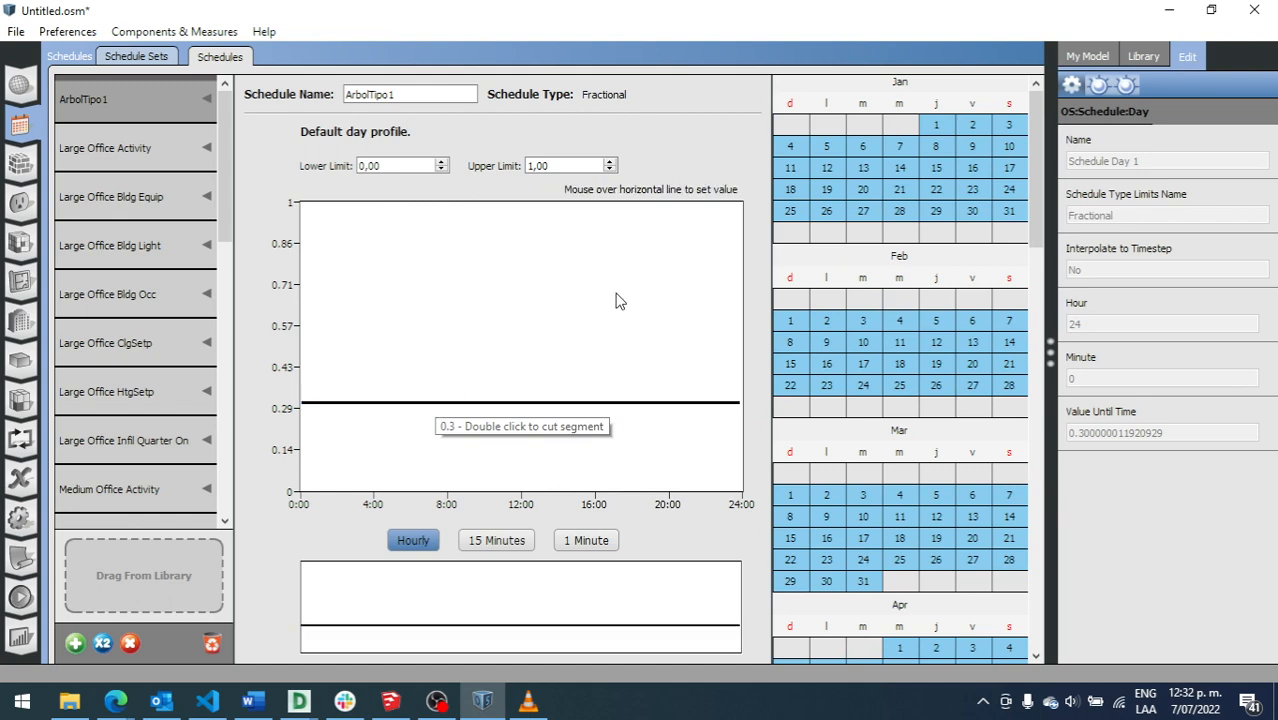
Step: Return to the facility's shading surfaces and list the model's ruleset schedules alongside them
click(21, 325)
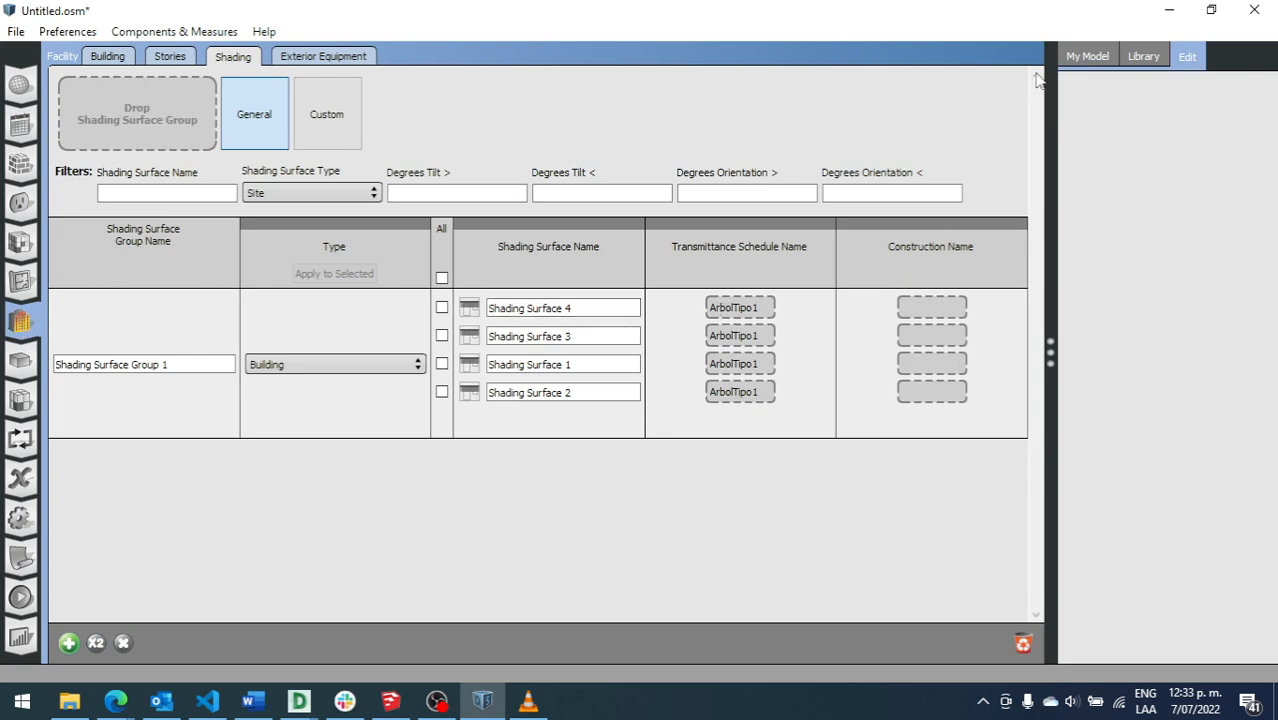
click(1078, 60)
scroll(1124, 305, down, 8)
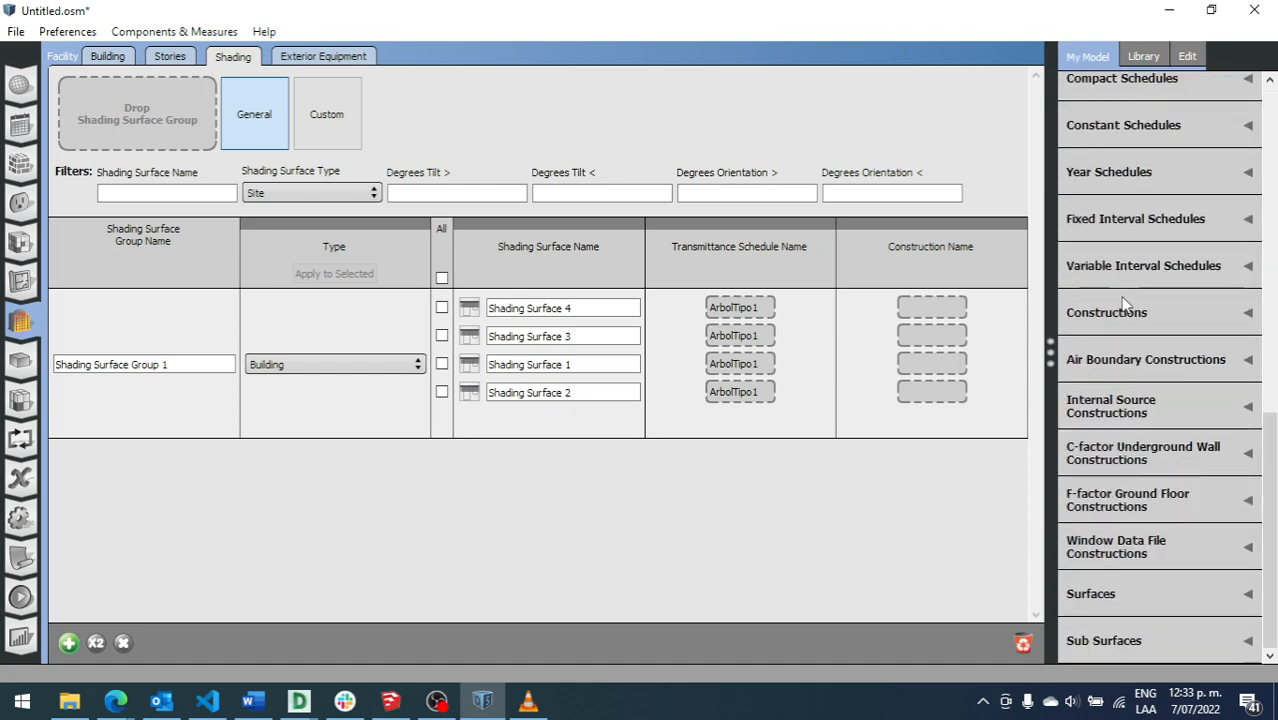
scroll(1140, 430, up, 3)
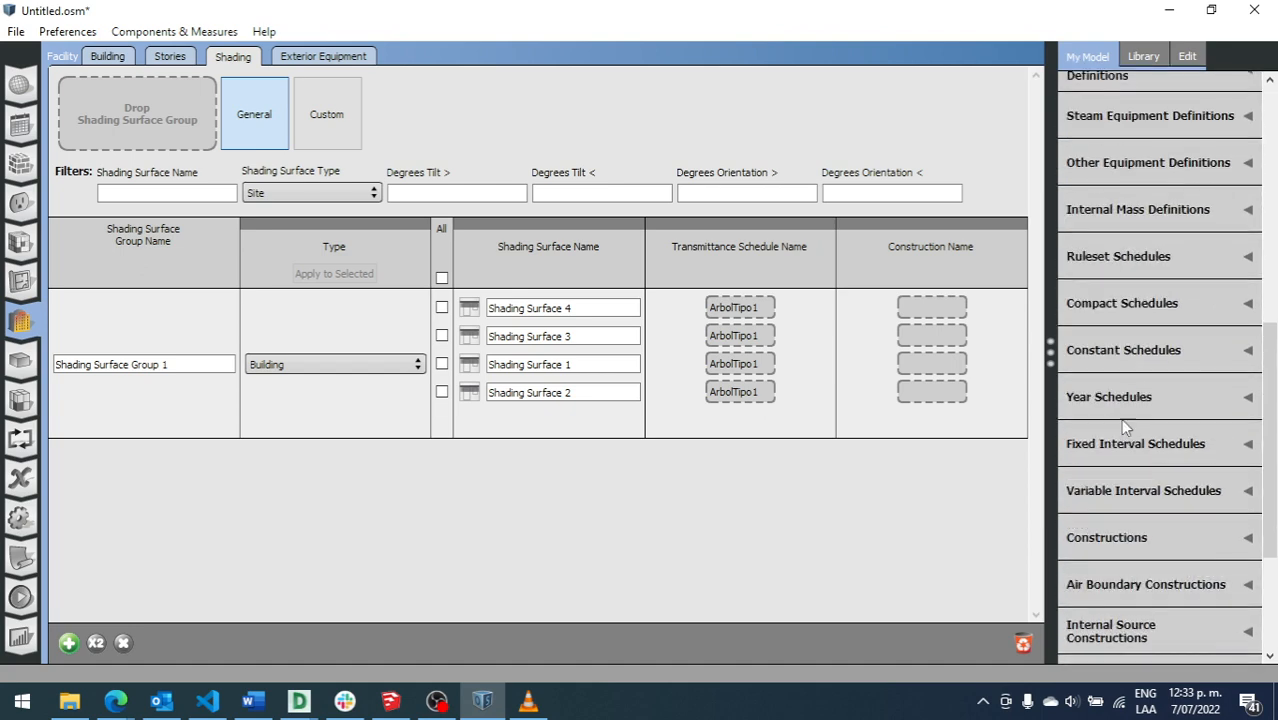
click(1128, 256)
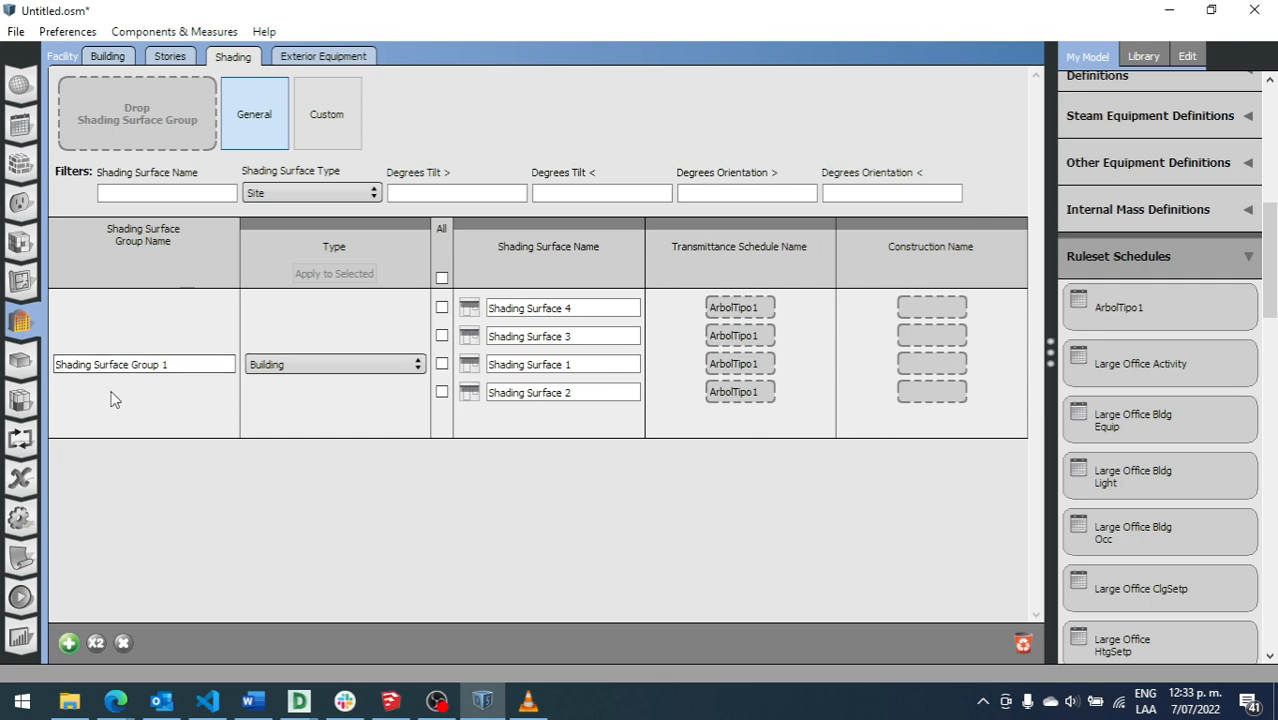
Step: Rename the shading surface group as Arboles
click(178, 360)
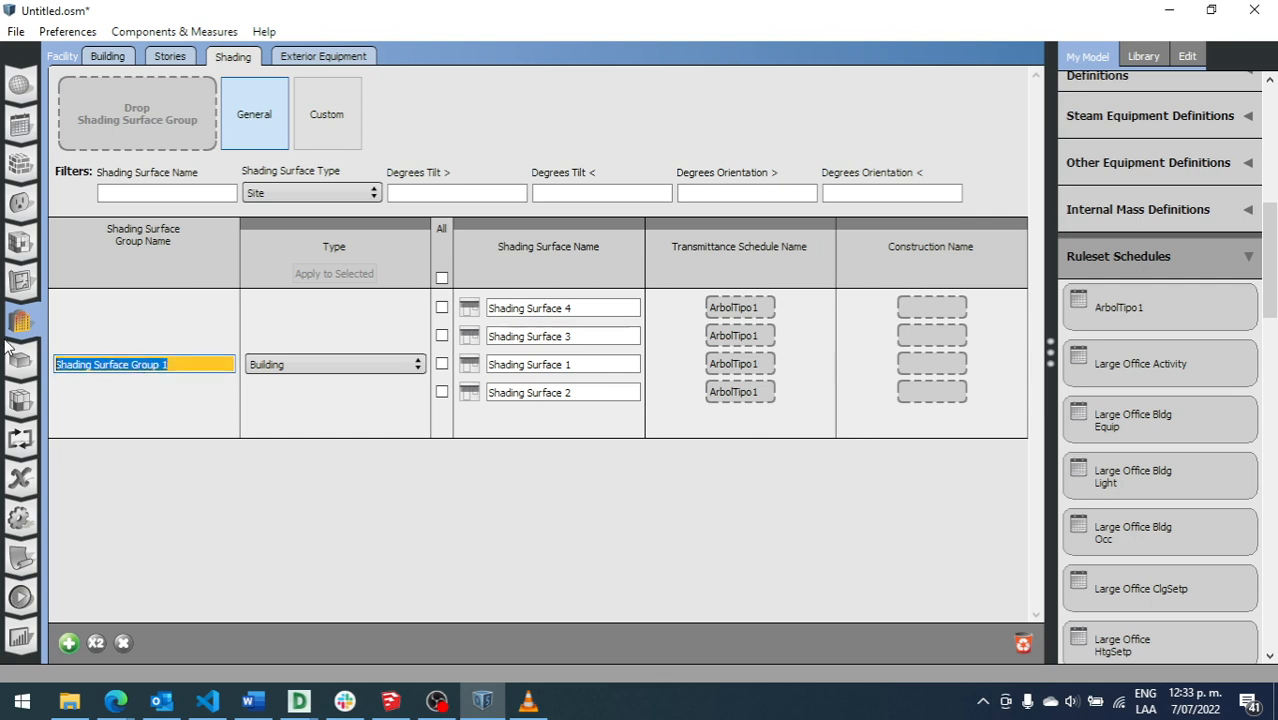
text(Arboles)
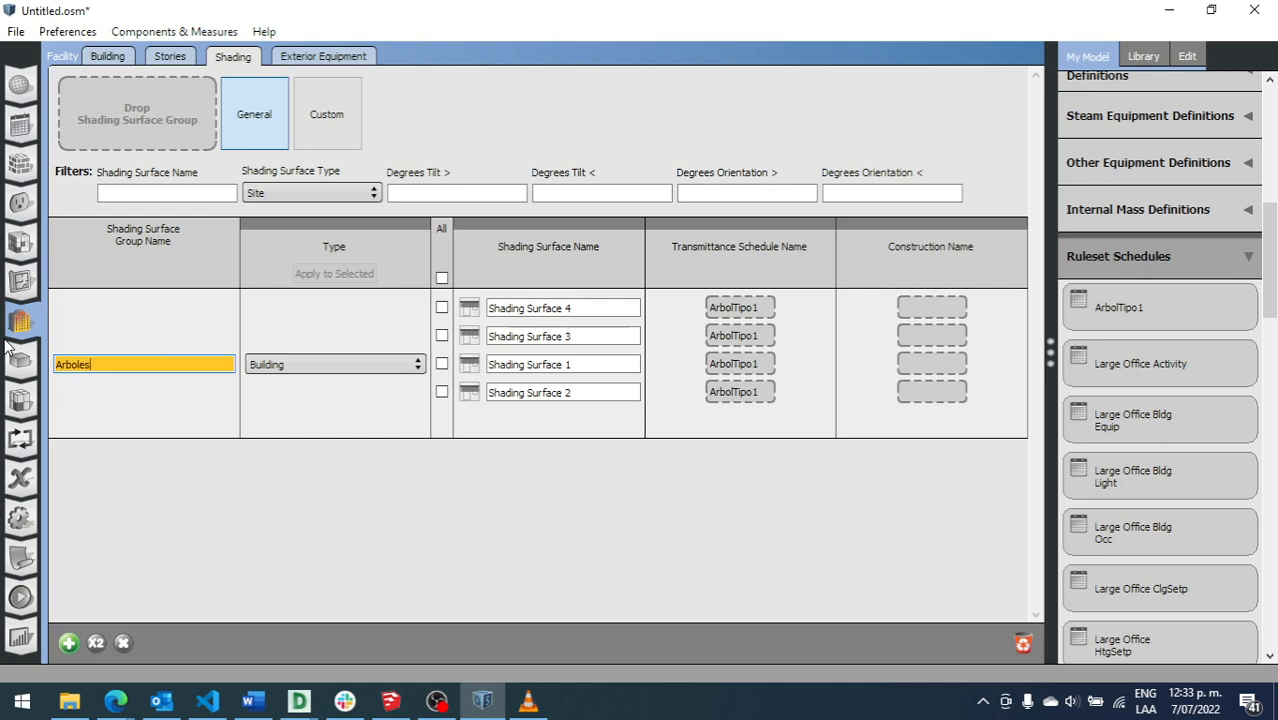
key(Return)
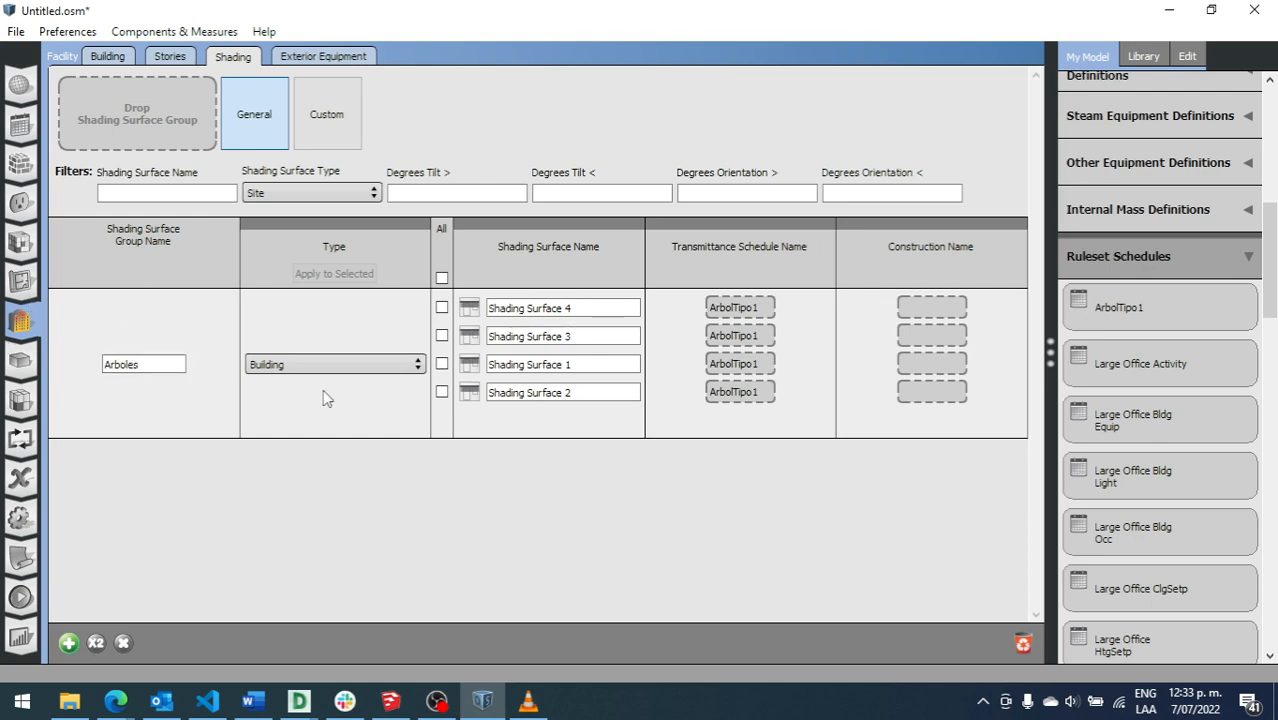
Step: Rename Shading Surface 4 in the Arboles group as Arbol1N
double_click(585, 308)
text(A)
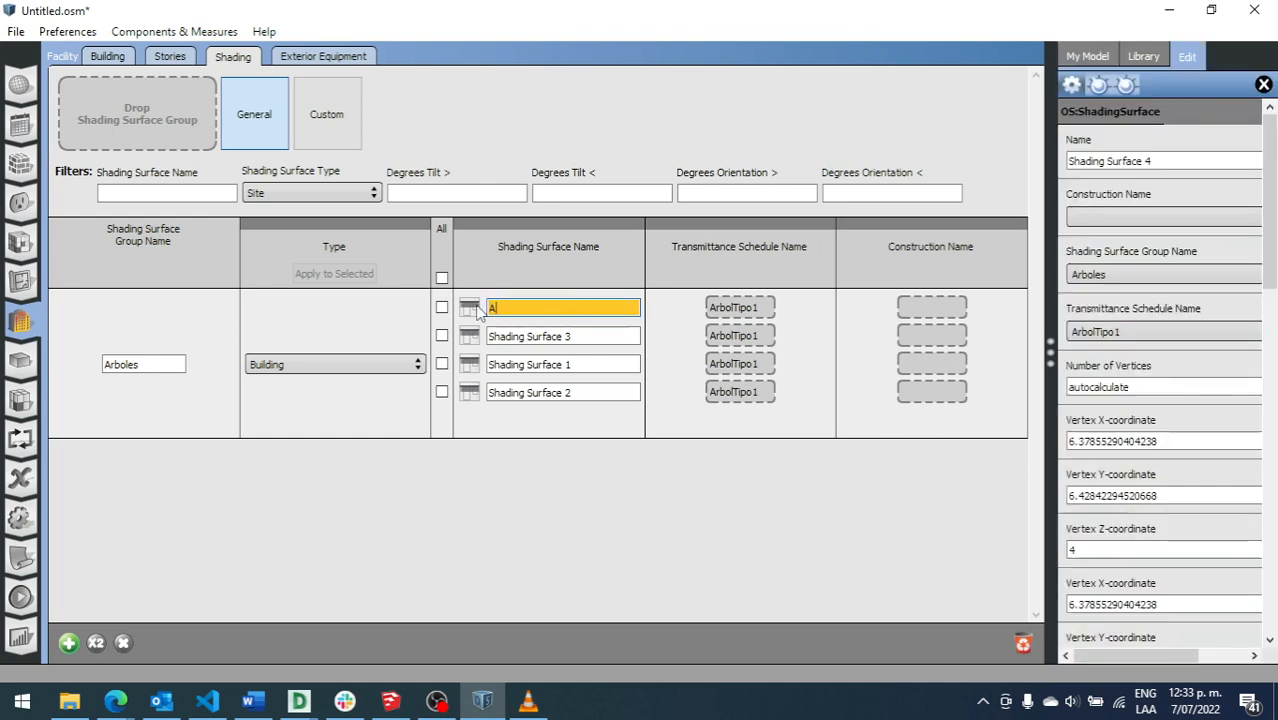
text(rbol1N)
key(Tab)
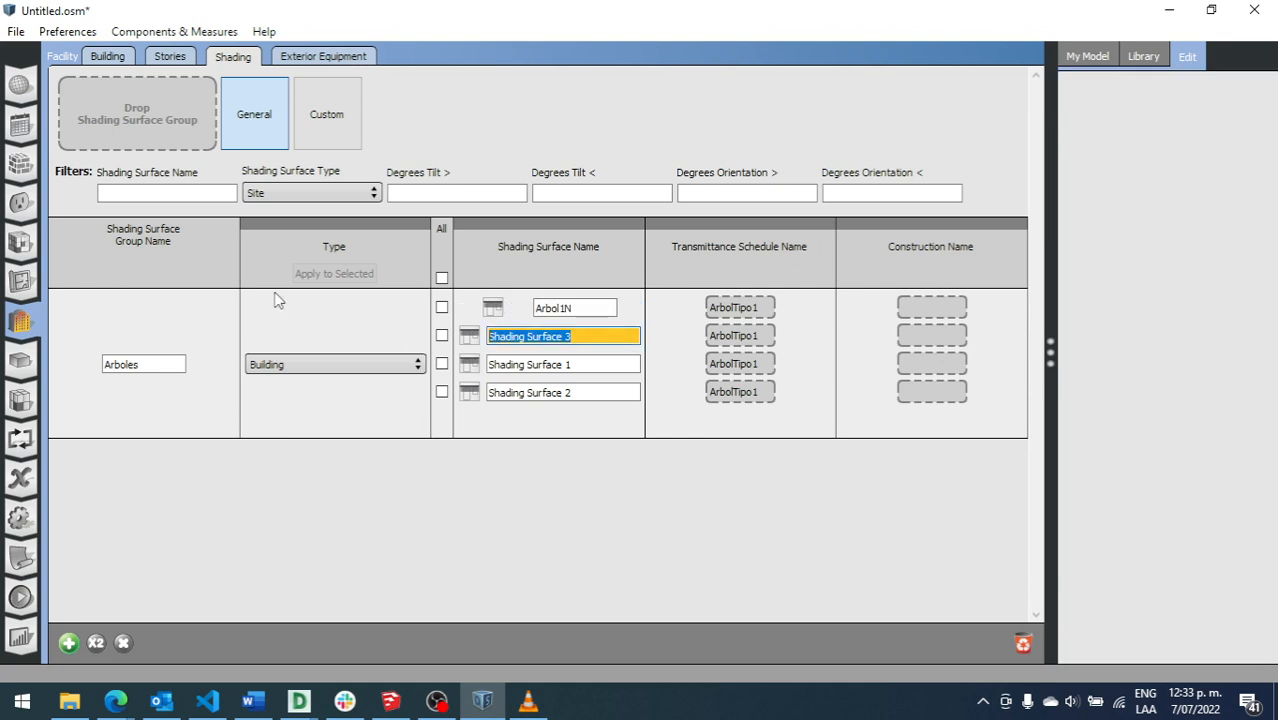
Step: Rename Shading Surface 3 in the Arboles group as Arbol1S
text(Ar)
key(BackSpace)
key(BackSpace)
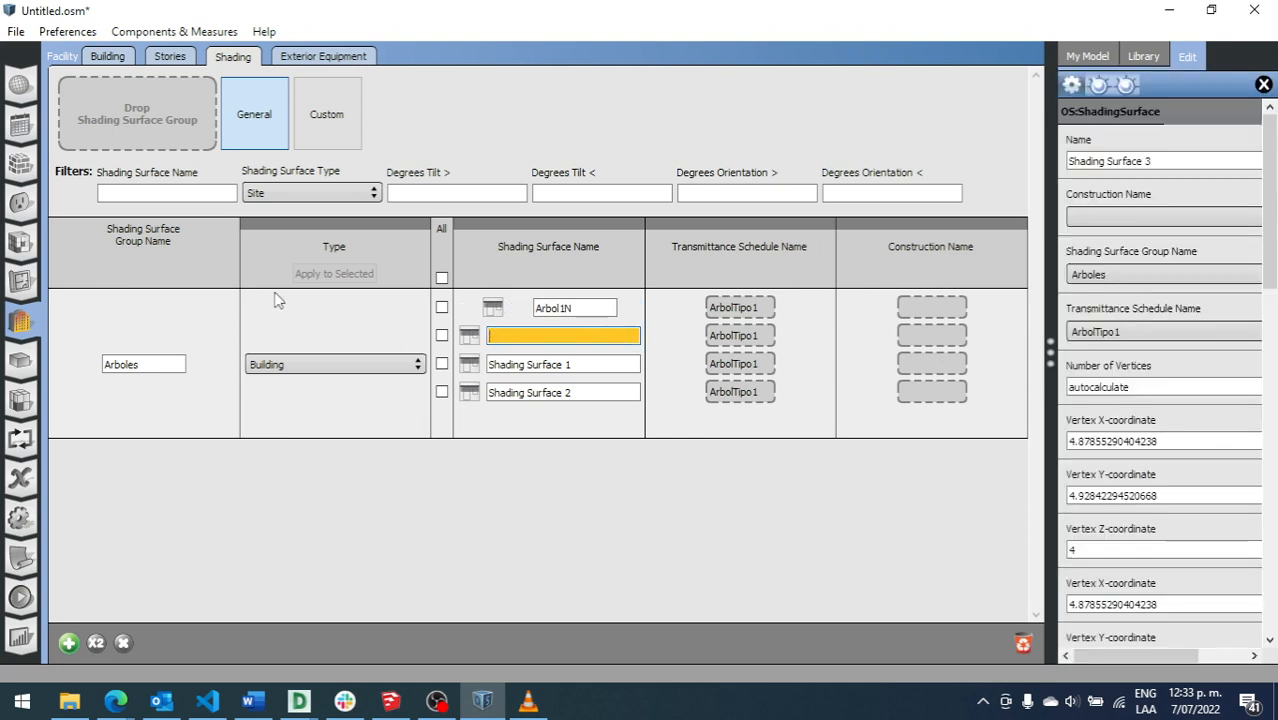
text(Arbol1S)
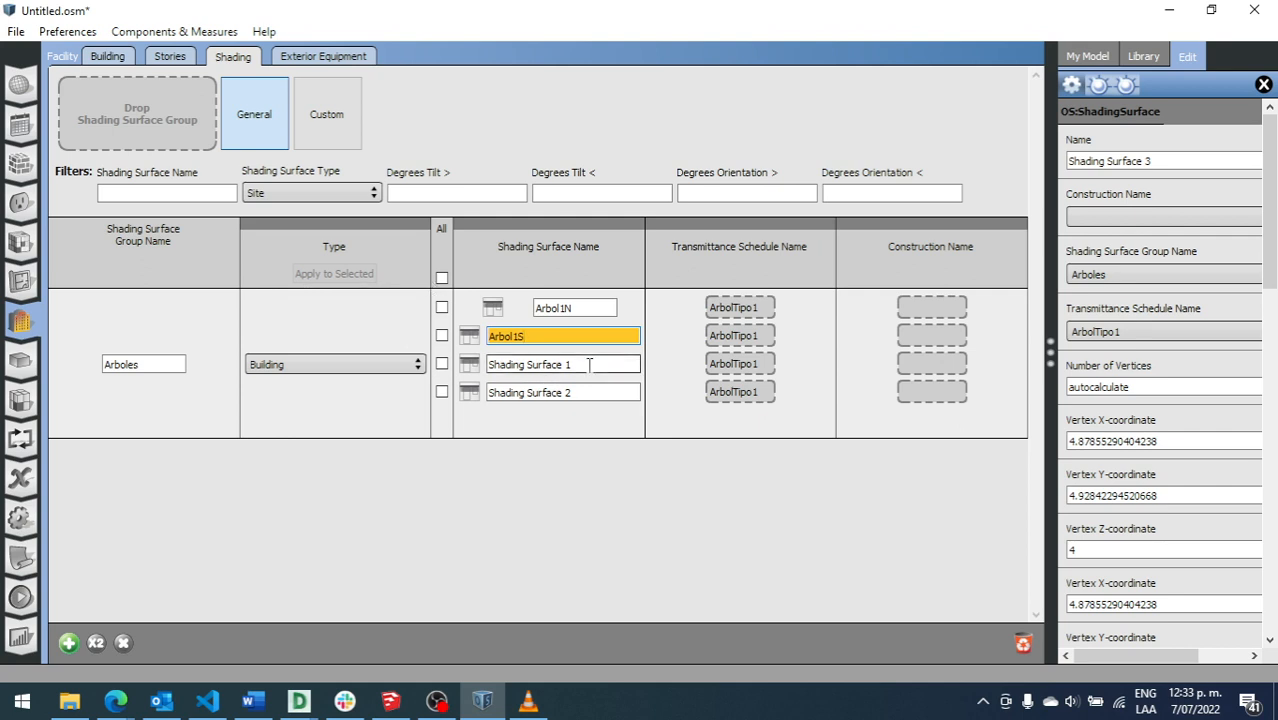
click(551, 365)
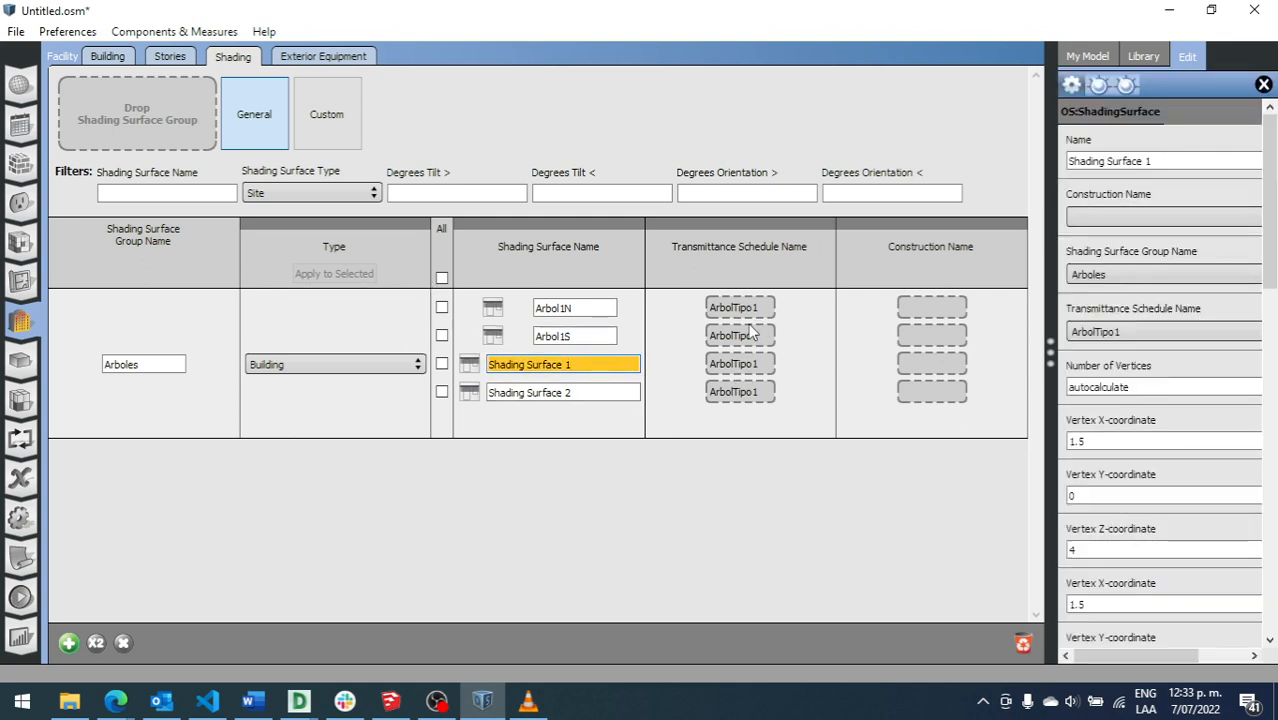